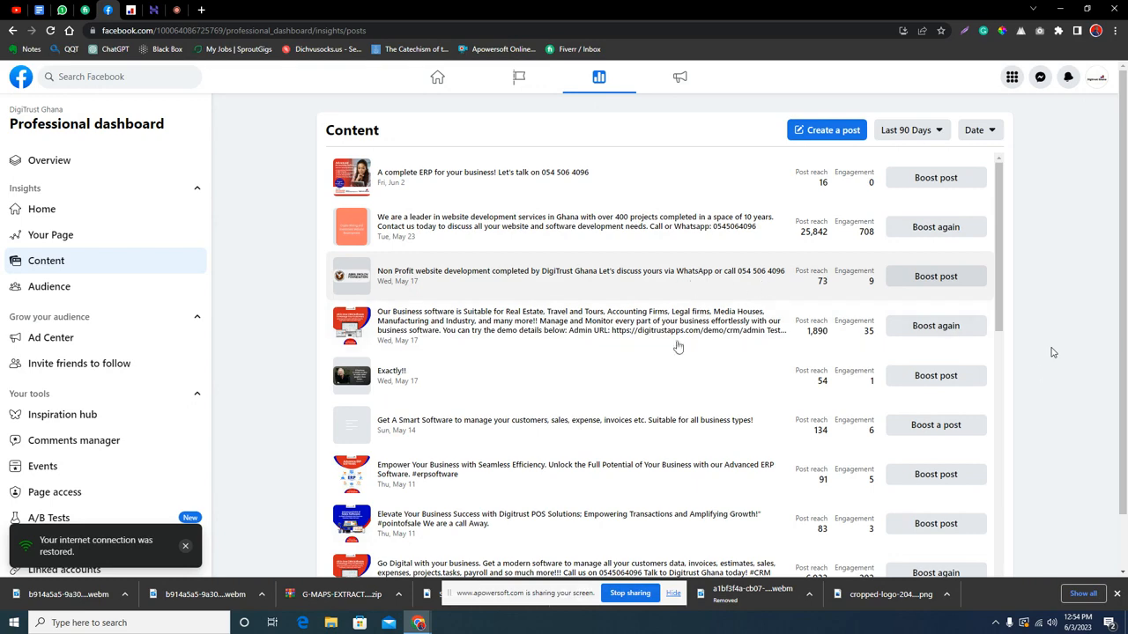
Examine the post reach and engagement of the page's posts across the 90-day content list
scroll(615, 401, "down", 1)
scroll(616, 401, "down", 2)
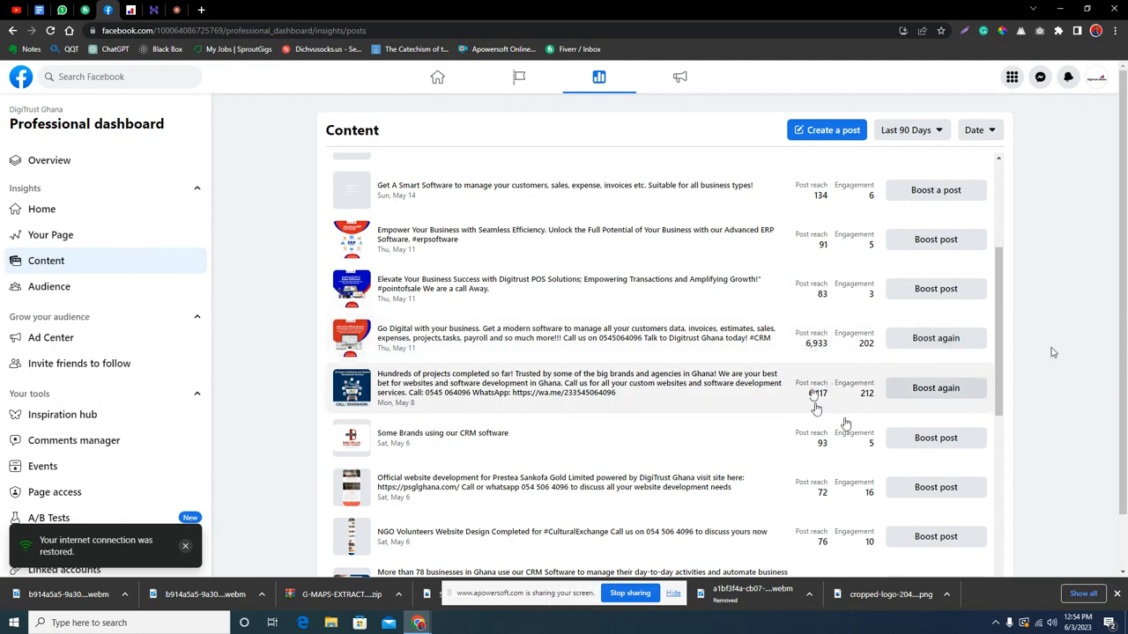
scroll(793, 398, "down", 3)
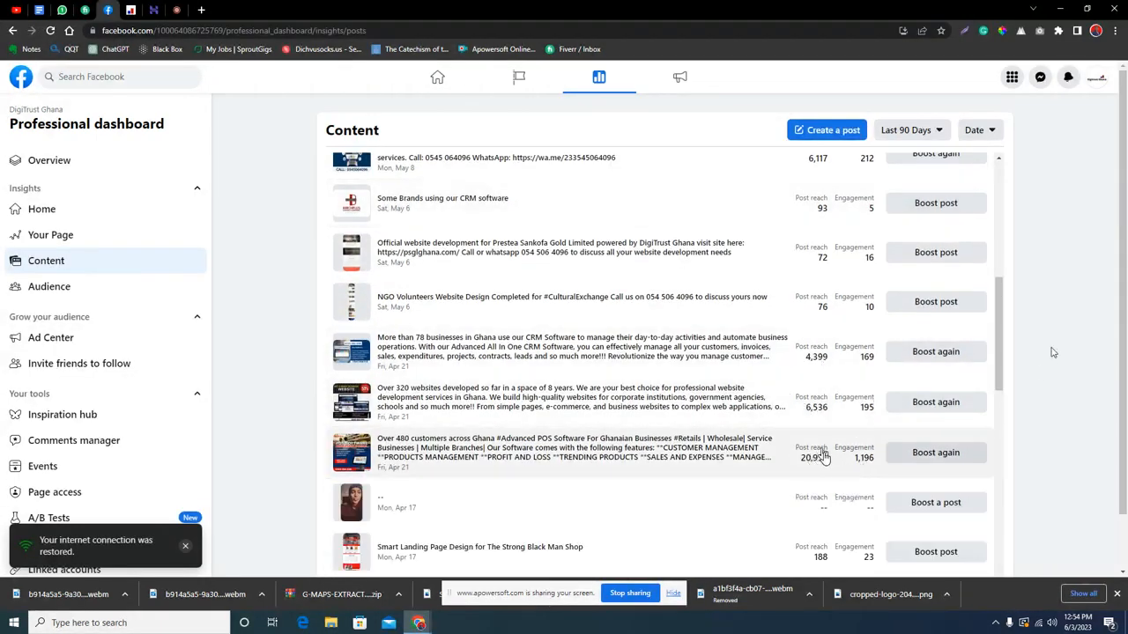
right_click(669, 455)
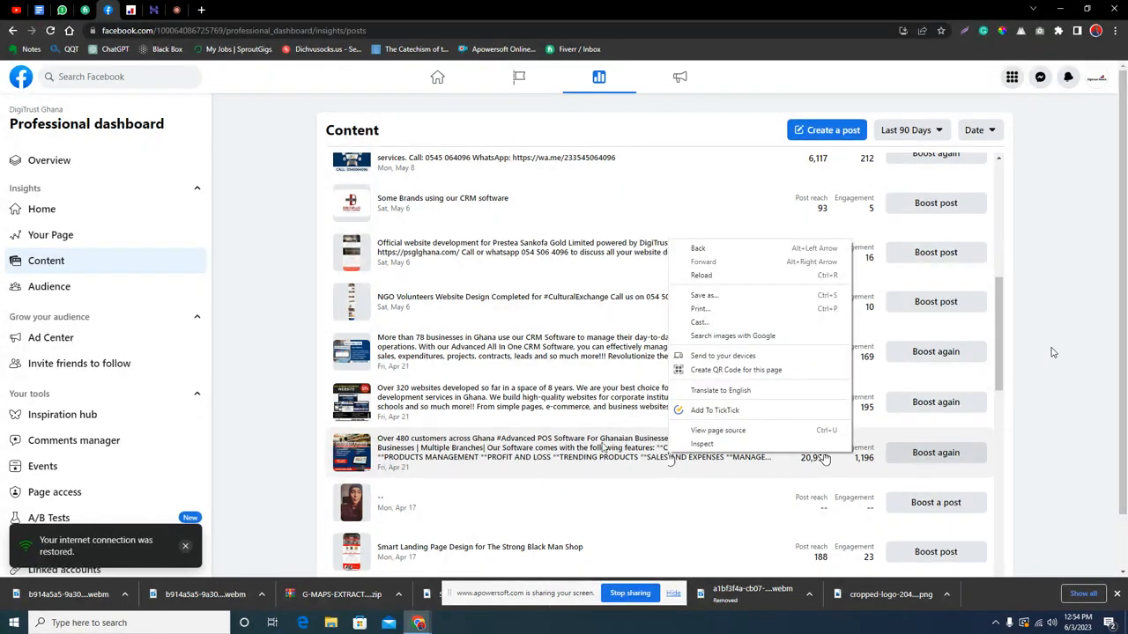
key("Escape")
scroll(785, 408, "down", 2)
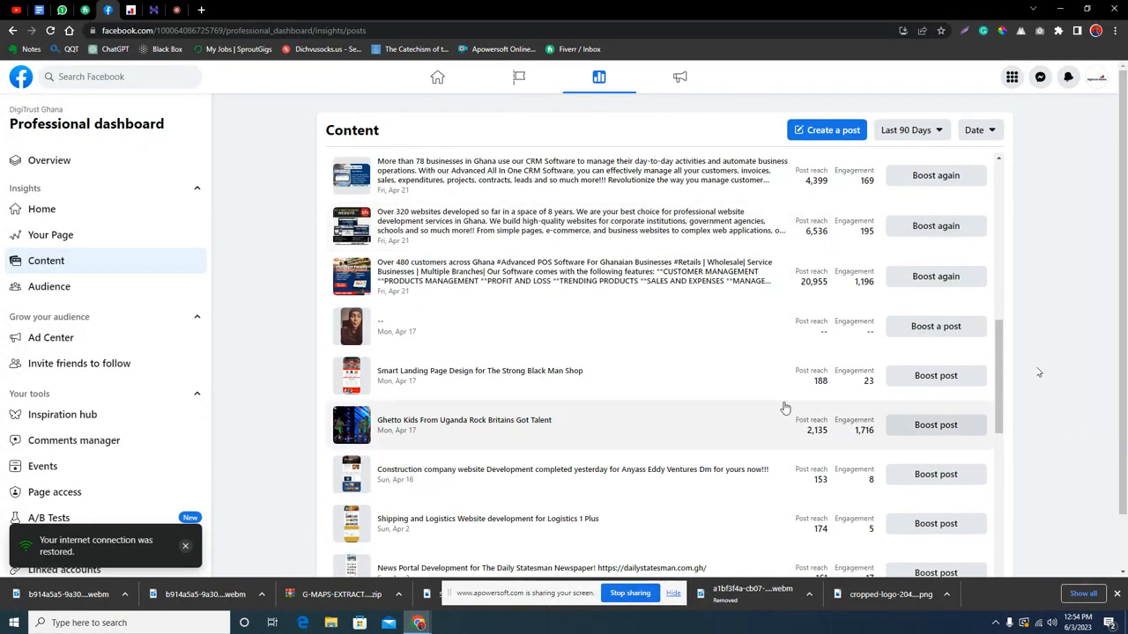
scroll(785, 408, "down", 1)
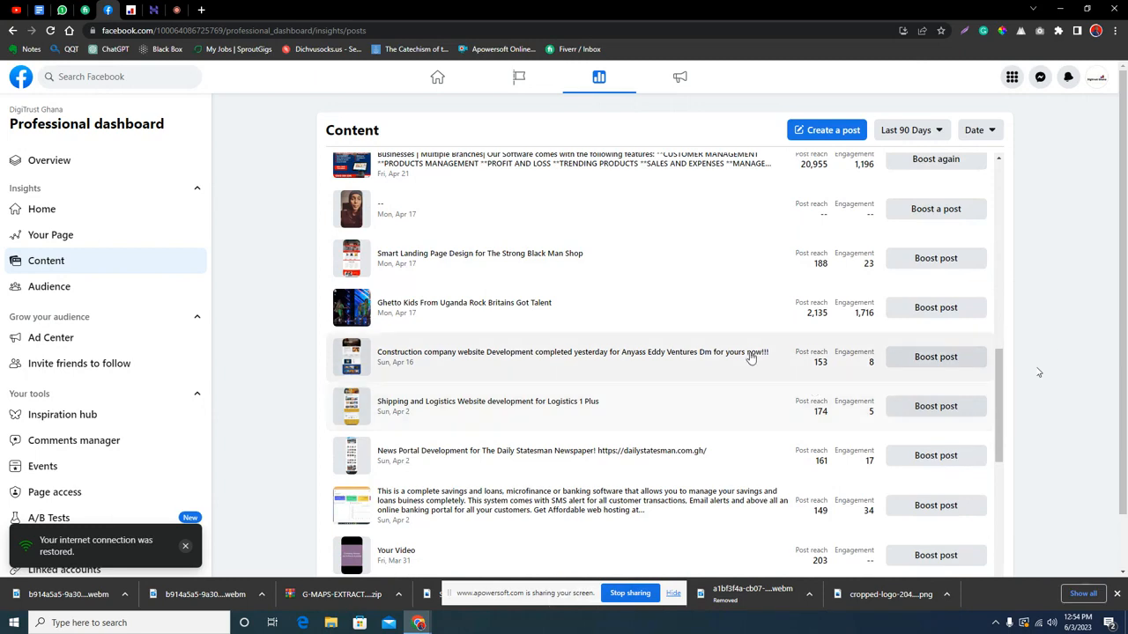
scroll(723, 411, "down", 2)
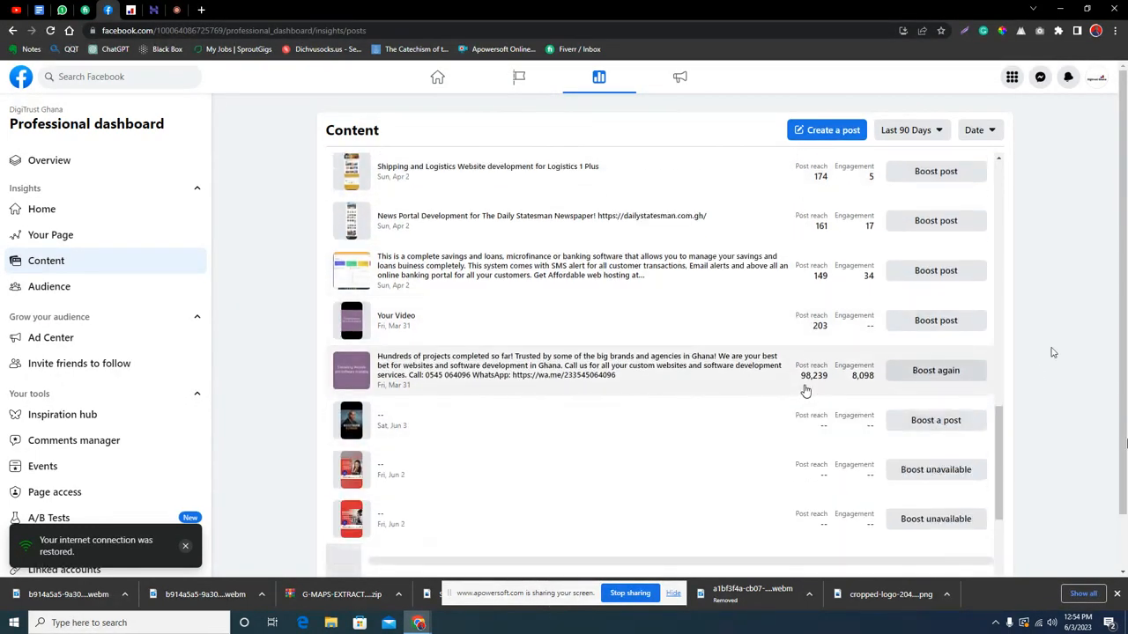
scroll(754, 401, "down", 1)
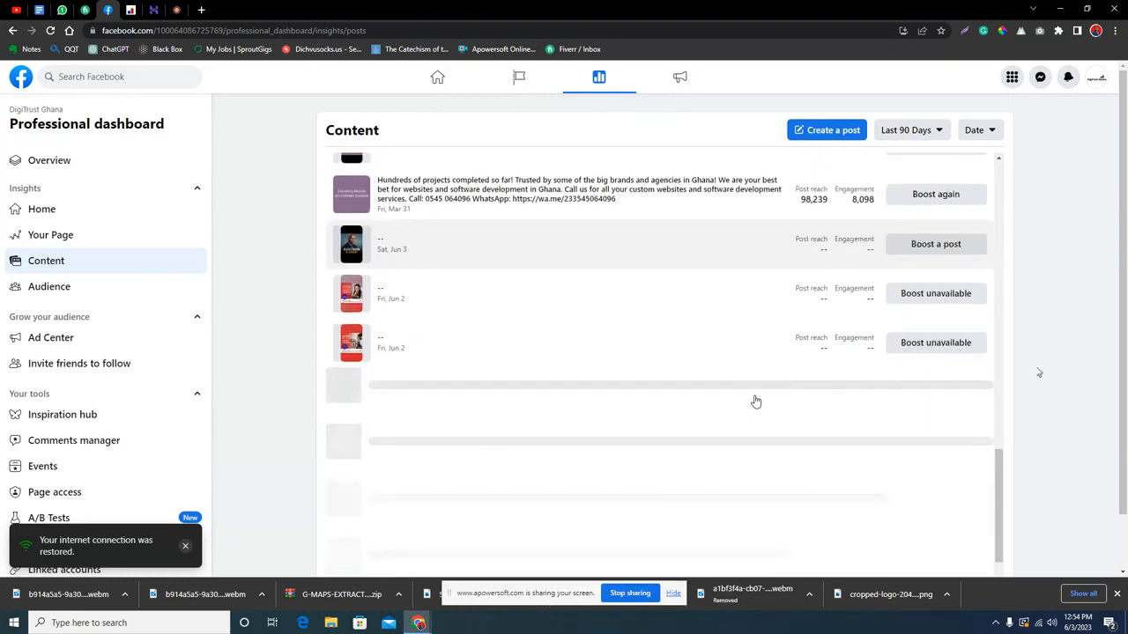
scroll(755, 401, "up", 1)
scroll(755, 401, "down", 2)
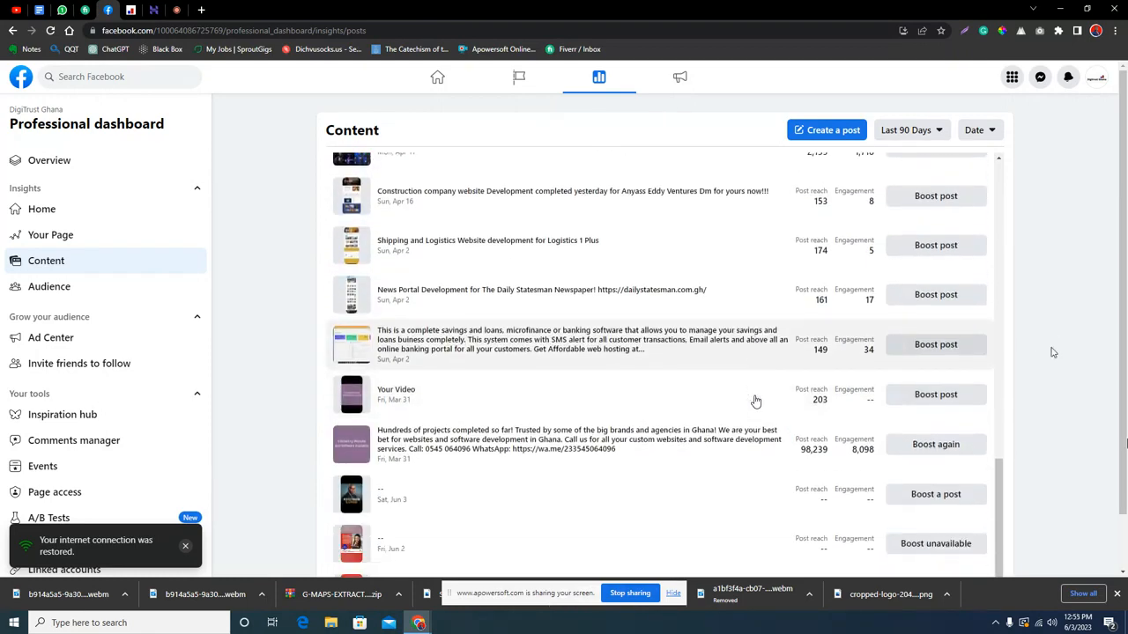
scroll(755, 401, "down", 1)
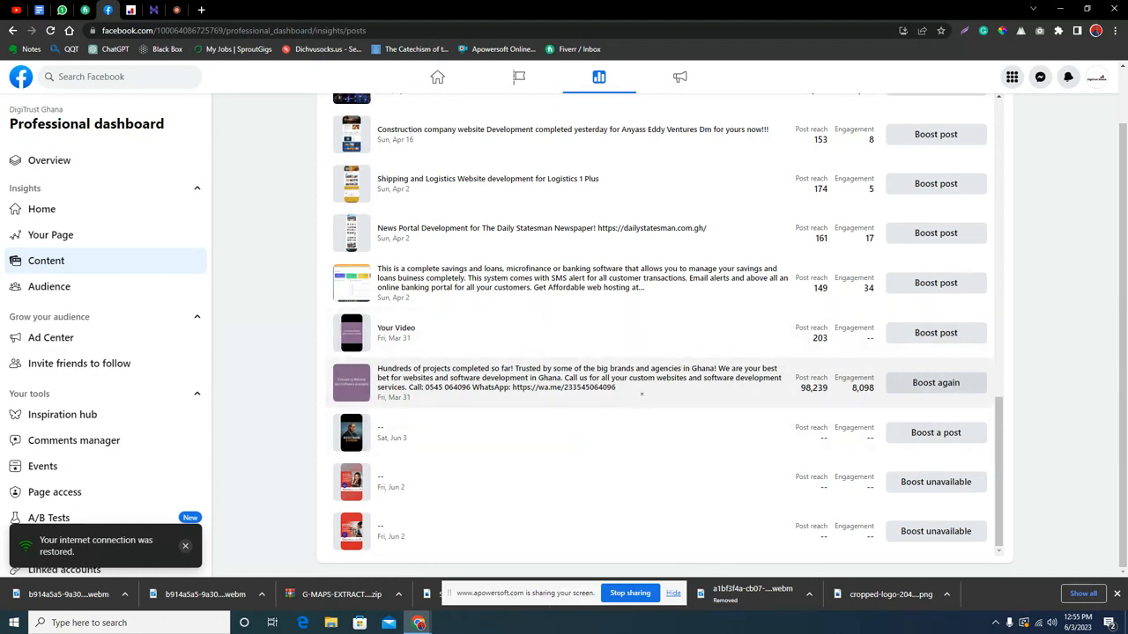
Review the impressions, reach, engagement and interactions of the March 31 "Hundreds of projects completed so far!" post, closing its insights when done
left_click(641, 394)
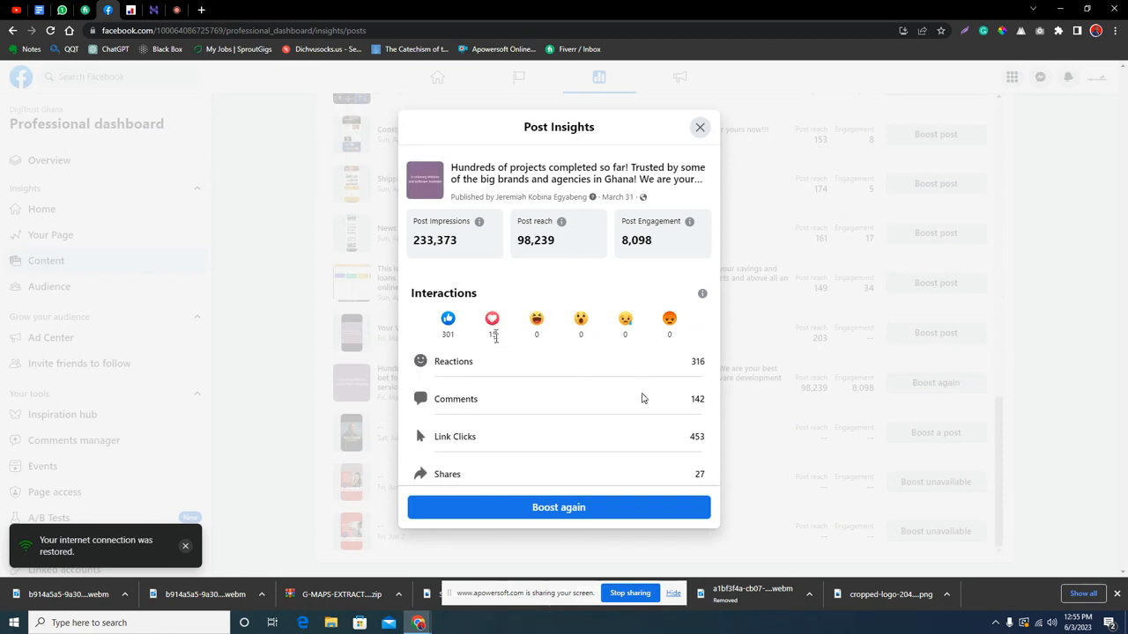
scroll(679, 385, "down", 2)
scroll(637, 385, "up", 2)
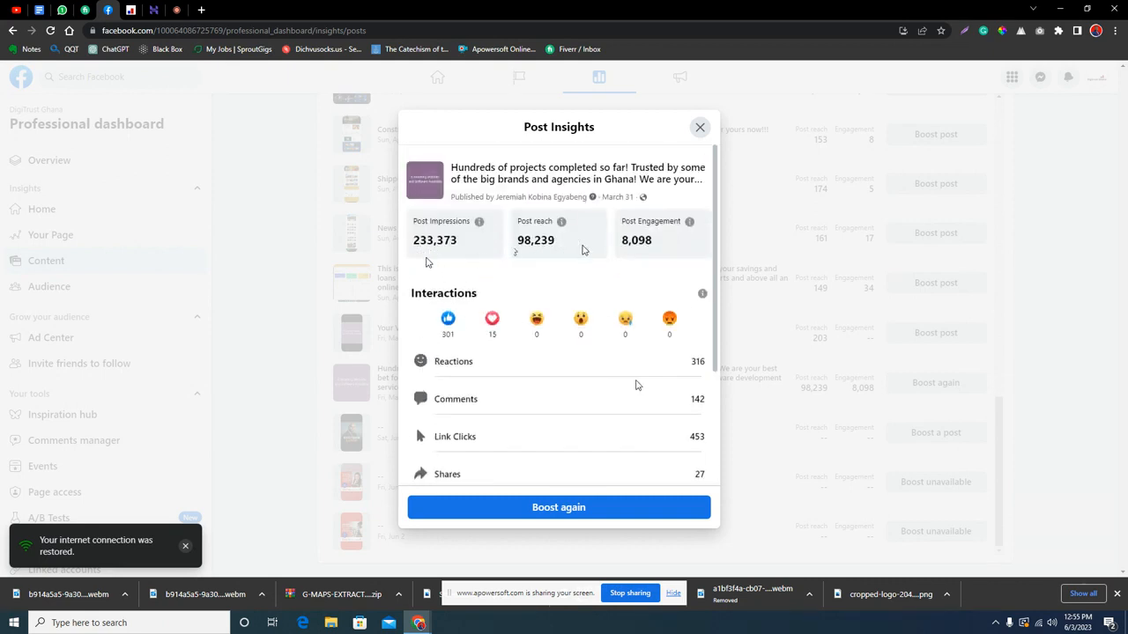
scroll(584, 354, "down", 2)
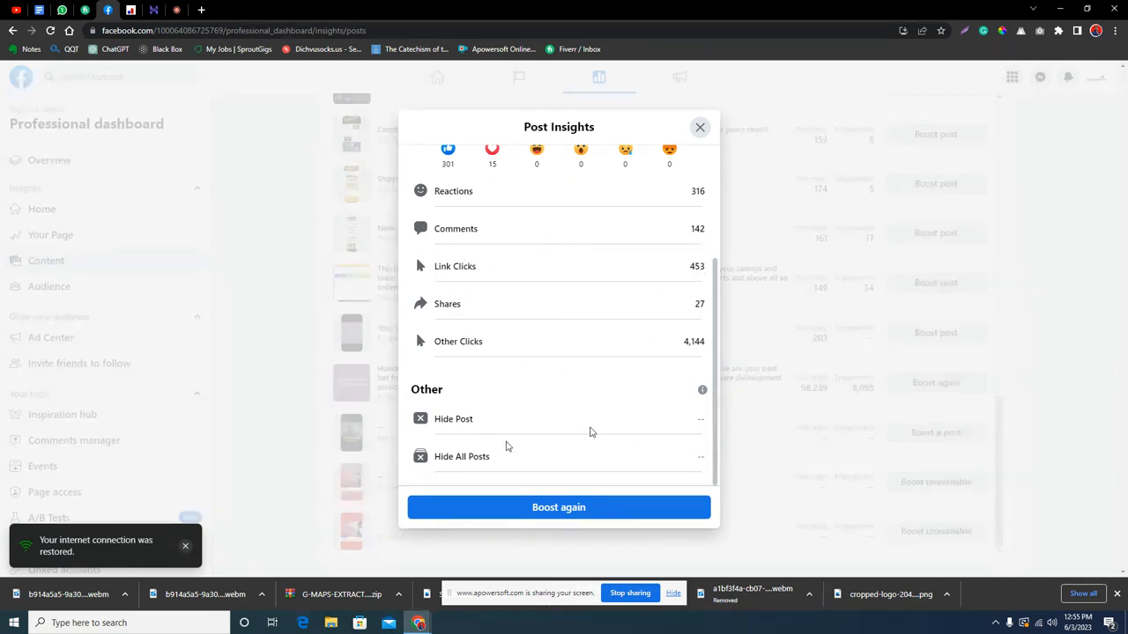
scroll(602, 346, "up", 3)
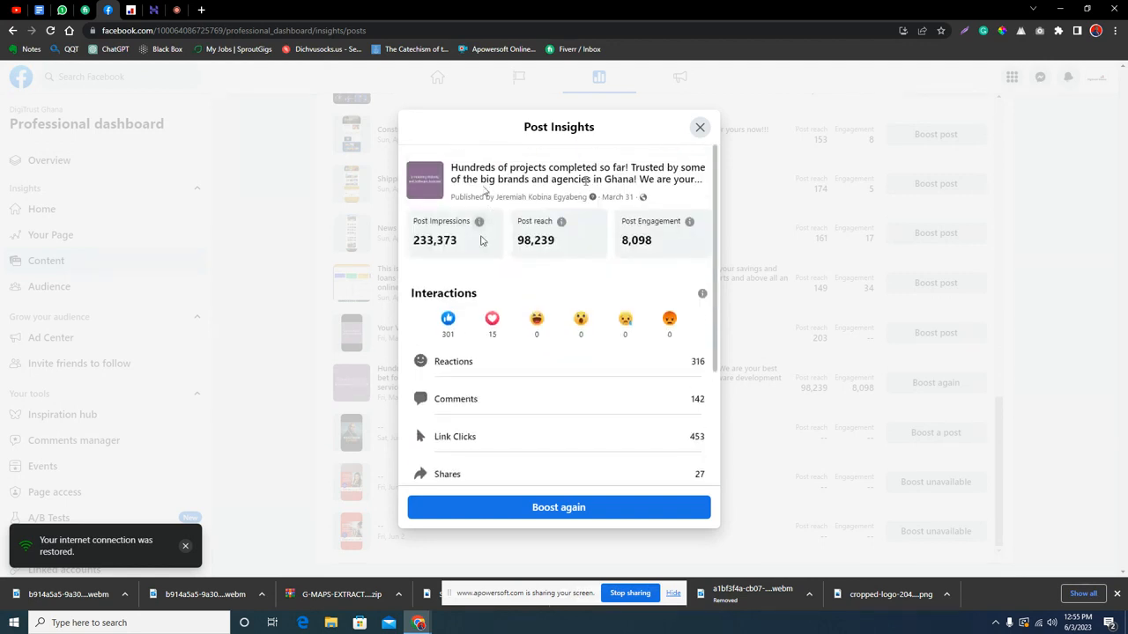
left_click(700, 128)
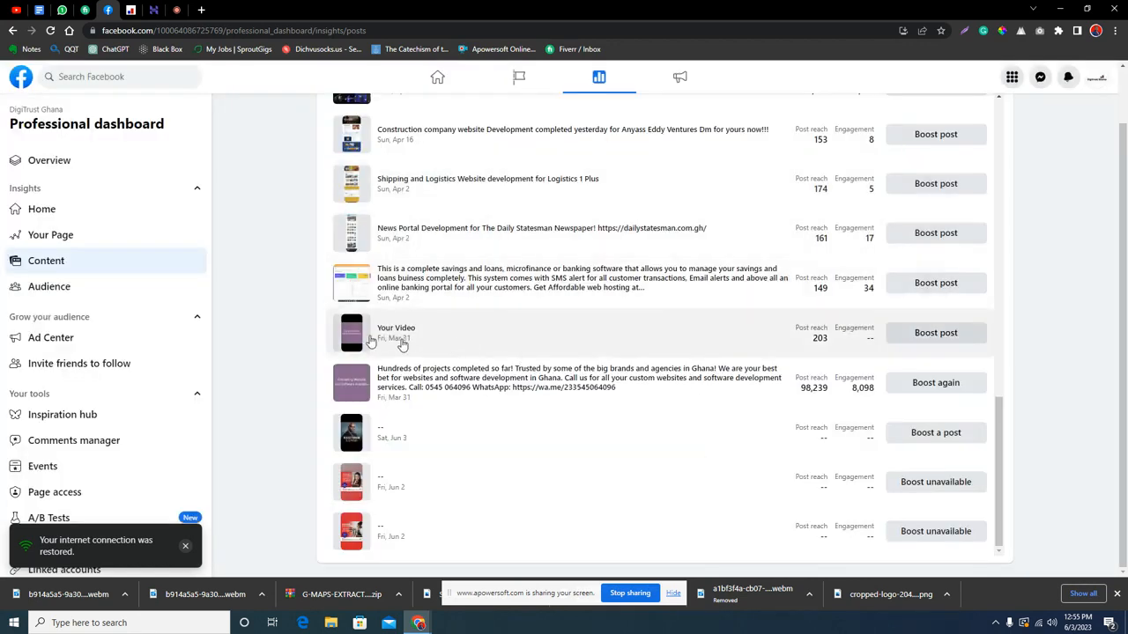
Open the Facebook home feed in a new browser tab and go to the DigiTrust Ghana page
scroll(346, 404, "up", 10)
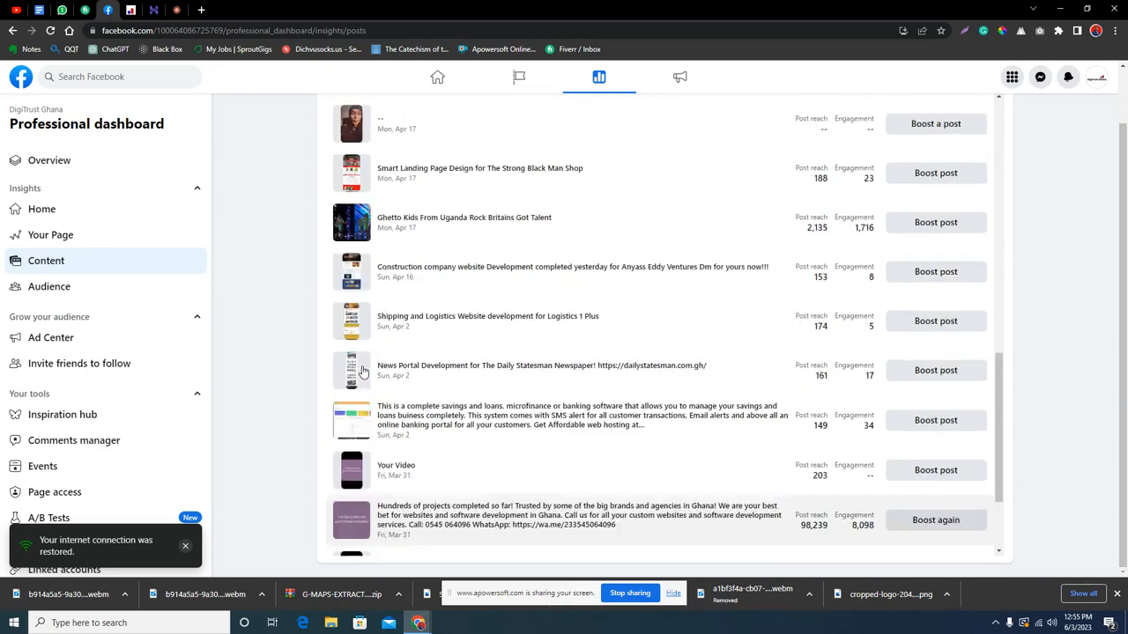
right_click(19, 76)
left_click(61, 80)
left_click(275, 6)
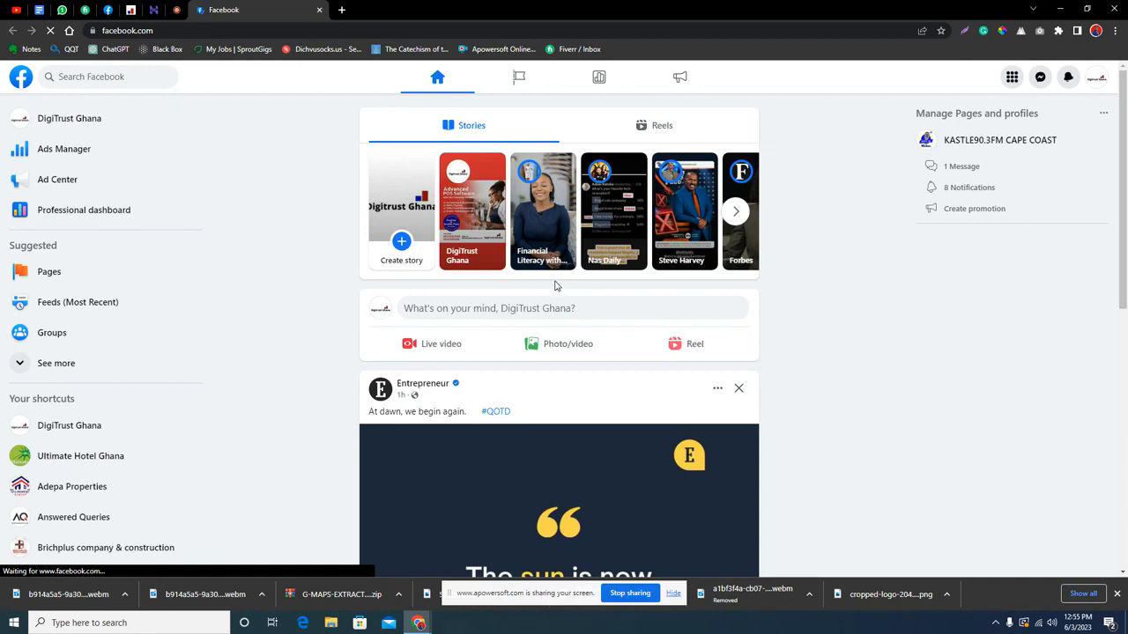
left_click(94, 427)
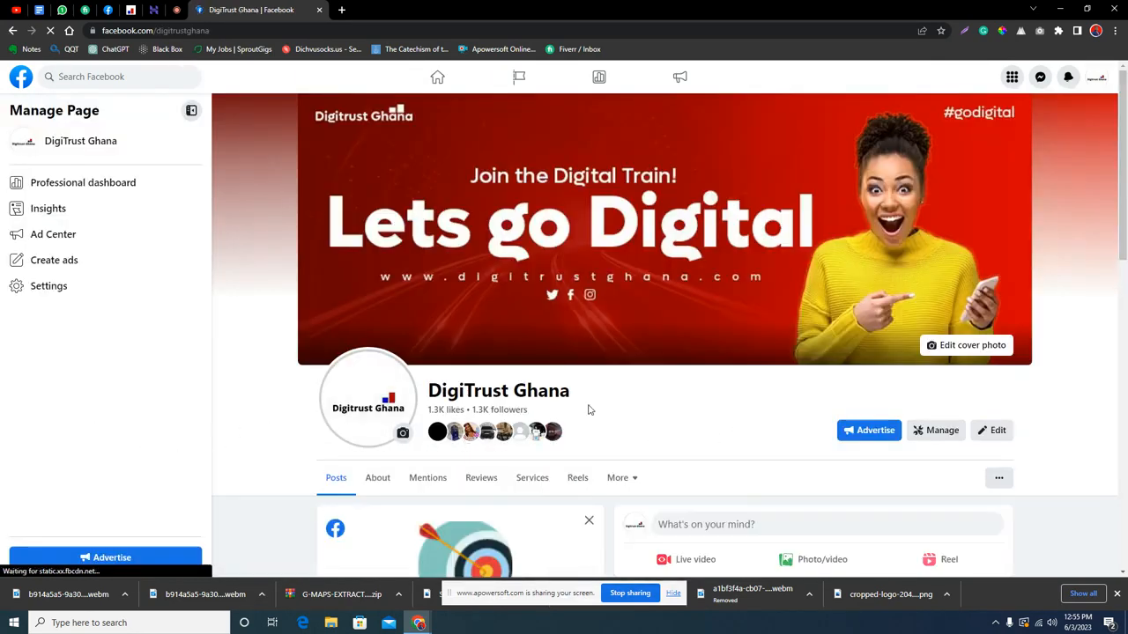
Dismiss the Advertiser Success Center card on the DigiTrust Ghana page
scroll(589, 409, "down", 10)
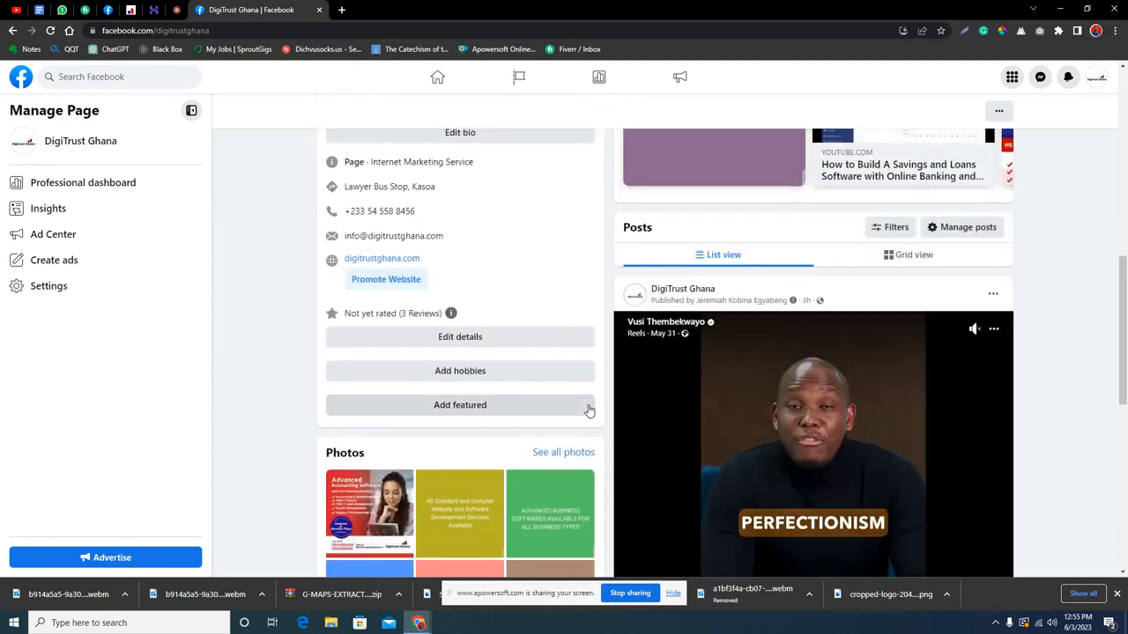
scroll(589, 409, "up", 3)
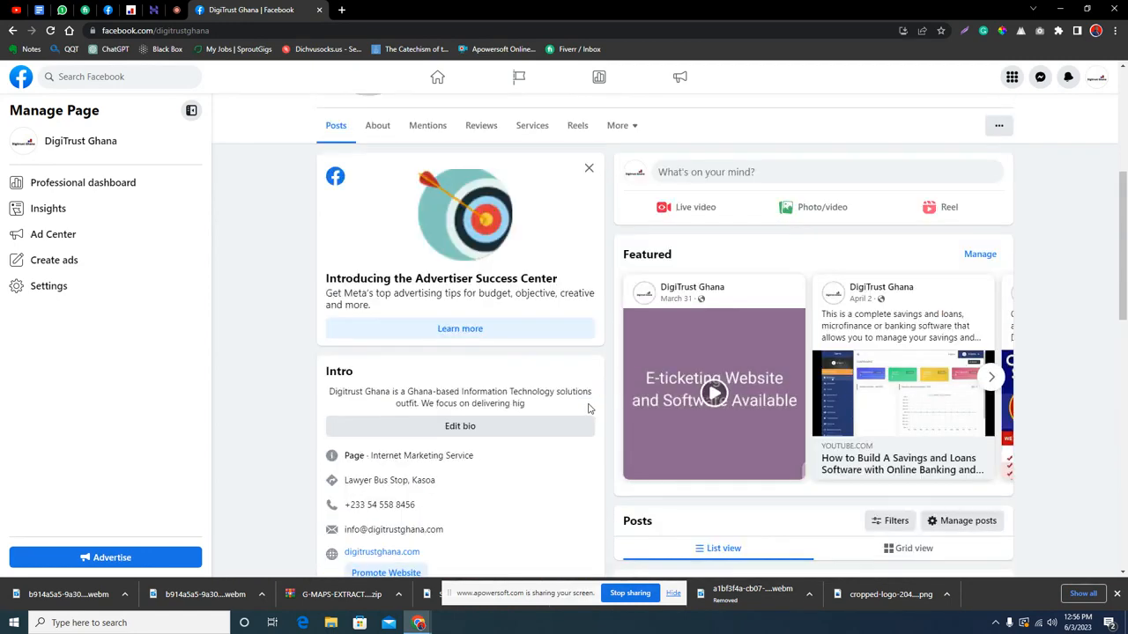
left_click(590, 168)
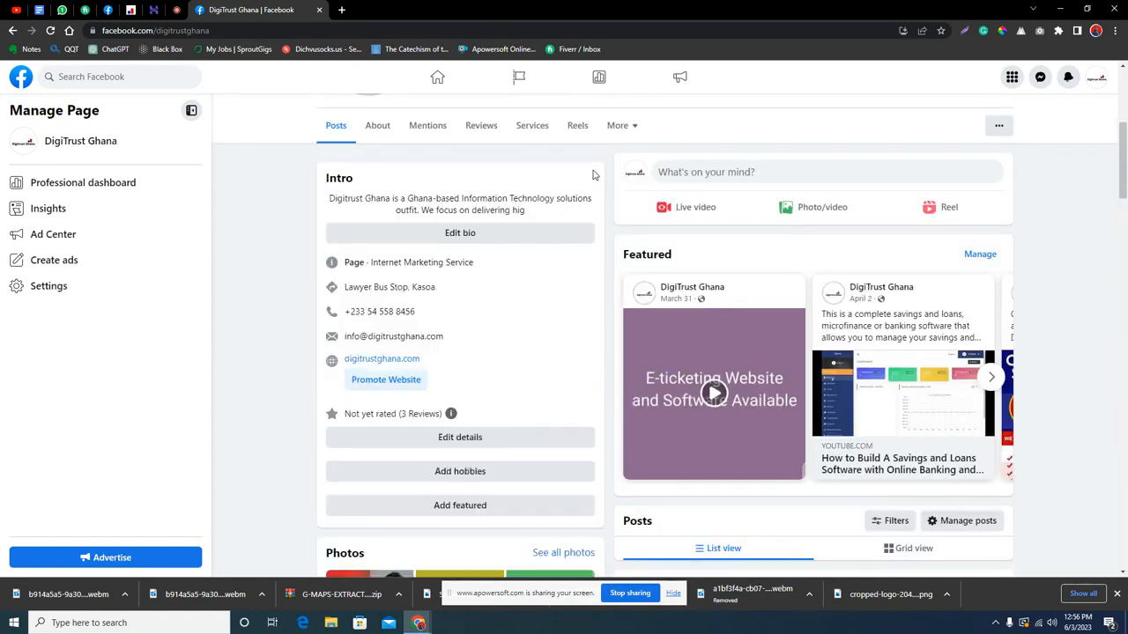
scroll(616, 282, "up", 1)
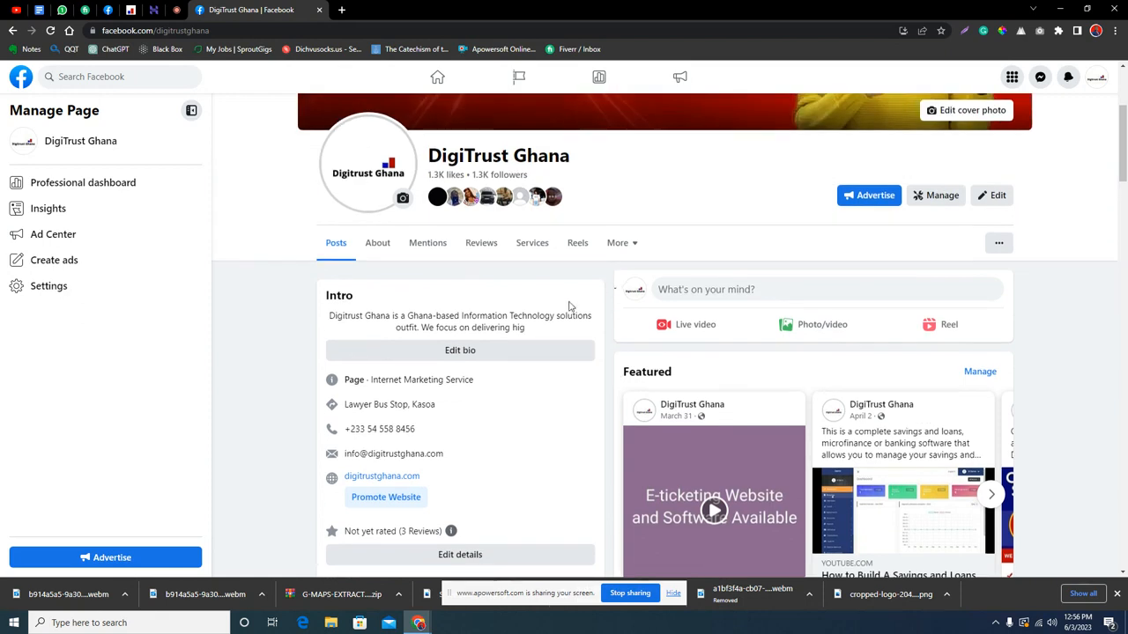
Go back to the dashboard's content list and check the date of the "Over 480 customers across Ghana" POS software post
left_click(108, 10)
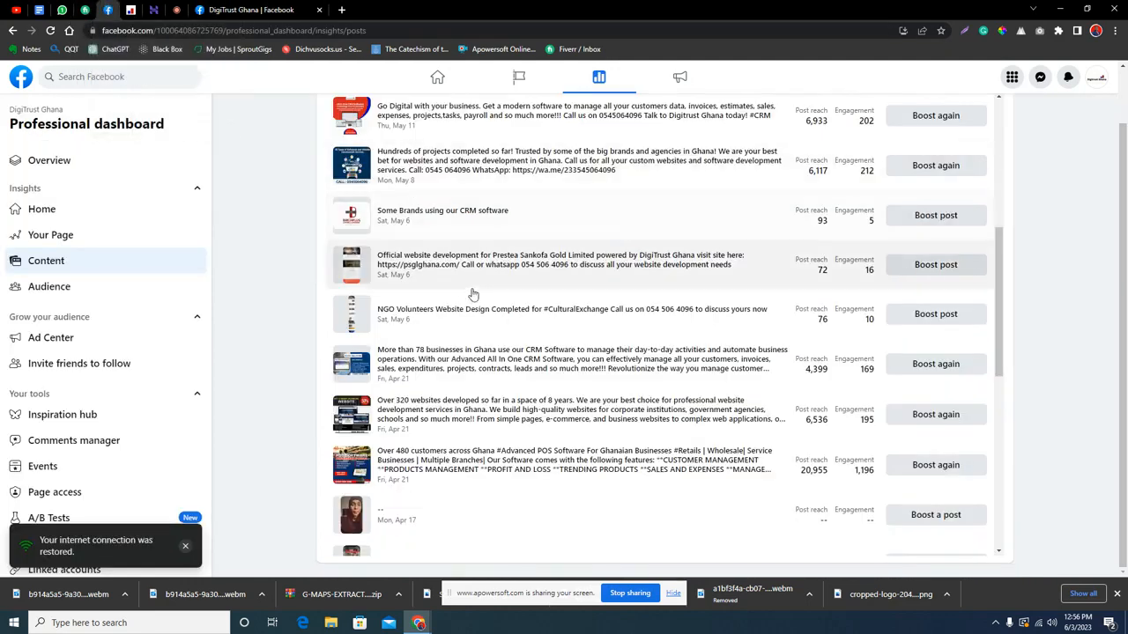
scroll(469, 296, "up", 5)
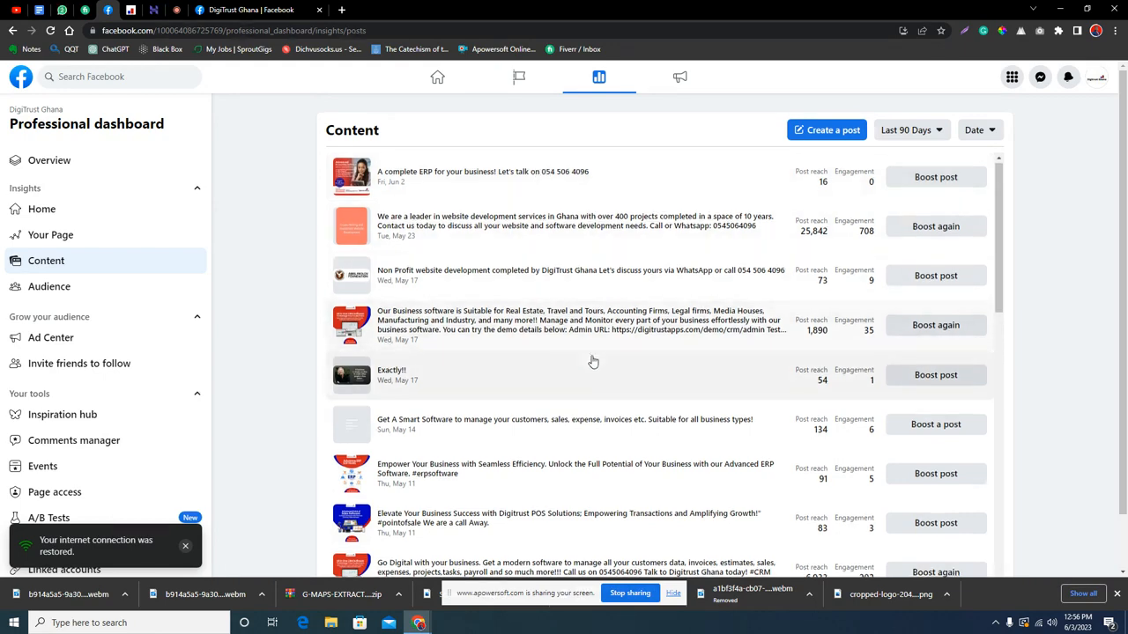
scroll(593, 361, "down", 1)
scroll(593, 355, "down", 4)
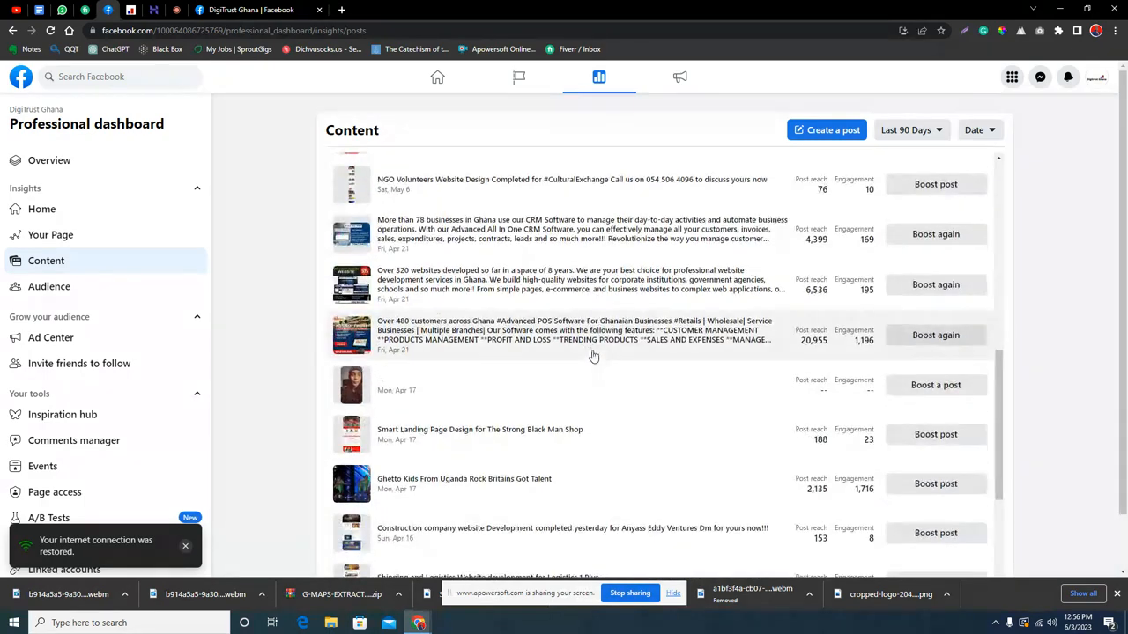
scroll(593, 354, "up", 1)
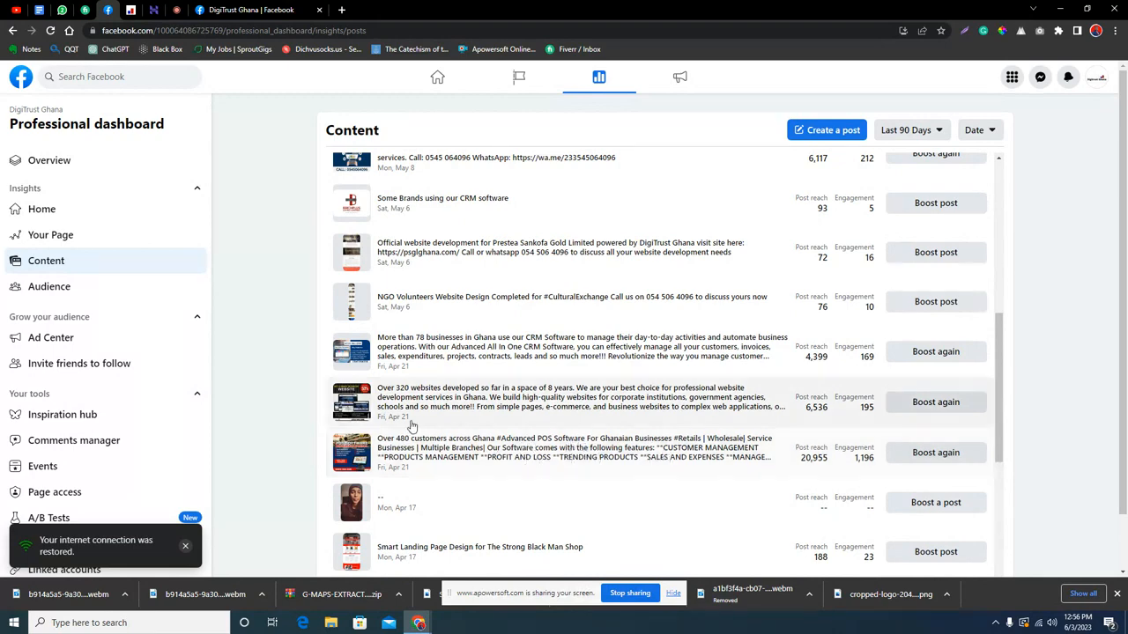
Return to the DigiTrust Ghana page and find the wholesale and retail POS software post in its feed
left_click(251, 7)
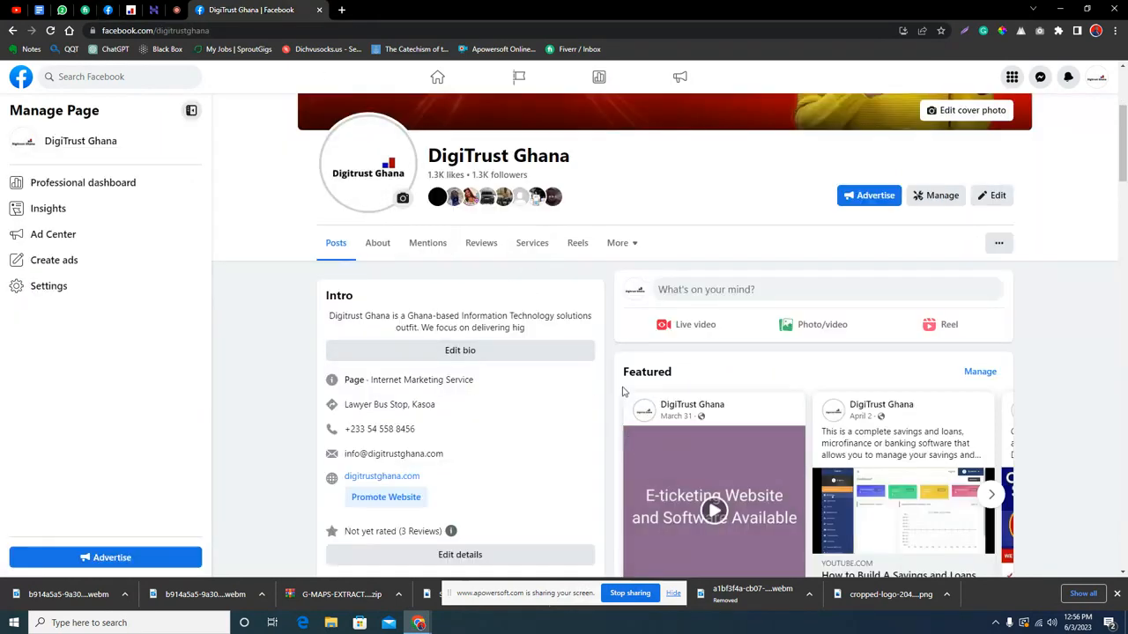
scroll(621, 387, "down", 3)
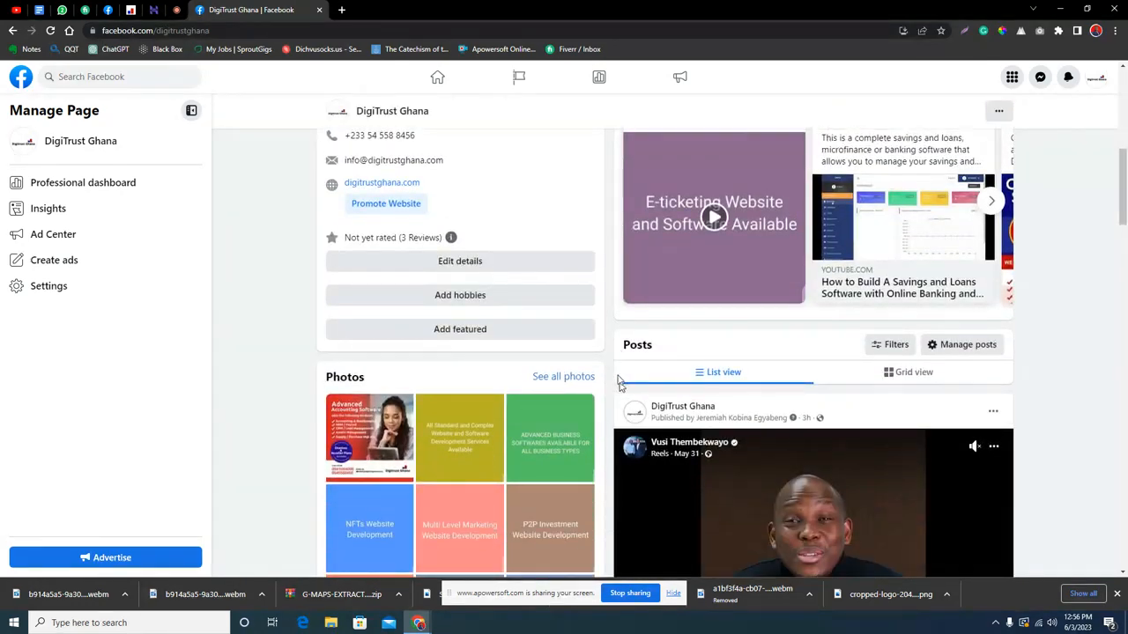
scroll(619, 381, "down", 10)
scroll(617, 370, "down", 4)
scroll(617, 370, "up", 4)
scroll(616, 370, "down", 8)
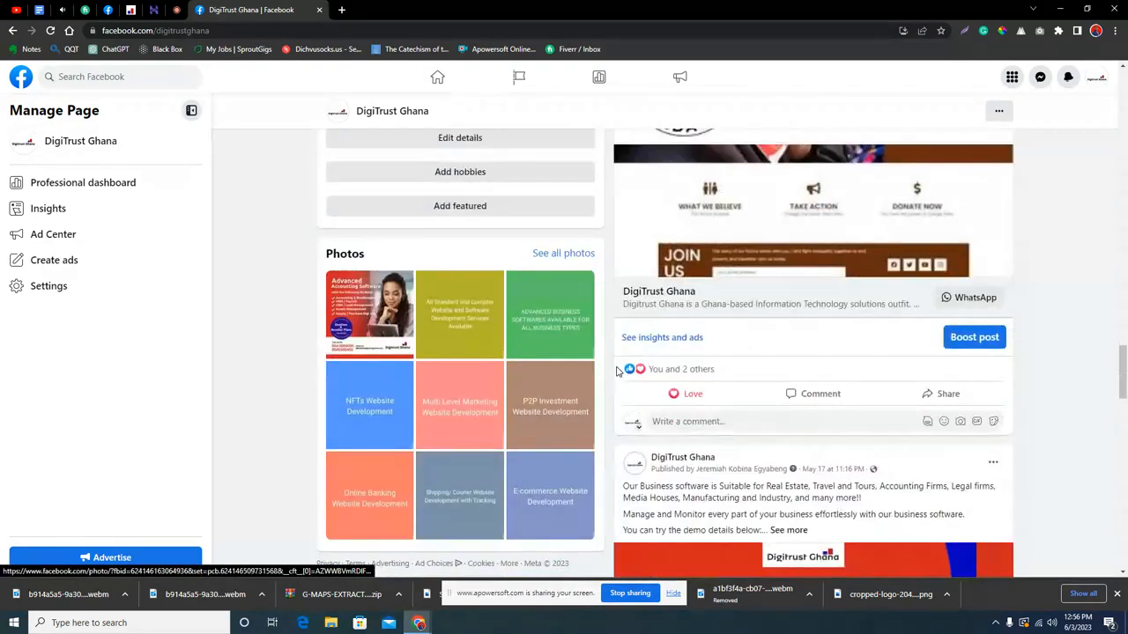
scroll(616, 370, "down", 15)
scroll(618, 373, "down", 10)
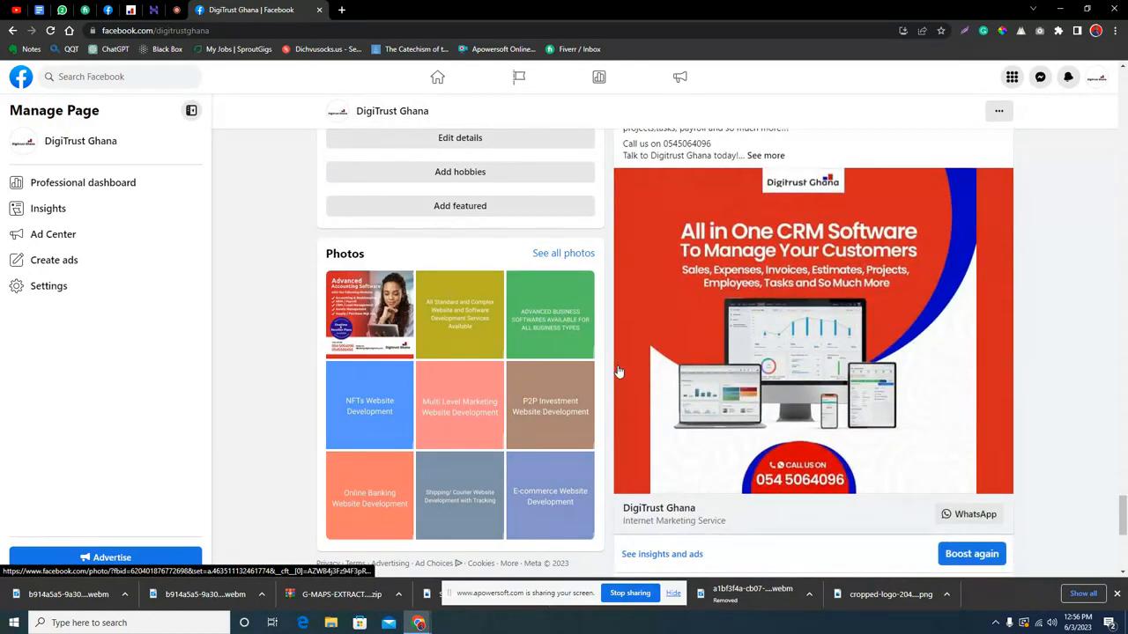
scroll(617, 371, "down", 5)
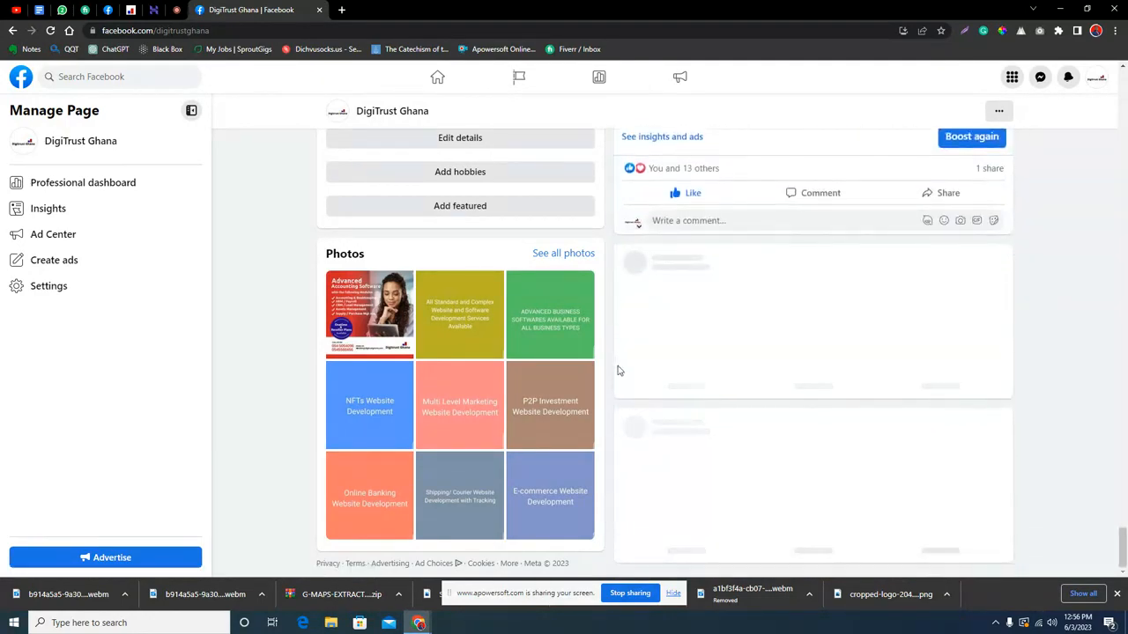
scroll(617, 371, "down", 10)
scroll(617, 371, "down", 15)
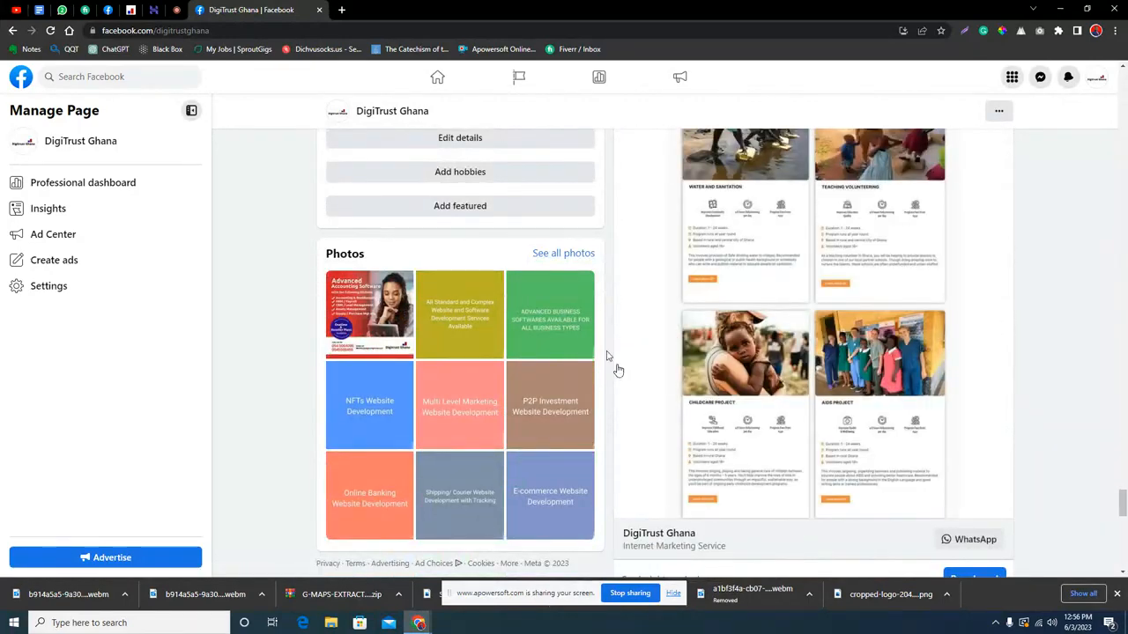
scroll(617, 352, "down", 10)
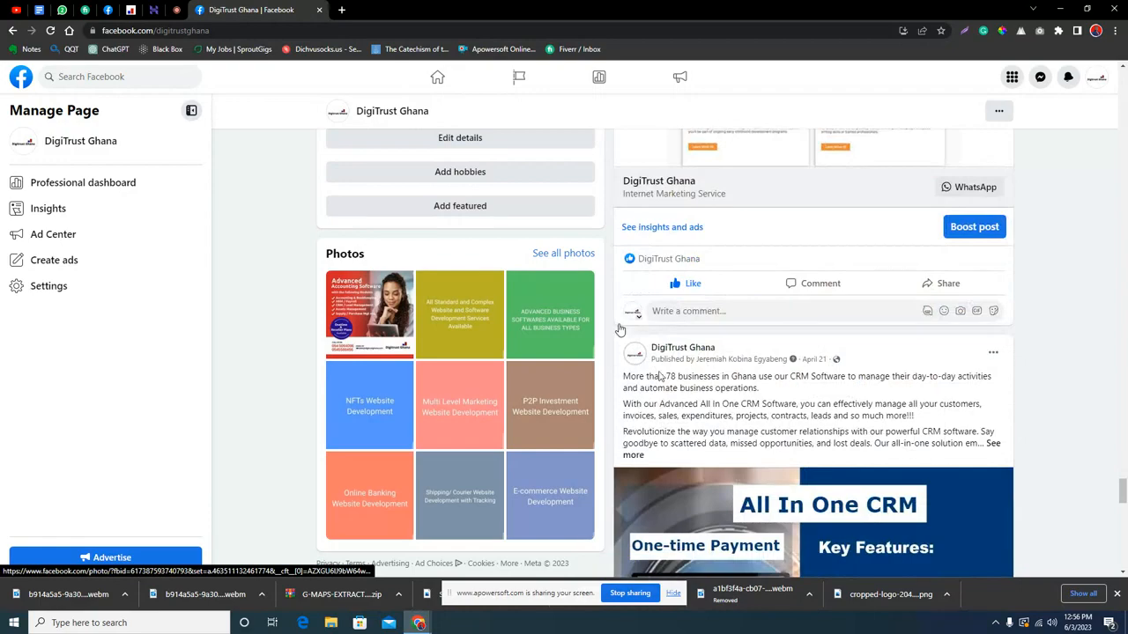
scroll(681, 356, "down", 10)
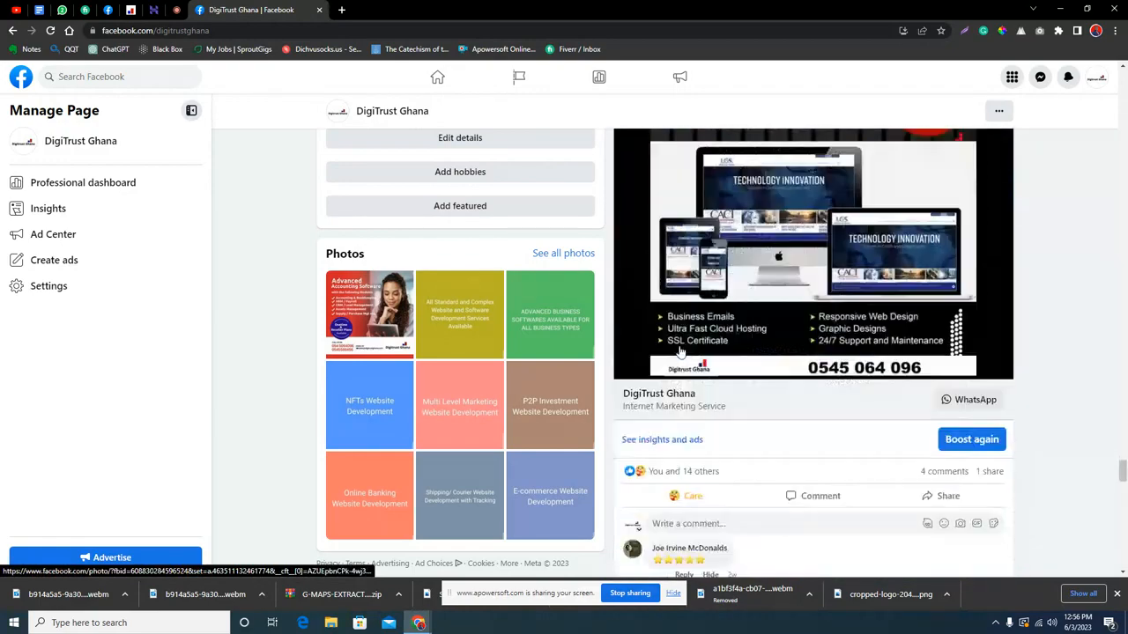
scroll(681, 341, "down", 2)
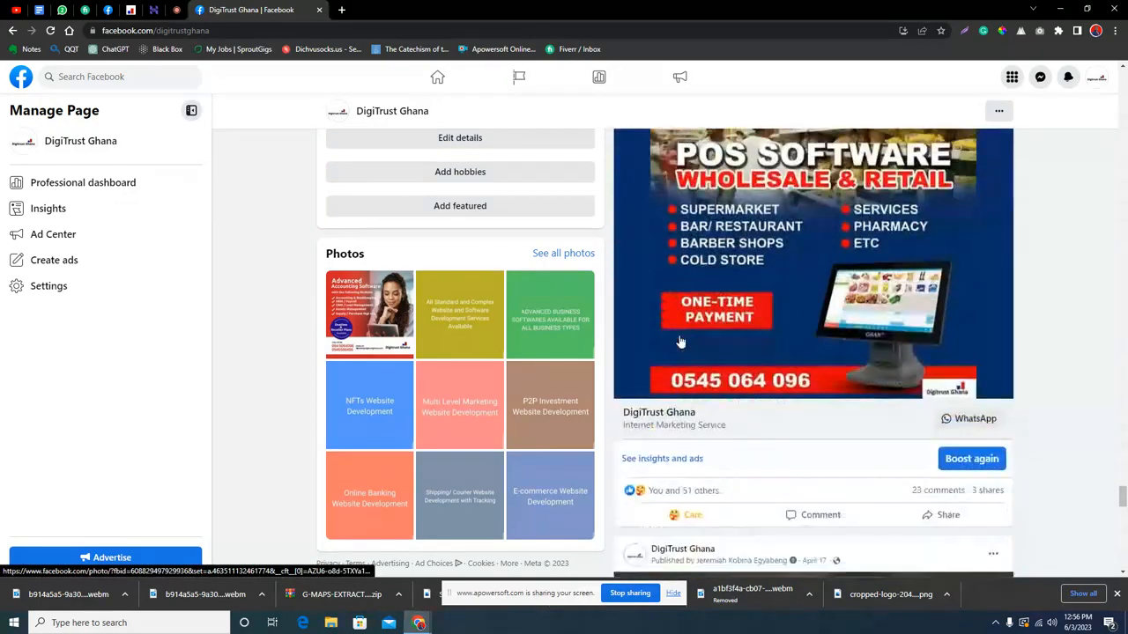
scroll(681, 342, "down", 1)
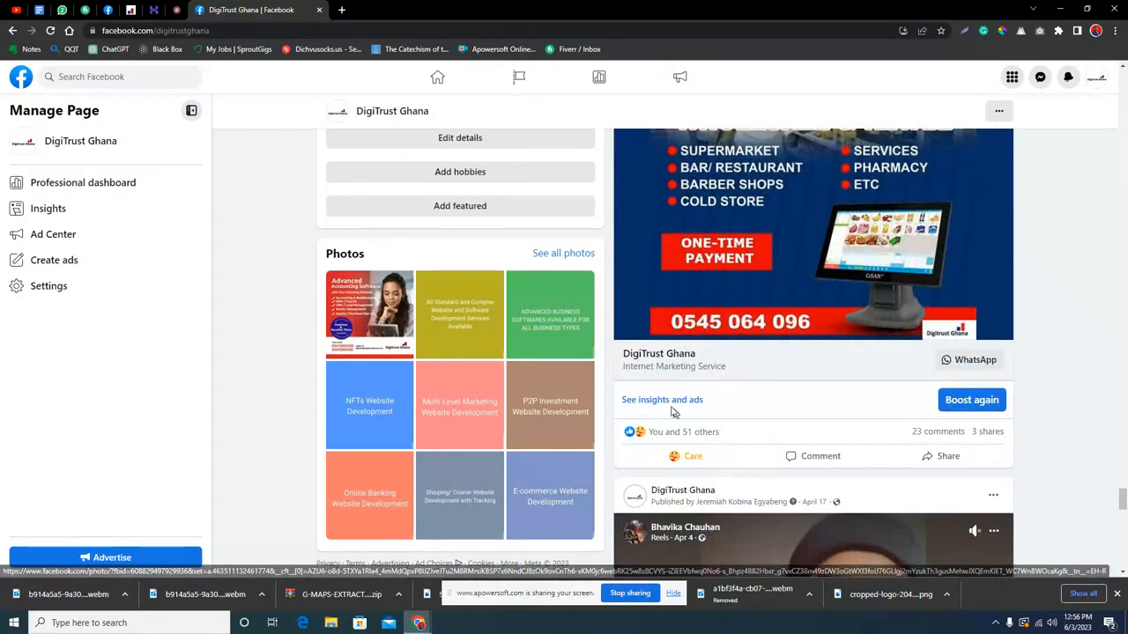
Open the insights and ads of the wholesale and retail POS software post, close them and return to the post
left_click(670, 404)
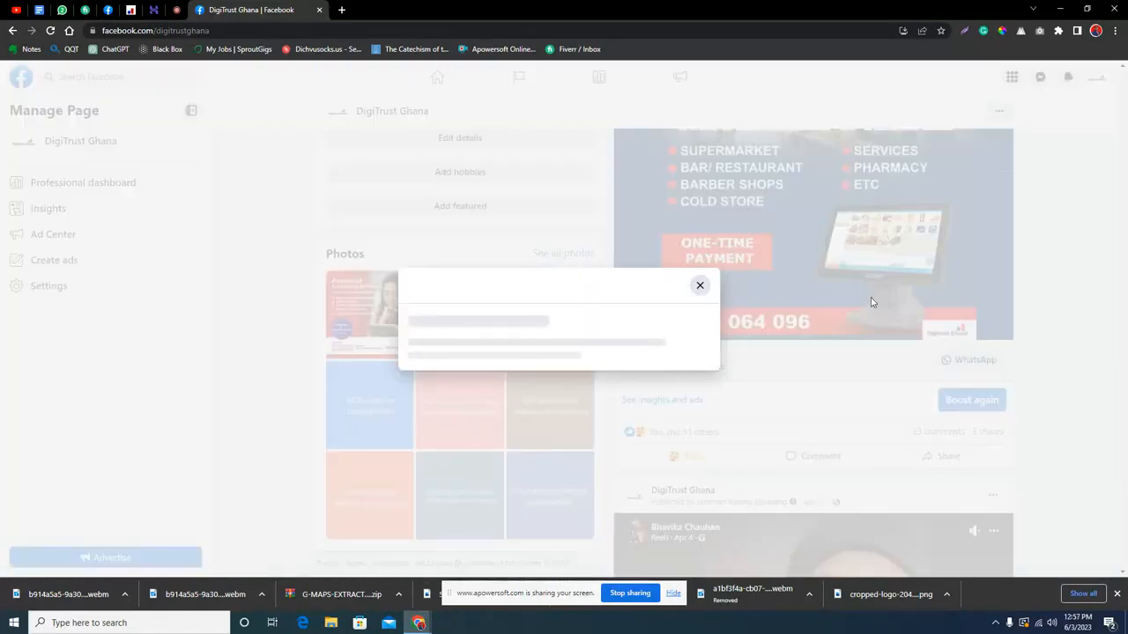
left_click(700, 284)
scroll(696, 321, "up", 2)
scroll(695, 319, "up", 2)
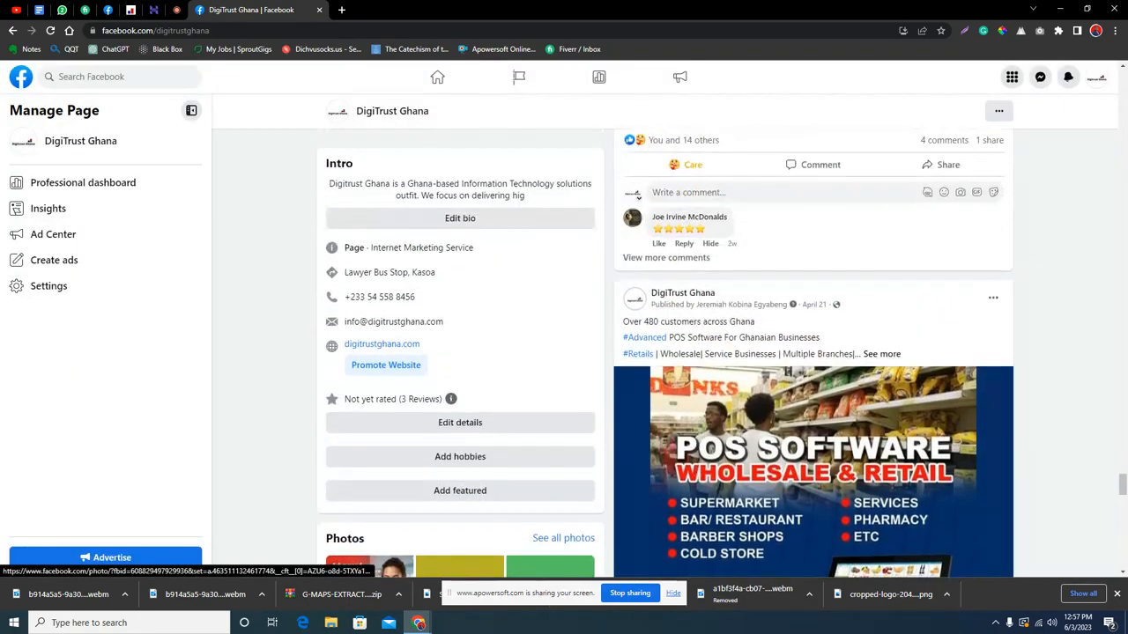
scroll(695, 319, "down", 4)
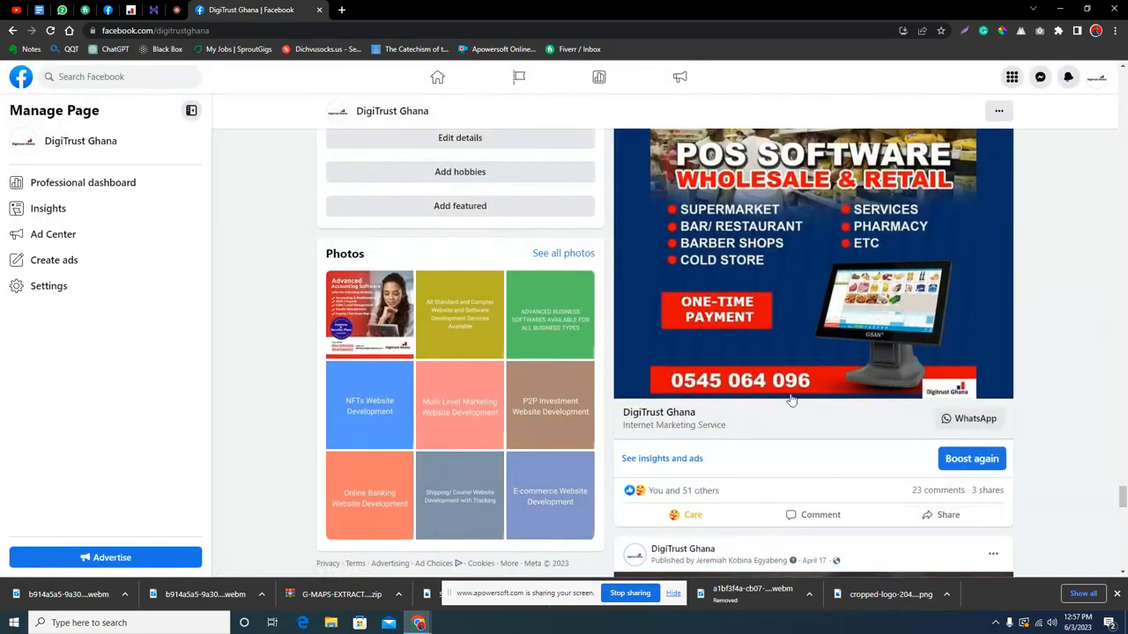
scroll(793, 391, "up", 3)
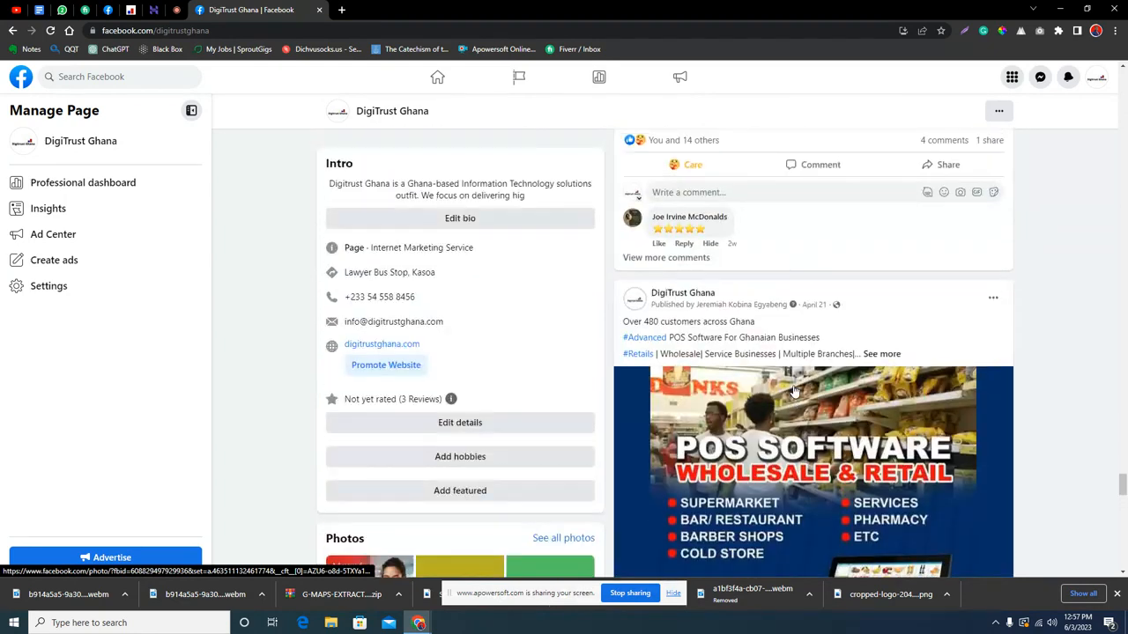
Expand the full text of the "Over 480 customers across Ghana" post and review its feature list and flyer
left_click(892, 355)
scroll(720, 374, "down", 1)
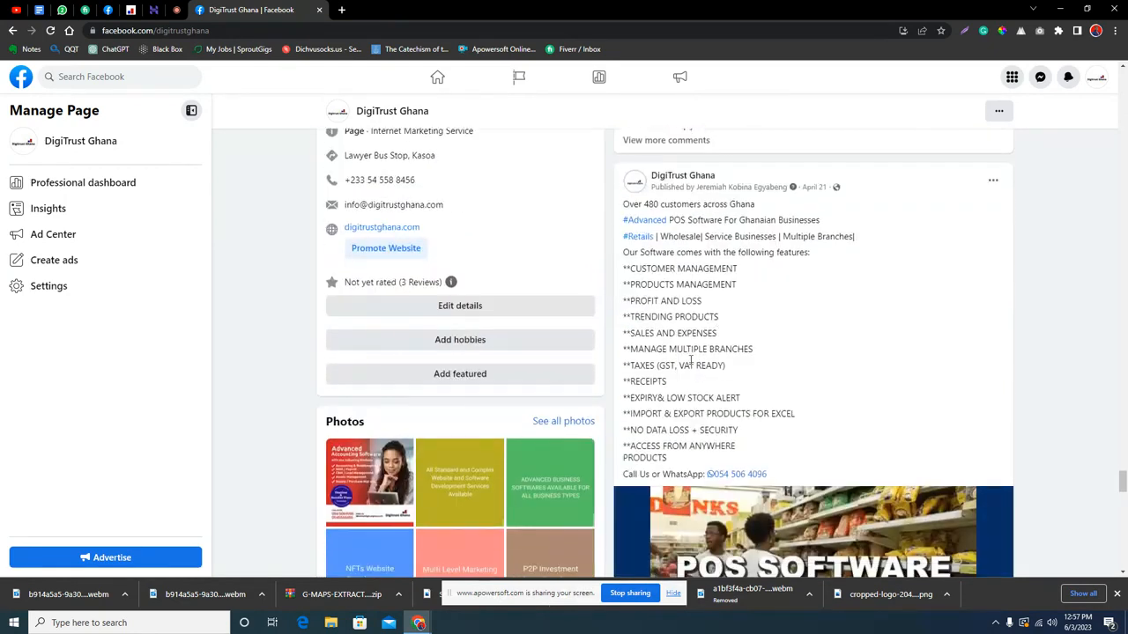
scroll(722, 340, "up", 1)
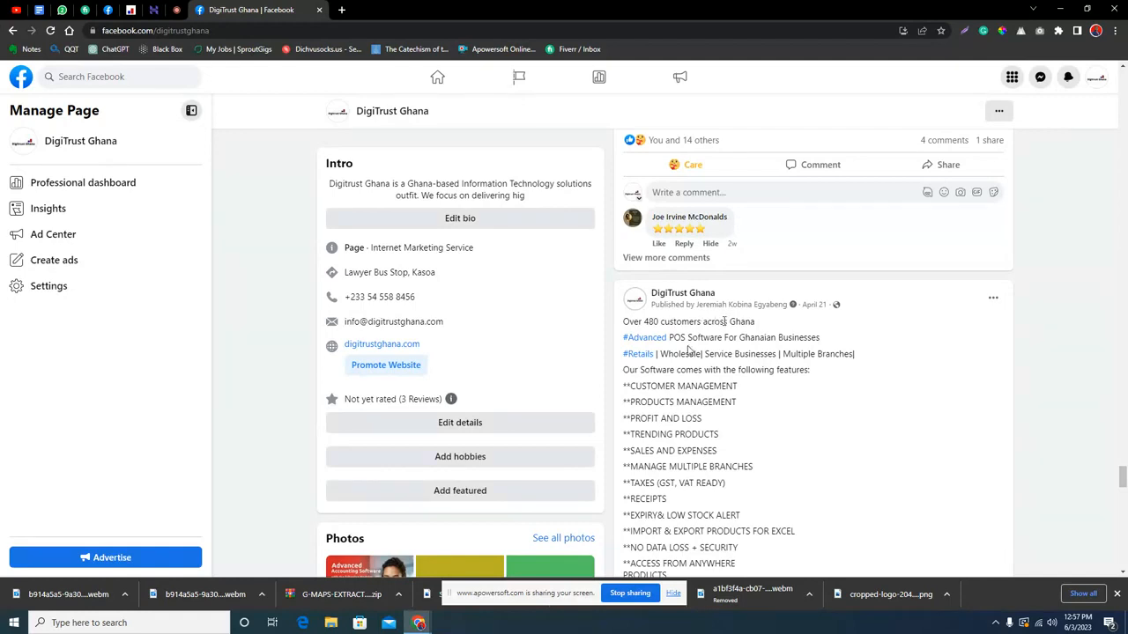
right_click(636, 297)
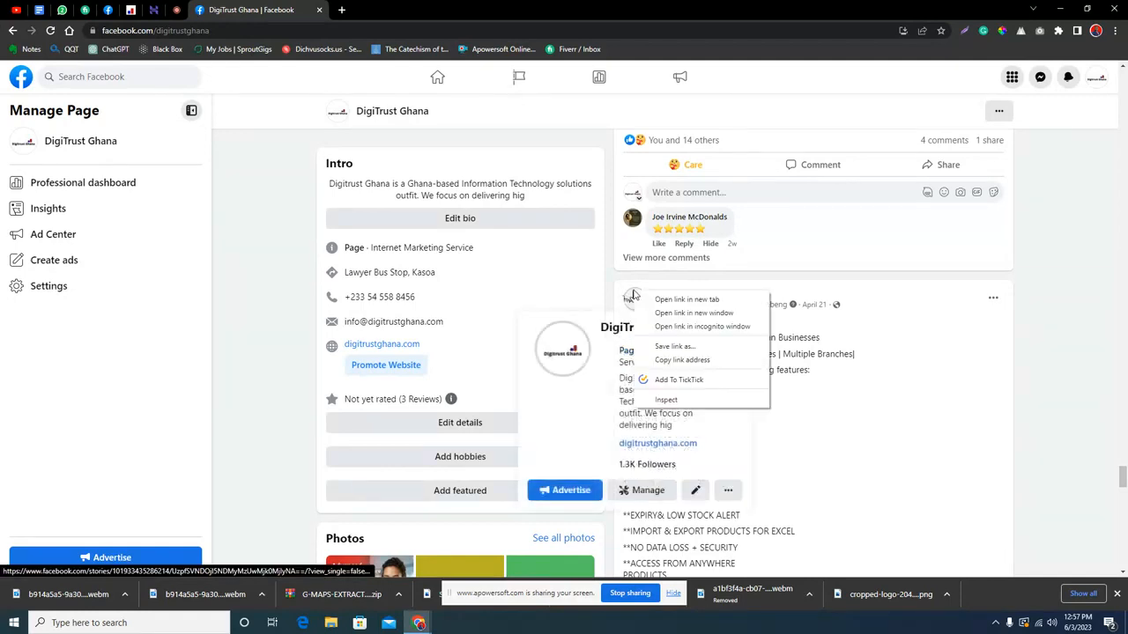
left_click(794, 418)
scroll(709, 368, "down", 2)
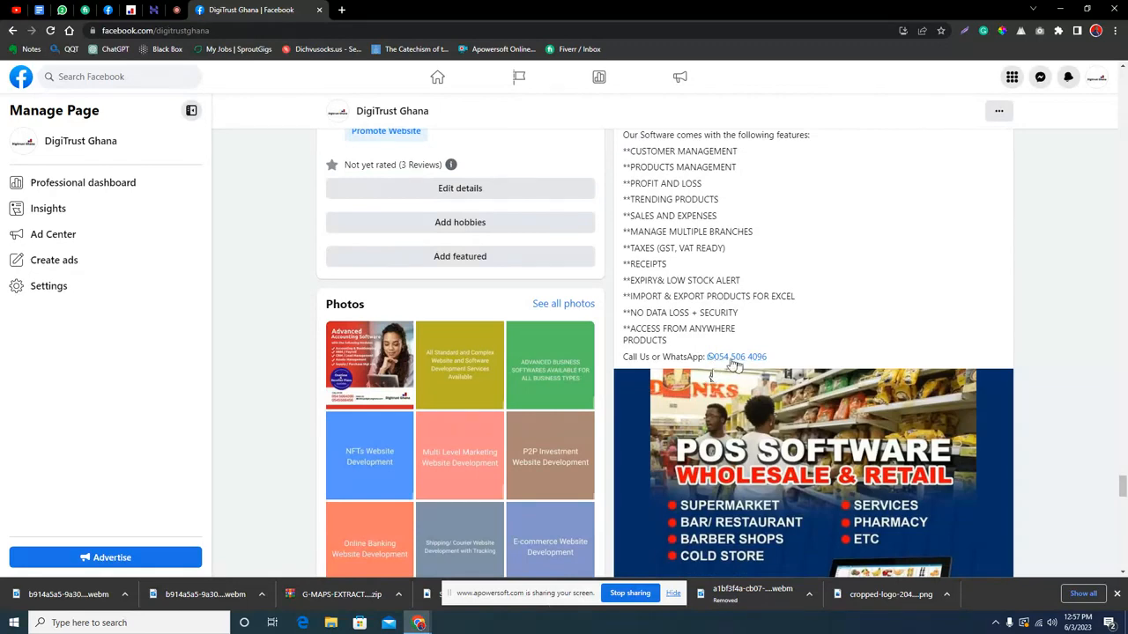
scroll(784, 388, "down", 2)
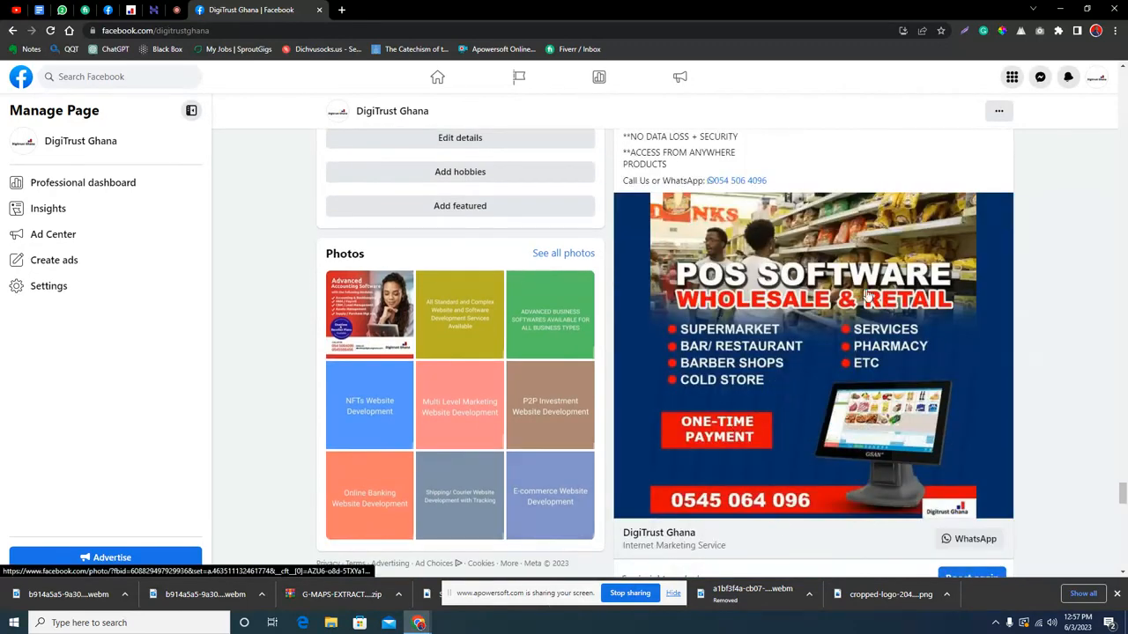
scroll(730, 427, "up", 5)
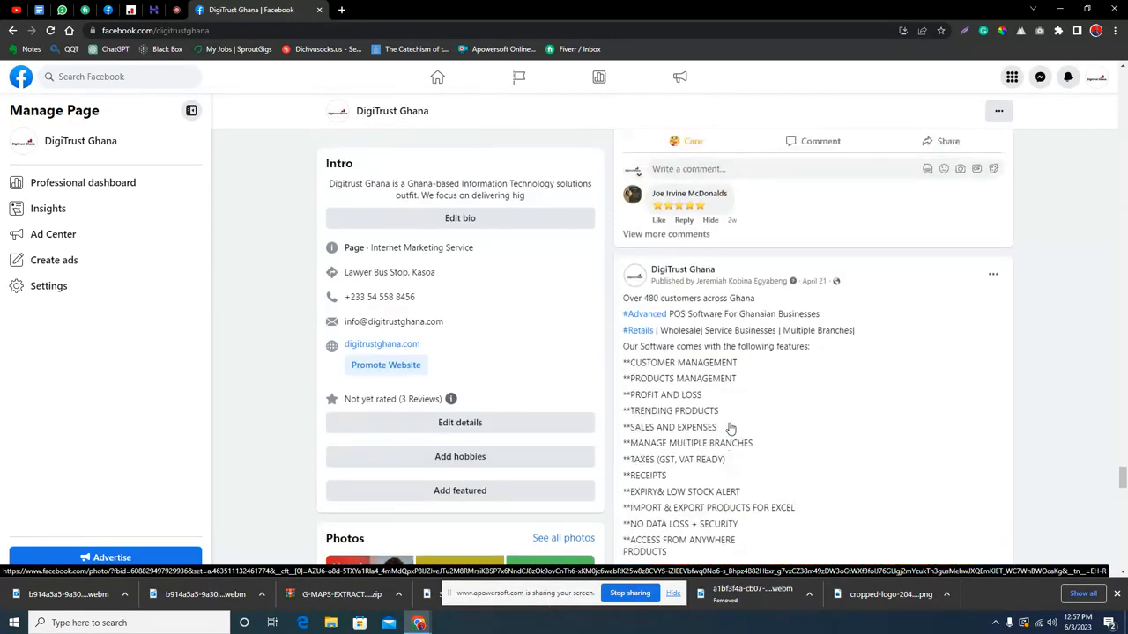
Browse the DigiTrust Ghana feed to examine the CRM, POS, website and ERP posts
scroll(729, 427, "up", 2)
scroll(730, 428, "down", 2)
scroll(729, 427, "up", 2)
scroll(729, 427, "up", 7)
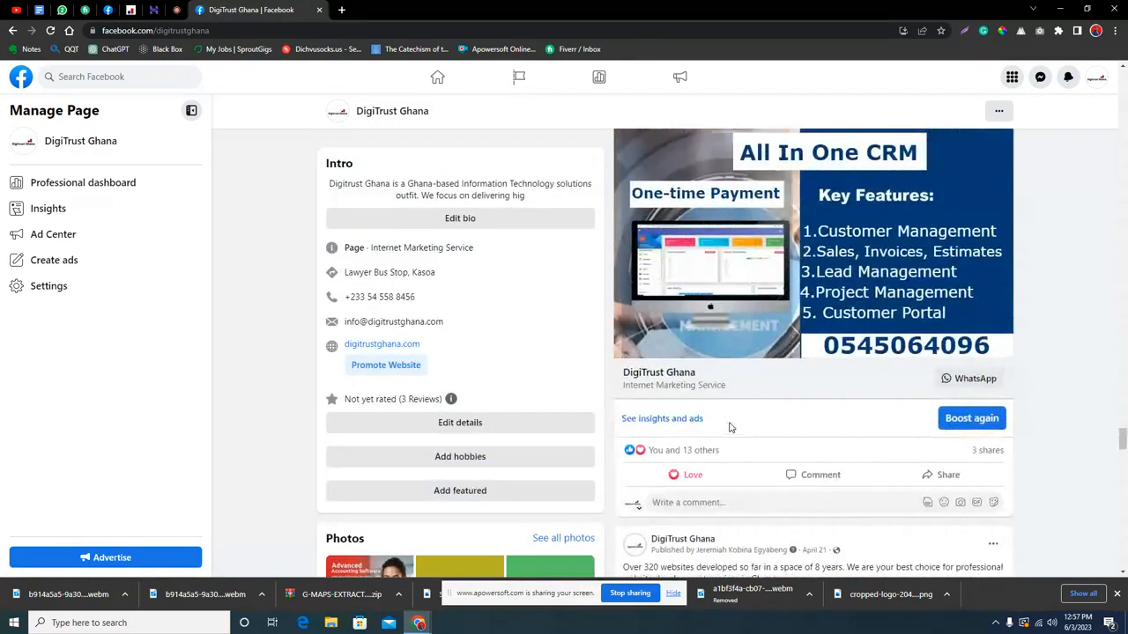
scroll(731, 426, "down", 5)
scroll(731, 427, "down", 10)
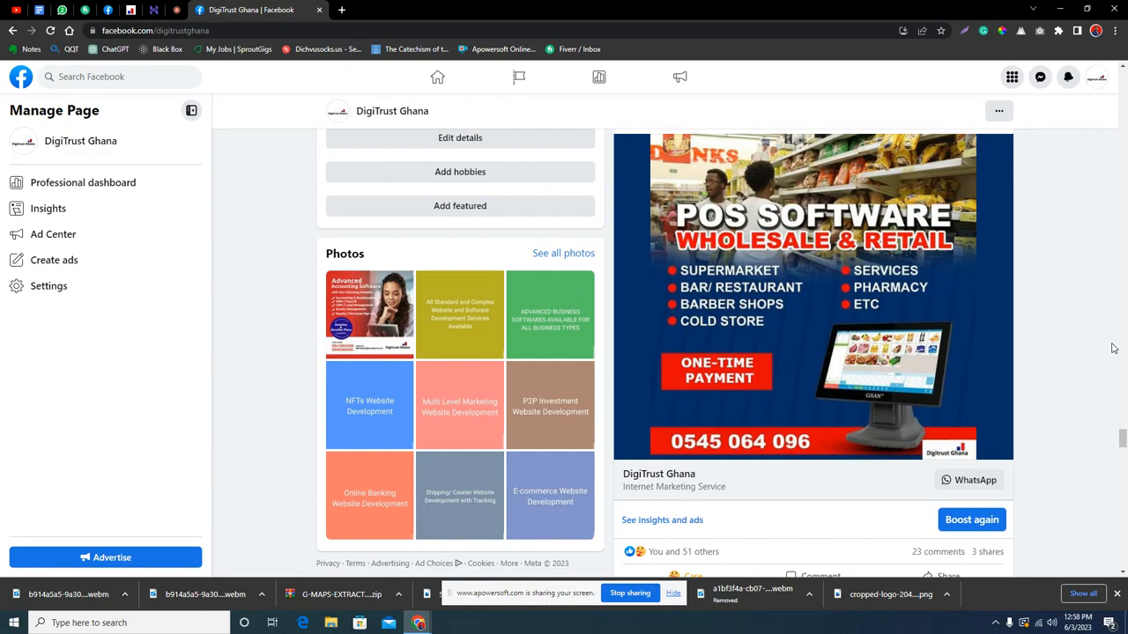
scroll(767, 471, "up", 20)
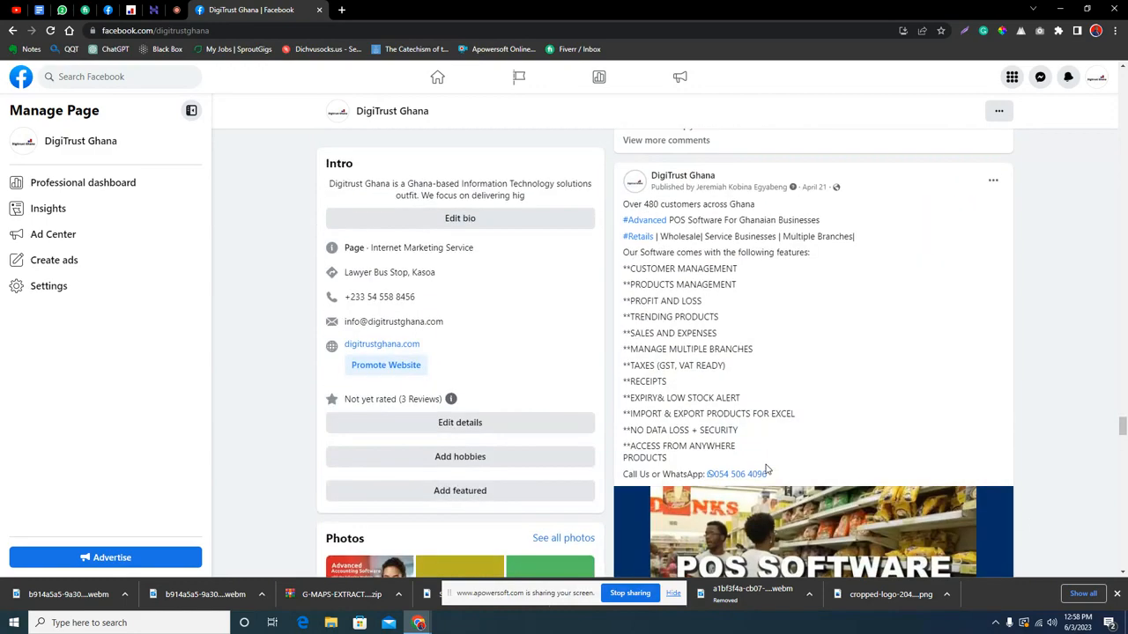
scroll(765, 470, "down", 20)
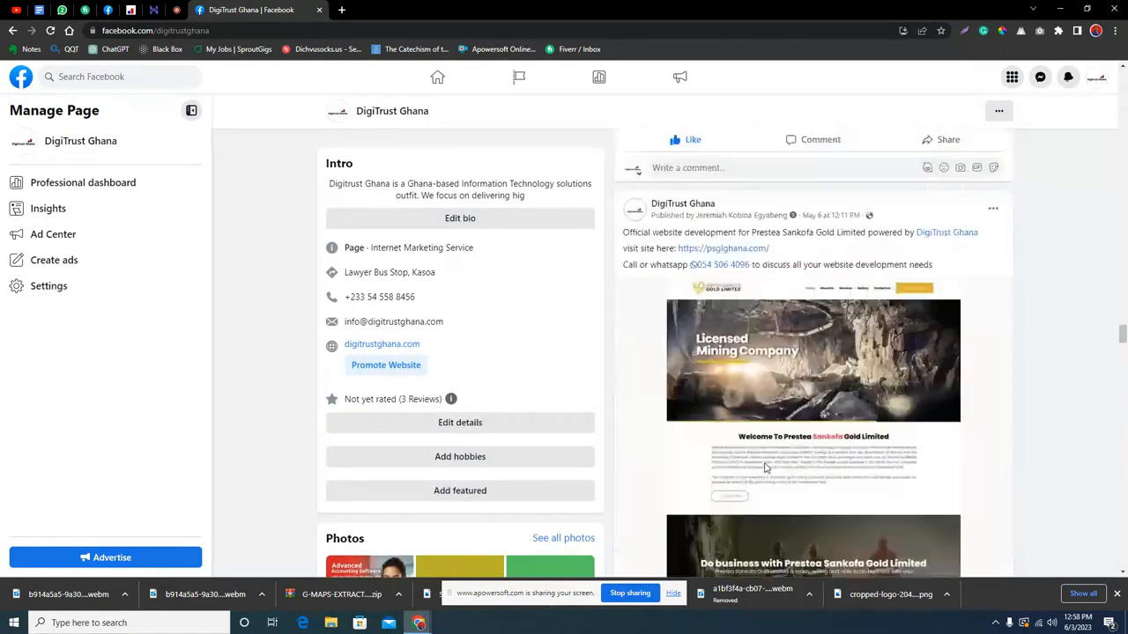
scroll(764, 469, "down", 20)
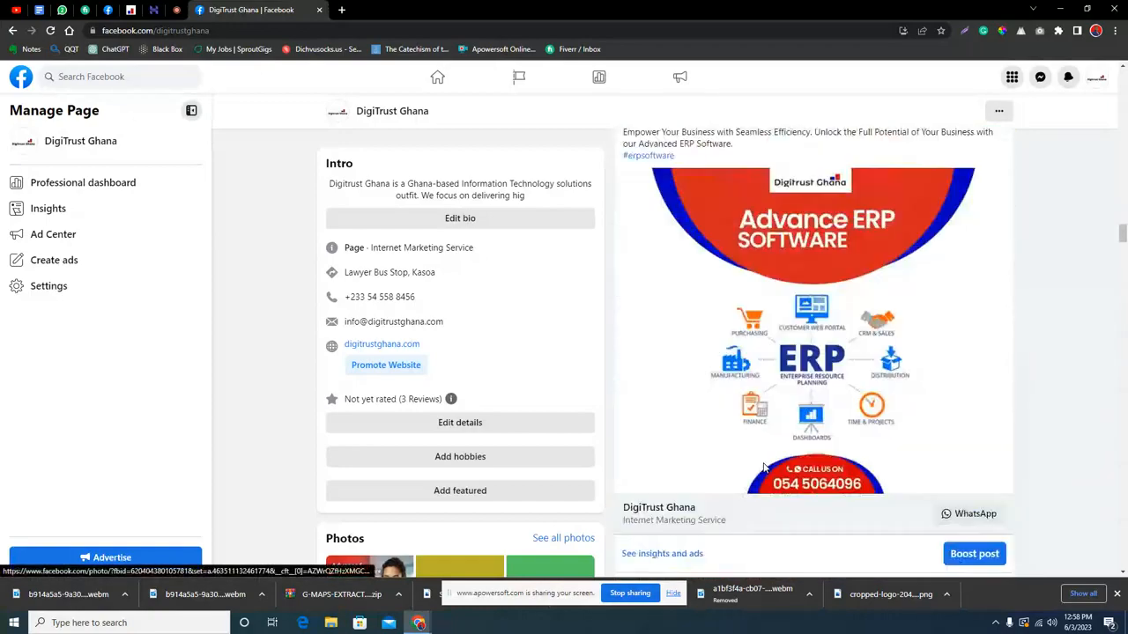
Find the Advanced Accounting Software post in the page feed and start boosting it
scroll(768, 494, "up", 15)
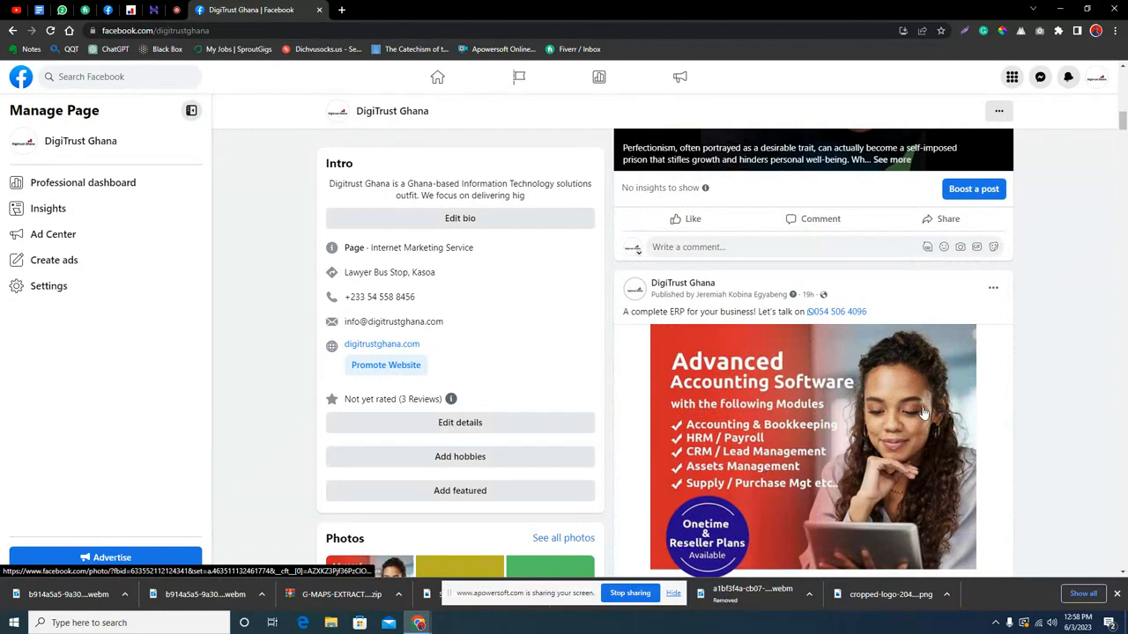
scroll(840, 398, "down", 2)
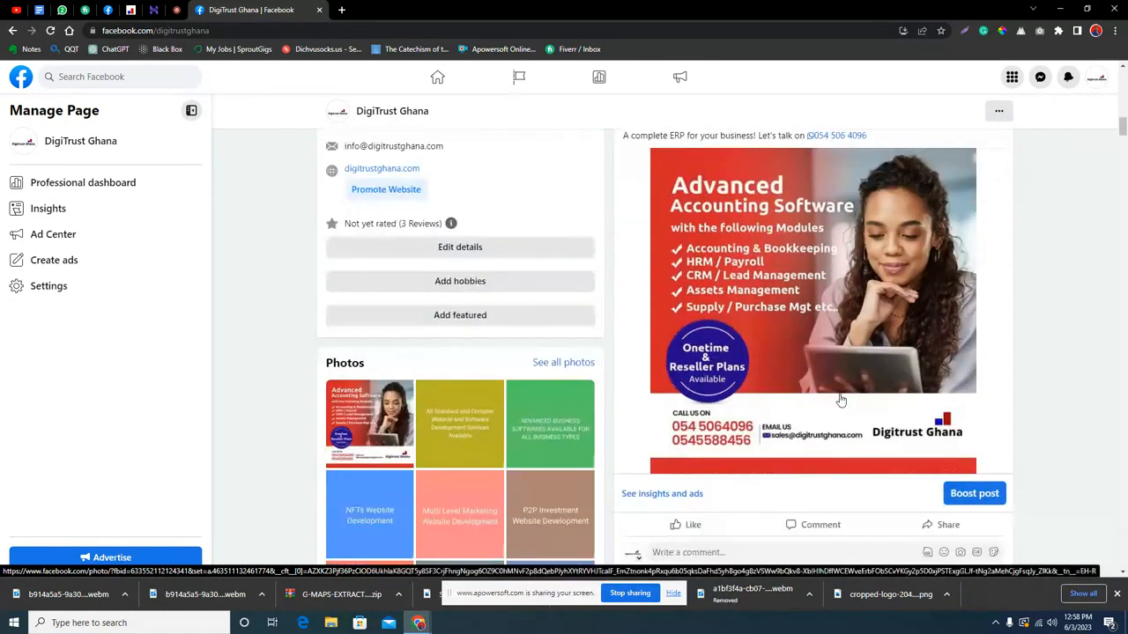
left_click(972, 508)
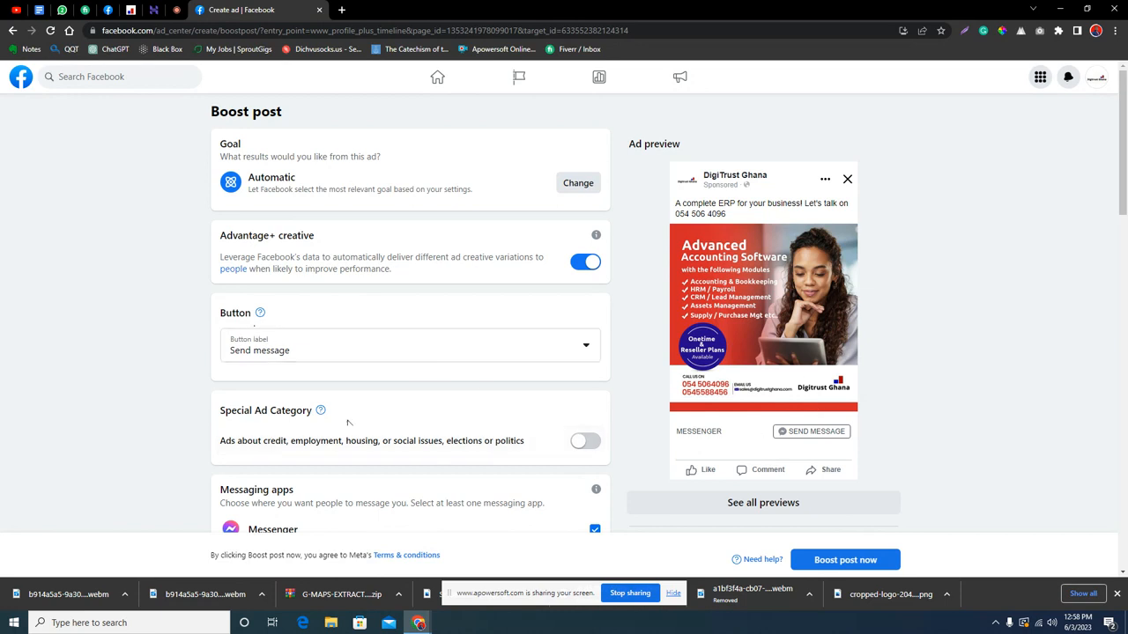
Set the boosted post's button label to Call Now and replace the call number with the business phone number
left_click(332, 359)
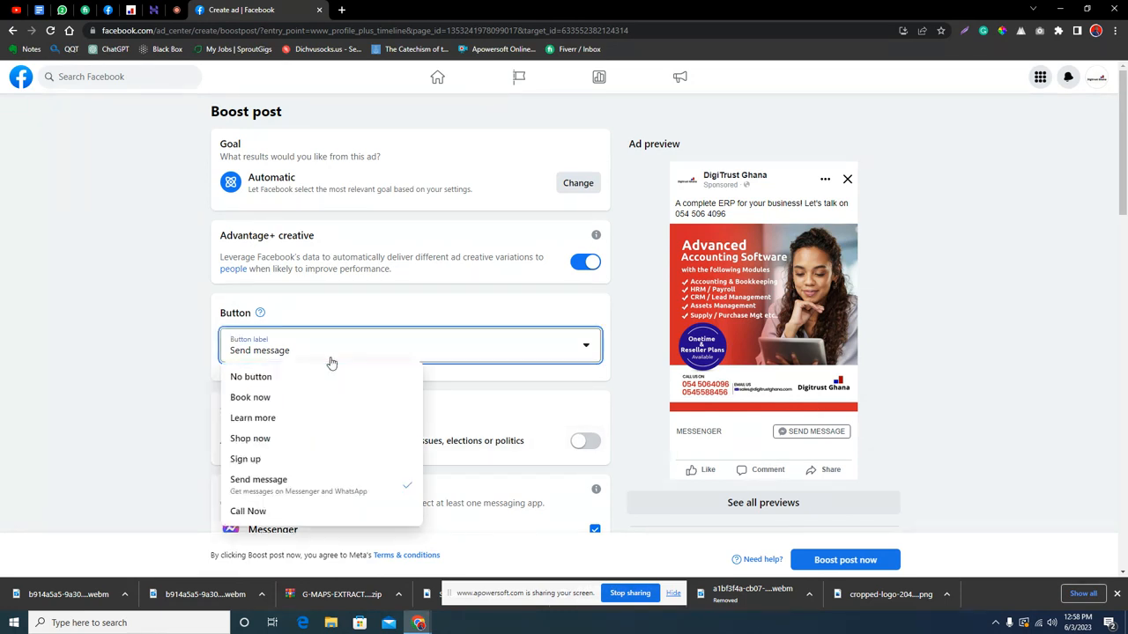
left_click(280, 512)
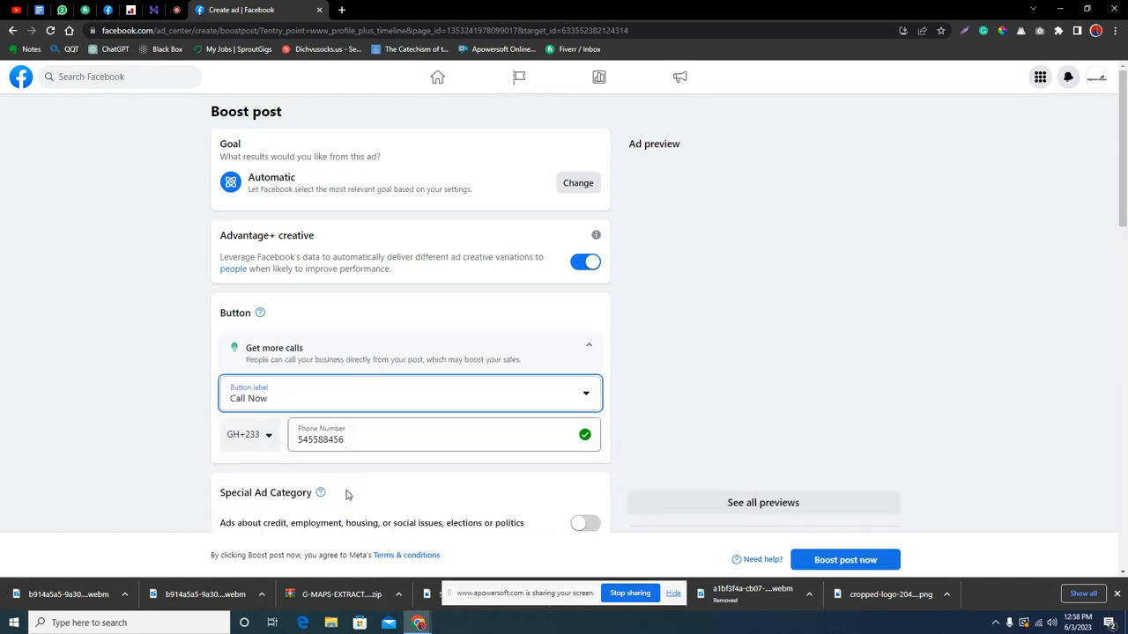
double_click(369, 398)
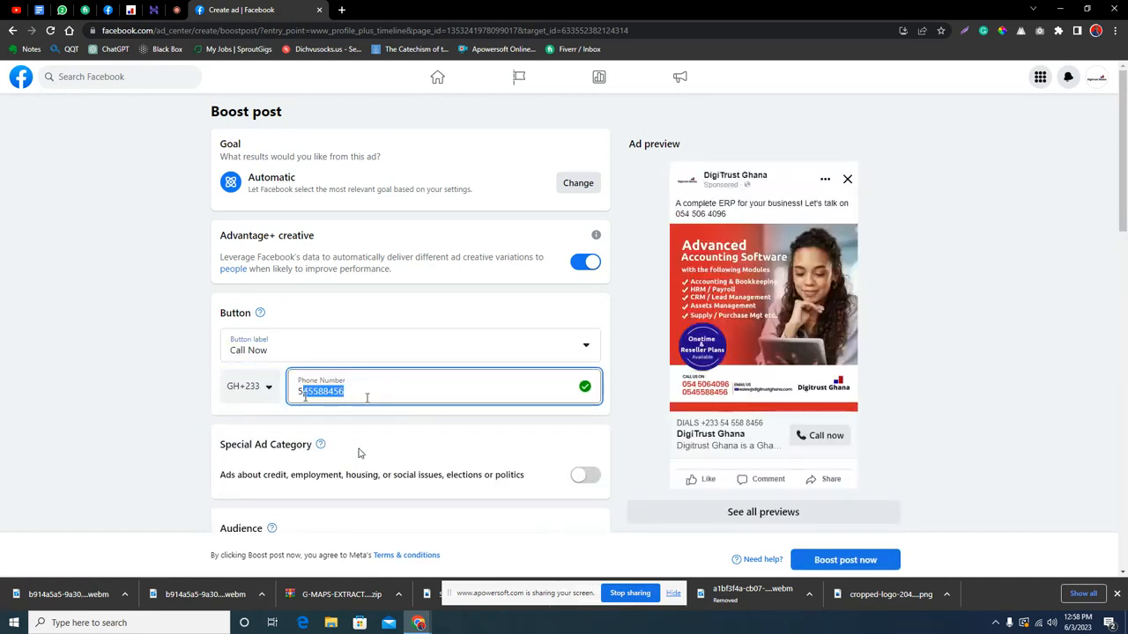
key("BackSpace")
type("545")
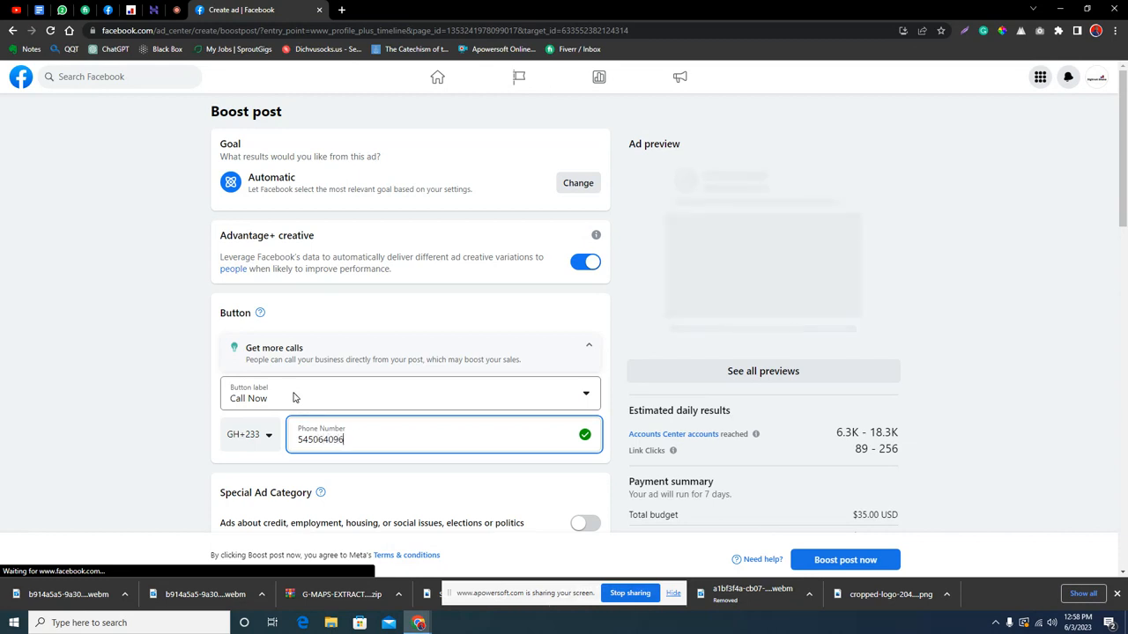
left_click(307, 352)
scroll(393, 335, "down", 1)
scroll(393, 332, "up", 1)
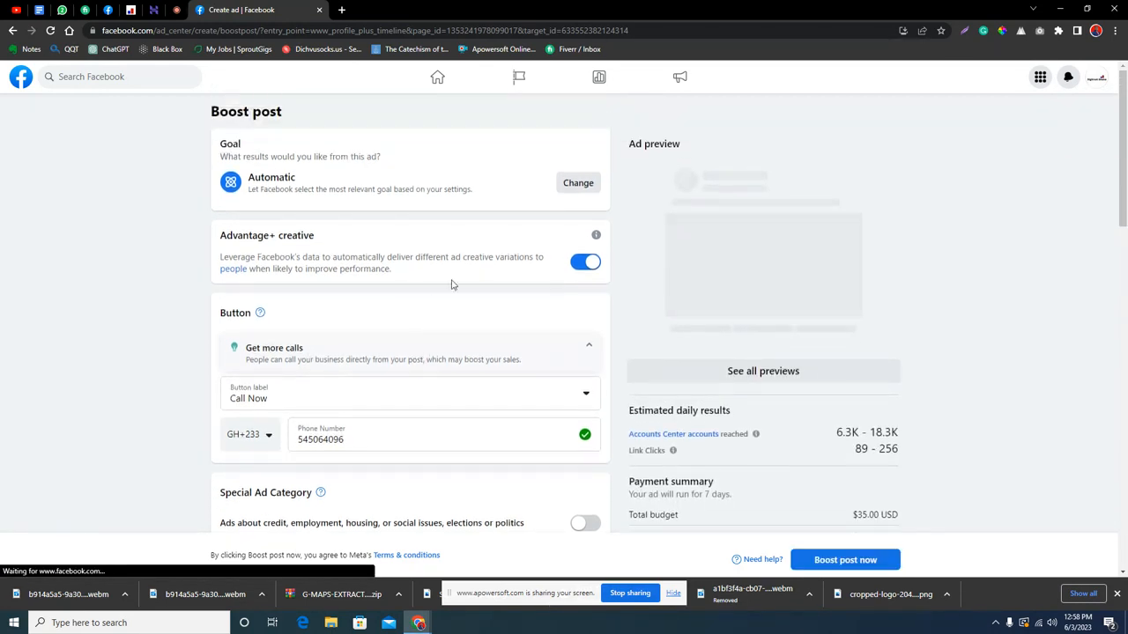
Change the ad's goal to "Get more calls" and save it
left_click(575, 188)
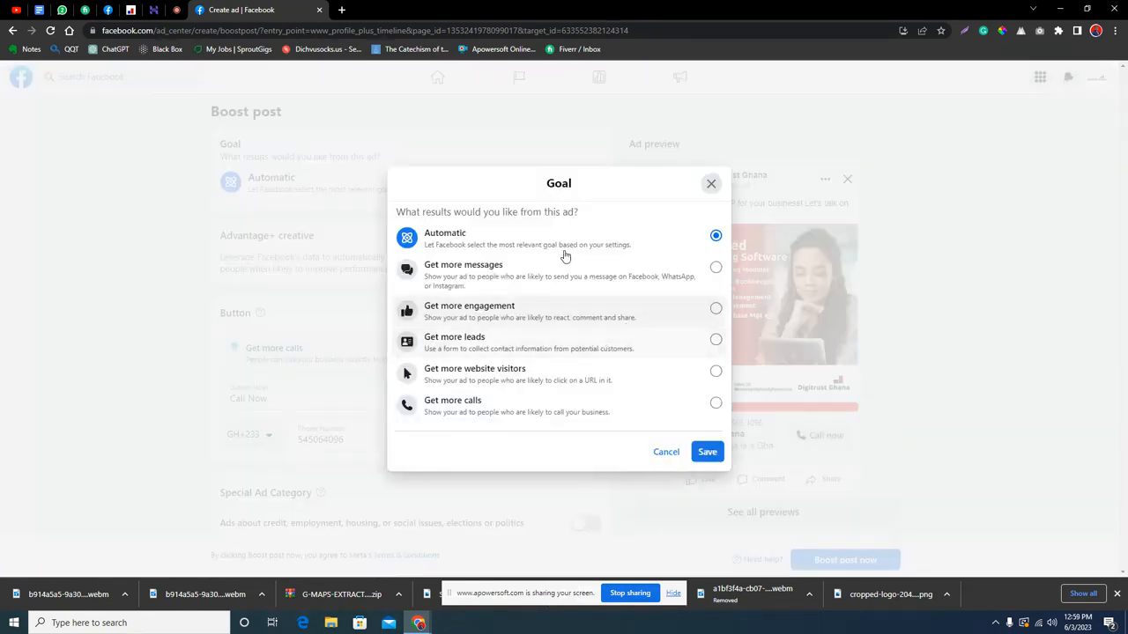
left_click(715, 404)
left_click(708, 452)
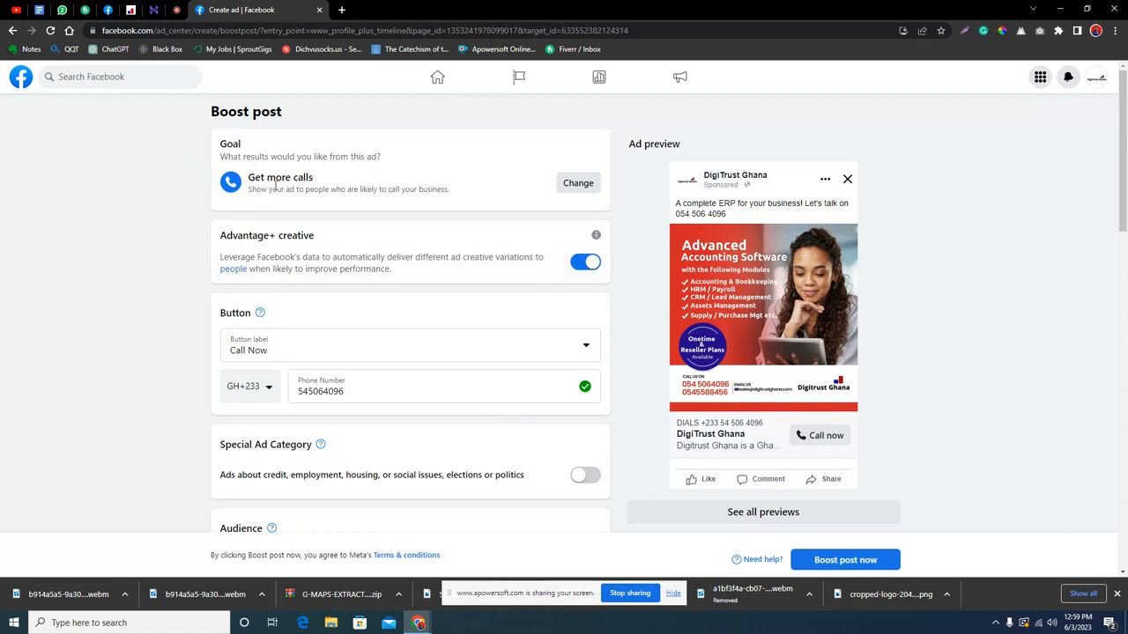
Create a new audience named "web training" and raise its minimum age above 30
scroll(374, 355, "down", 3)
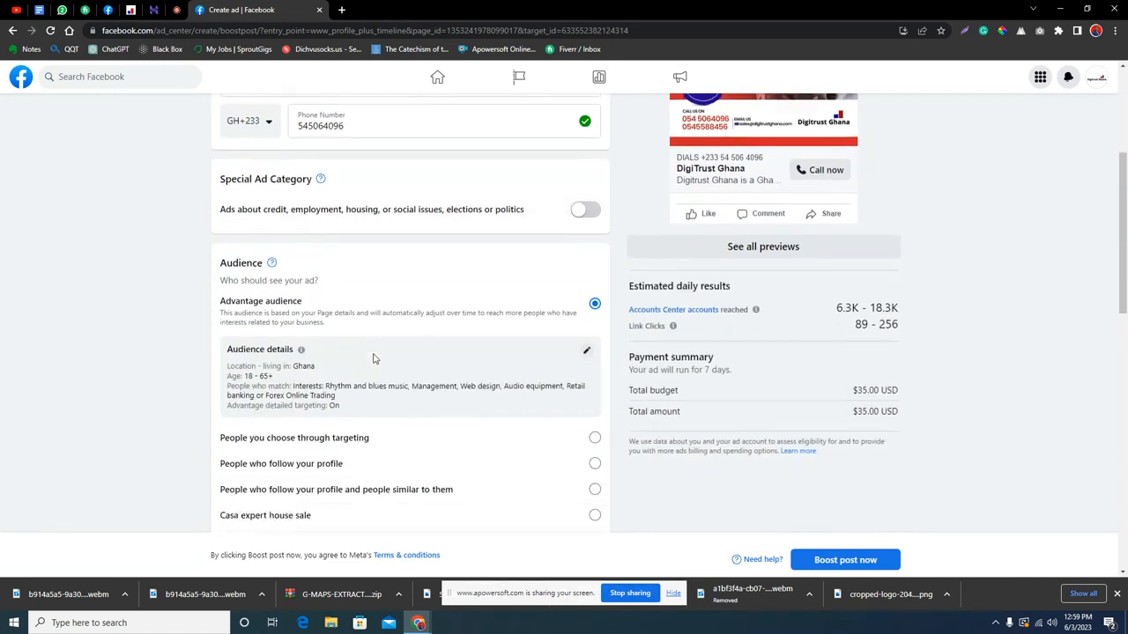
scroll(375, 355, "up", 2)
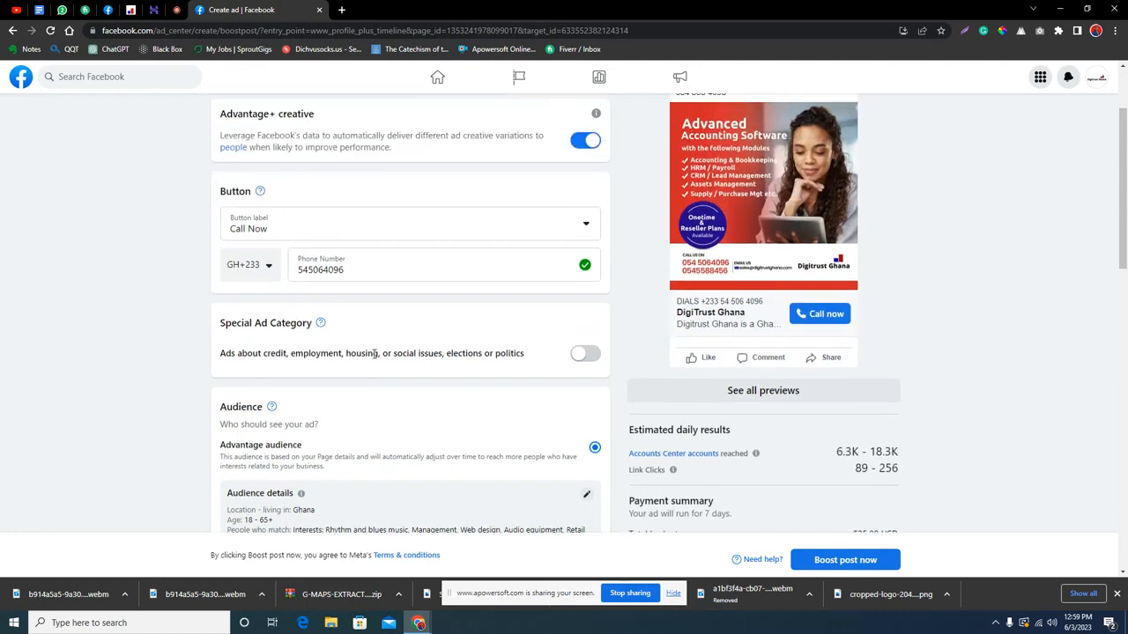
scroll(374, 360, "up", 2)
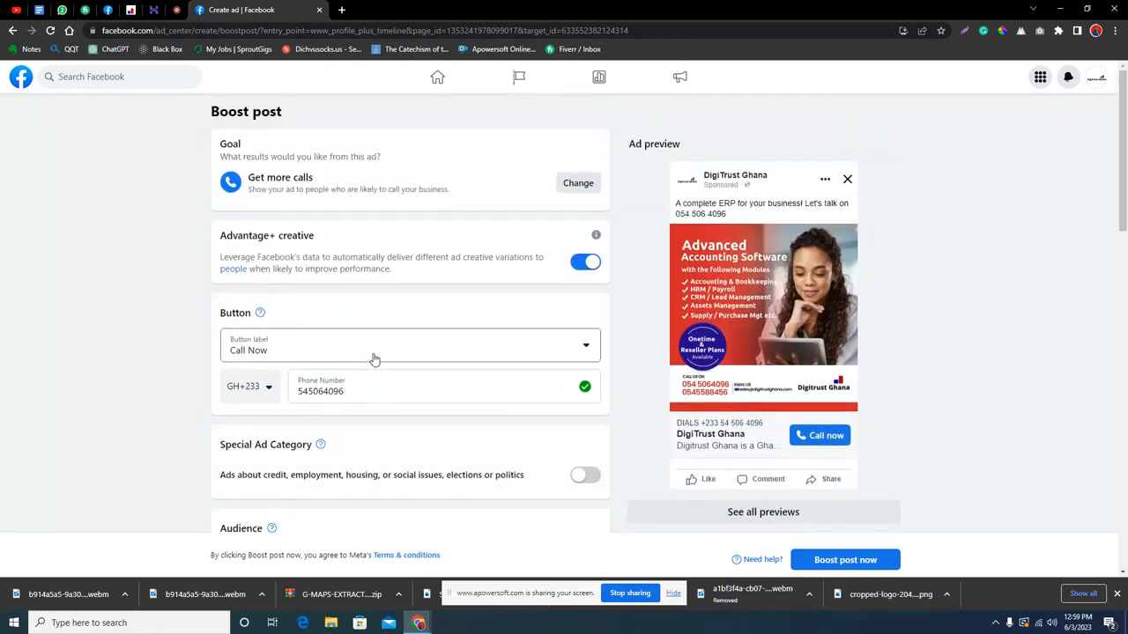
scroll(375, 359, "down", 3)
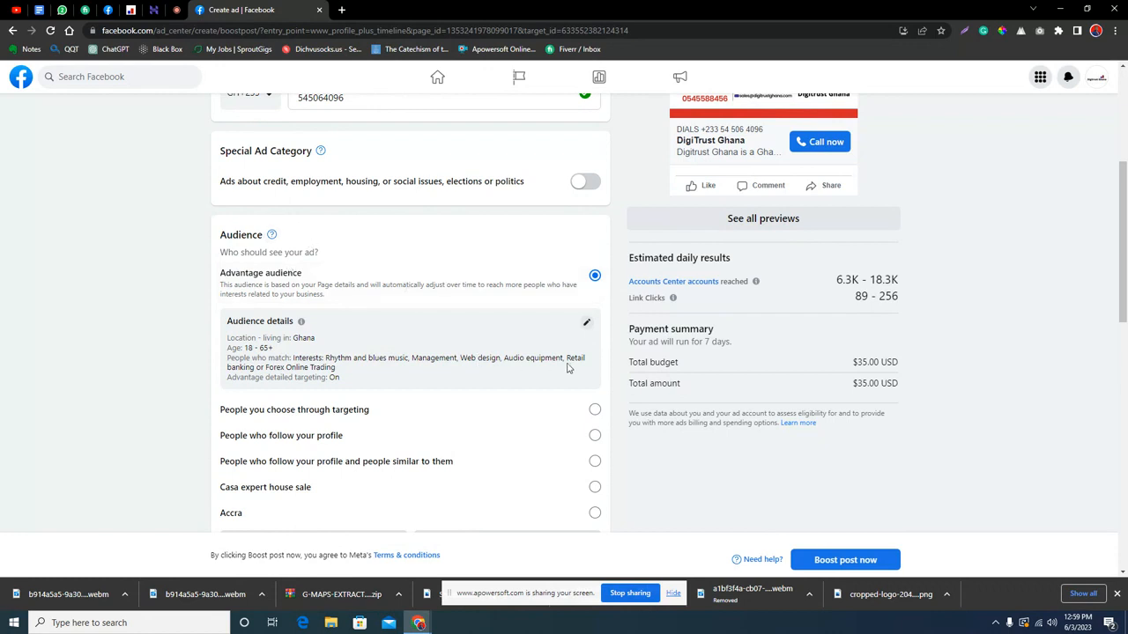
scroll(503, 451, "down", 1)
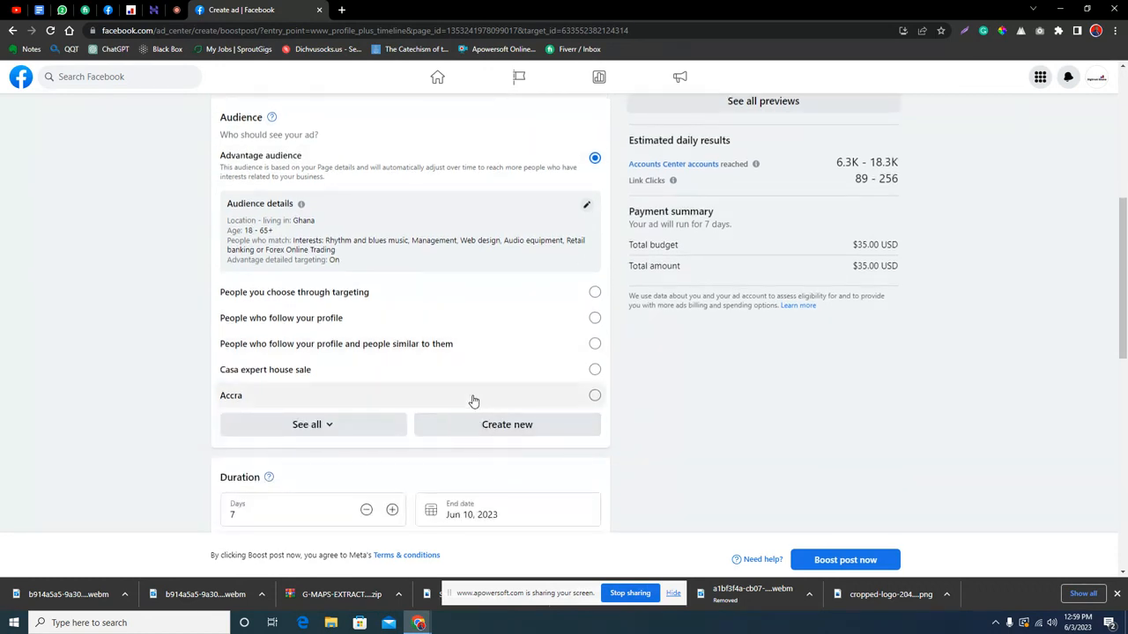
left_click(482, 426)
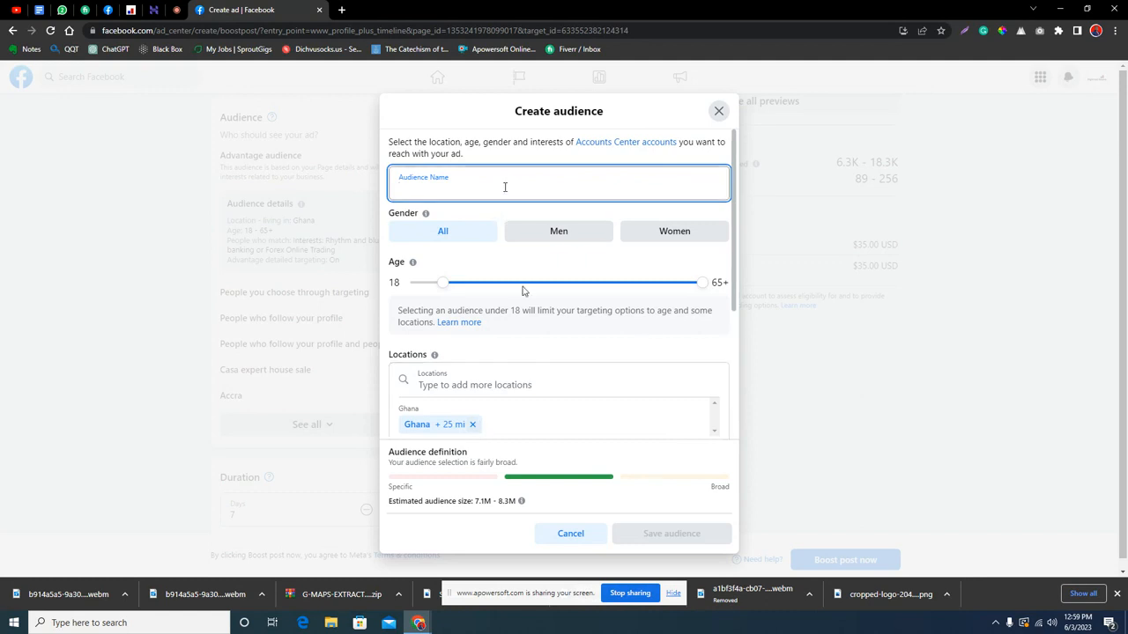
type("web training")
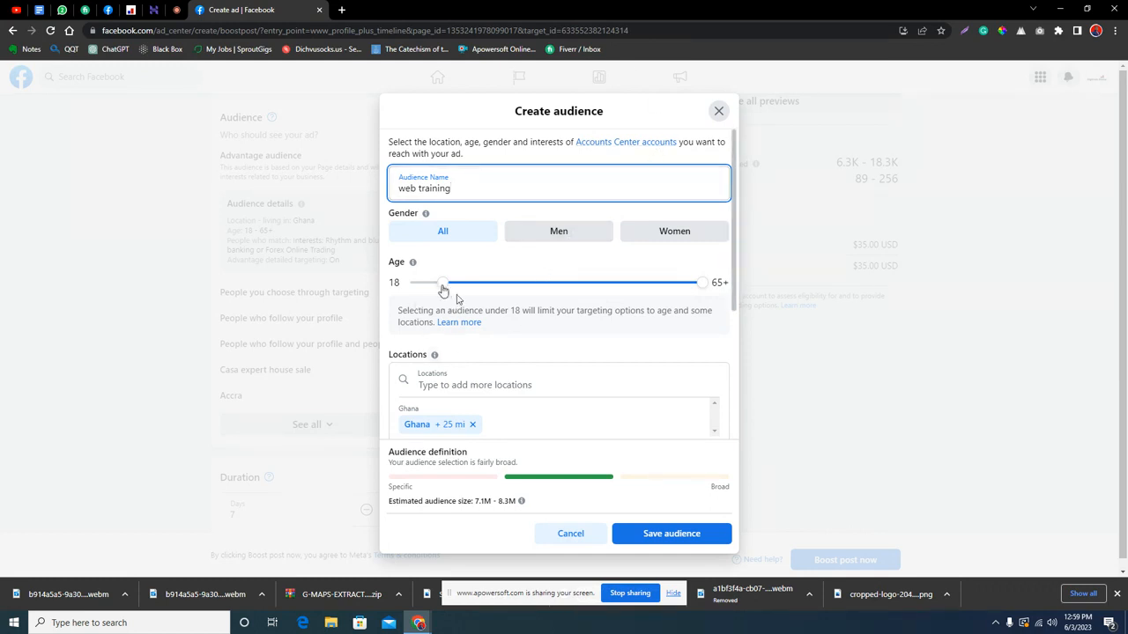
left_click_drag(442, 286, 507, 291)
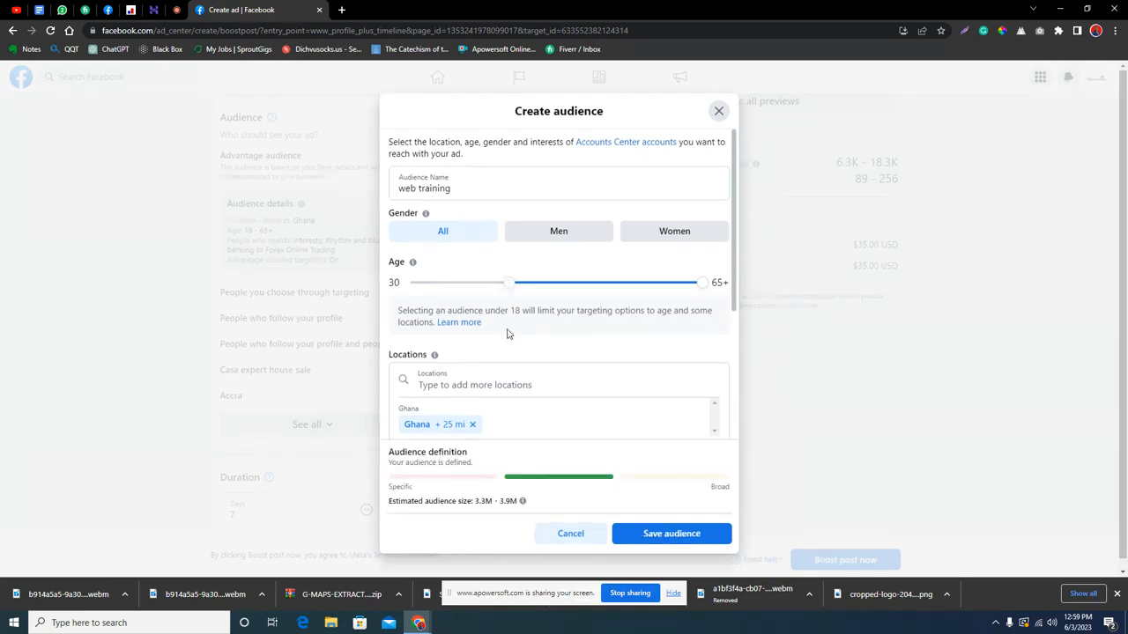
left_click_drag(511, 288, 530, 288)
Replace the Ghana location with Greater Accra Region, Ghana in the new audience
scroll(508, 333, "down", 2)
left_click(473, 307)
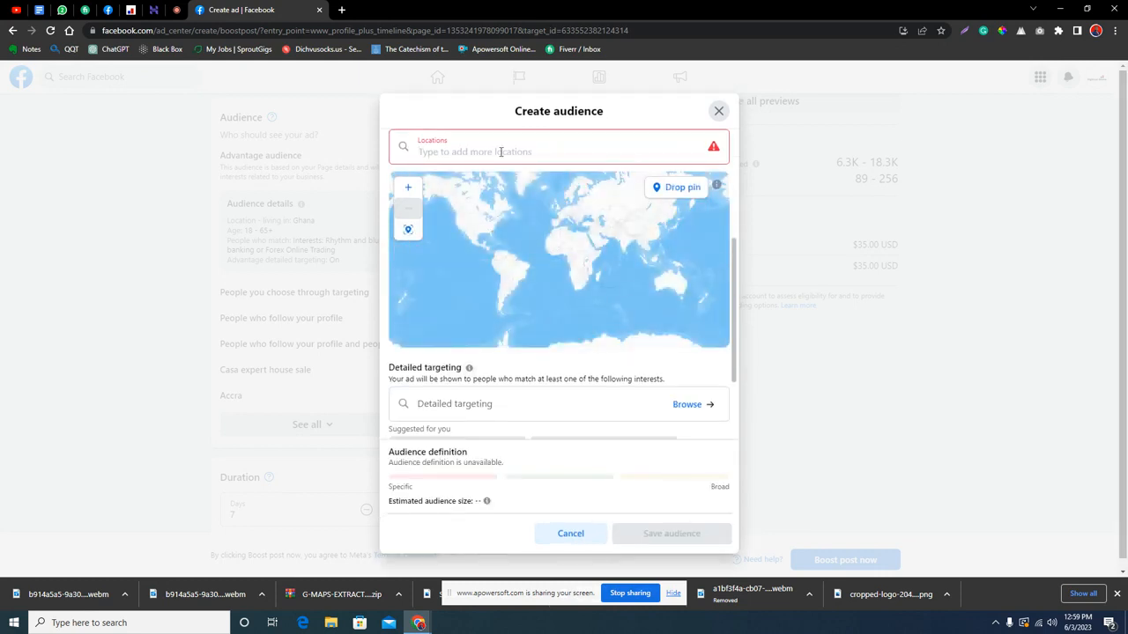
type("greater")
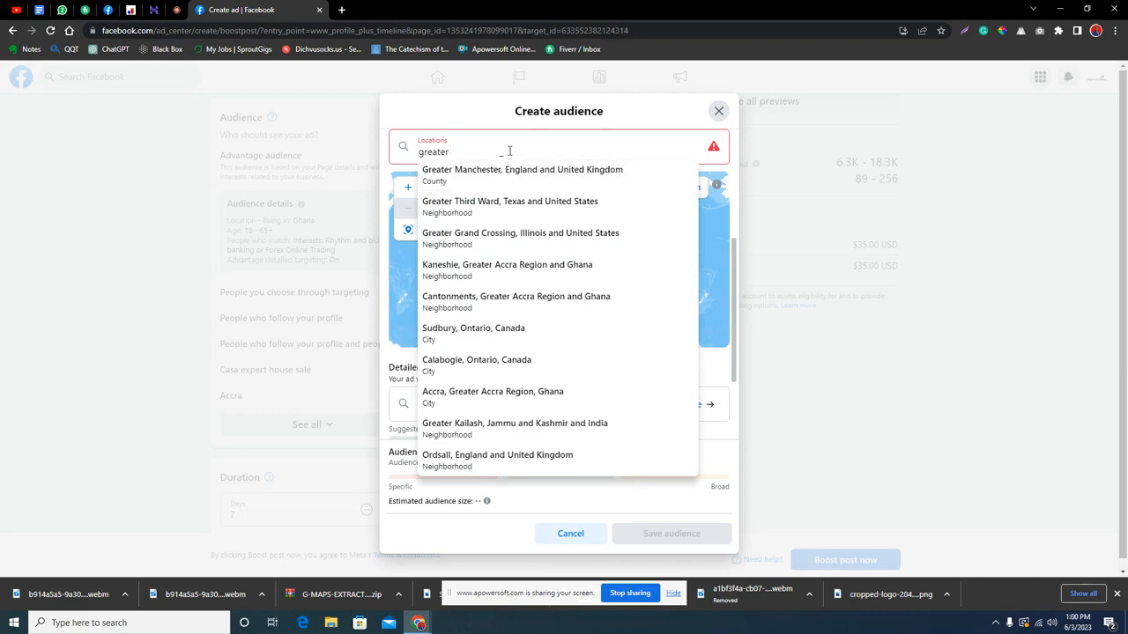
type("accra")
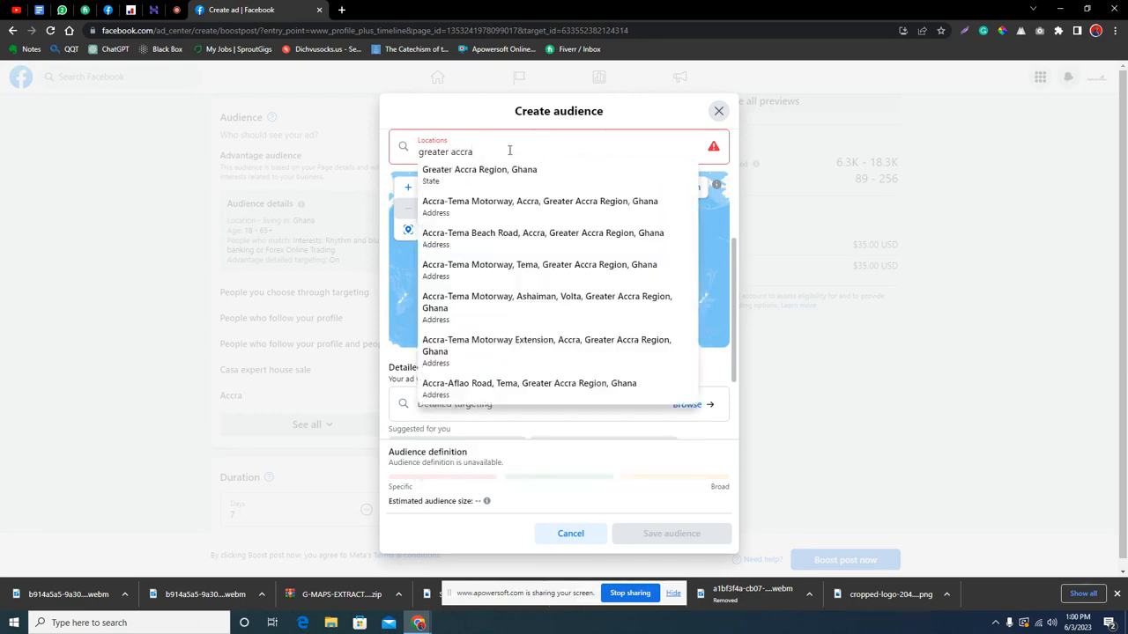
left_click(507, 169)
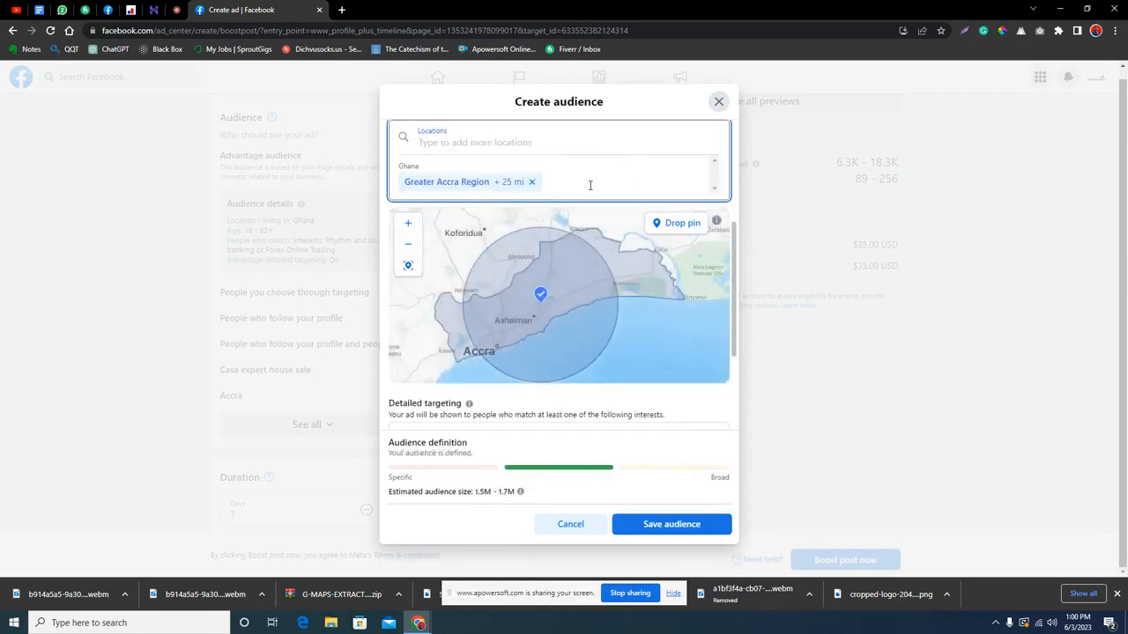
Add Western Region, Ghana to the audience's locations
type("we")
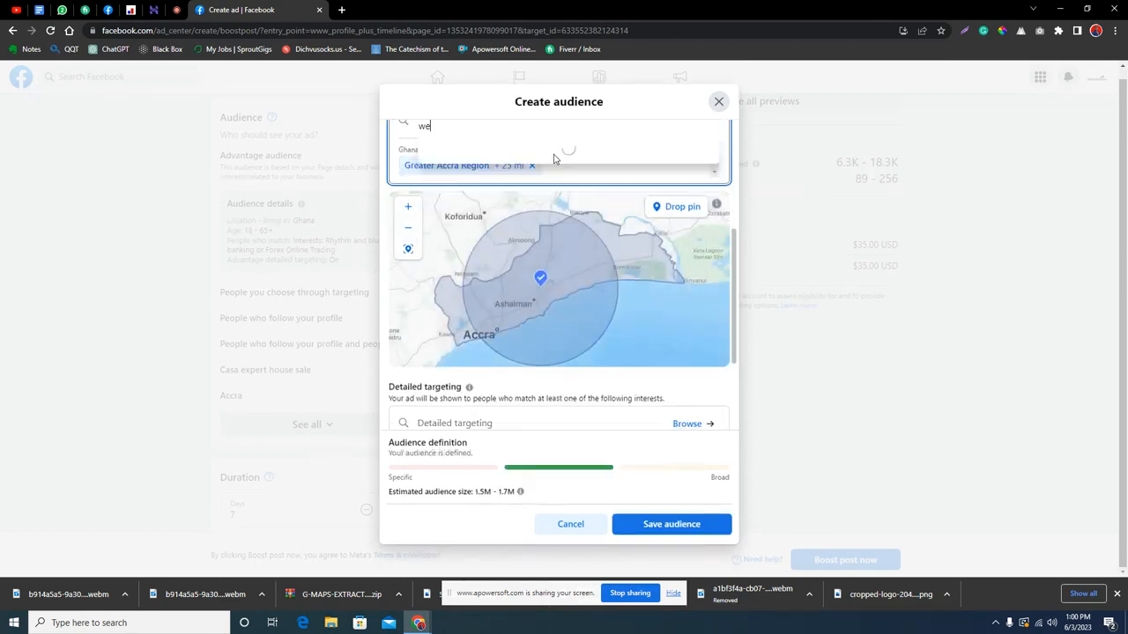
type("stern r")
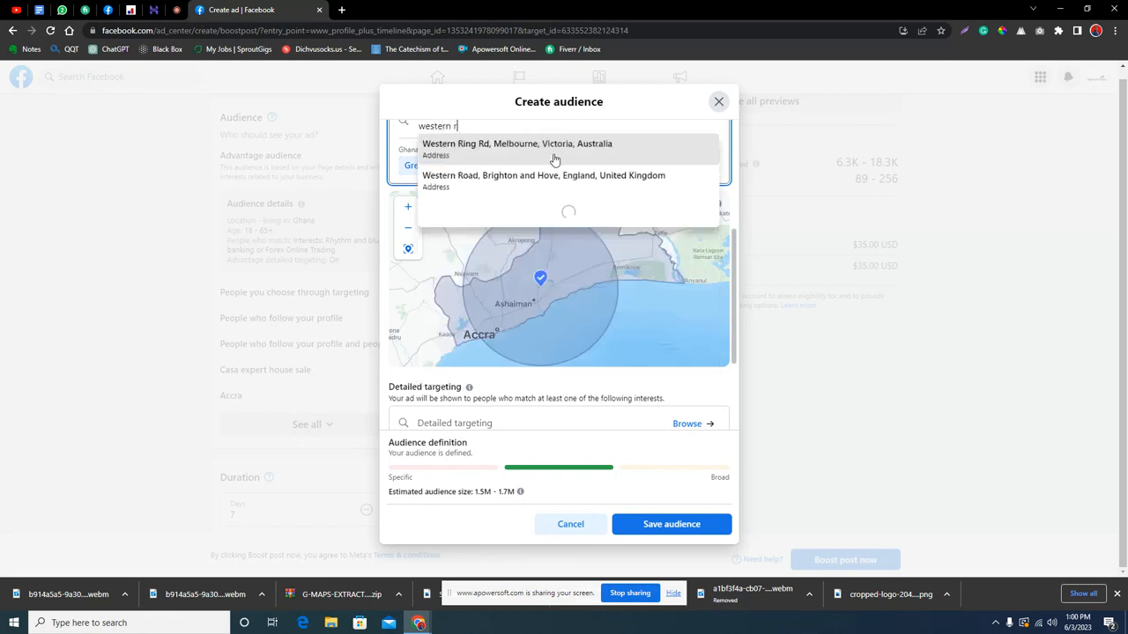
type("egion")
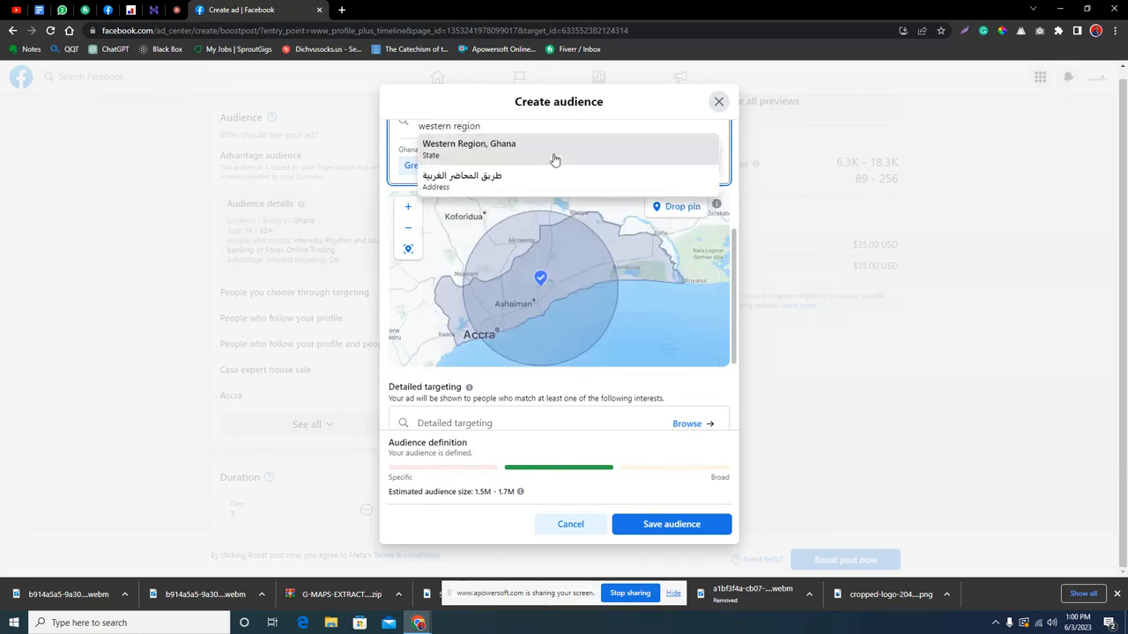
left_click(553, 157)
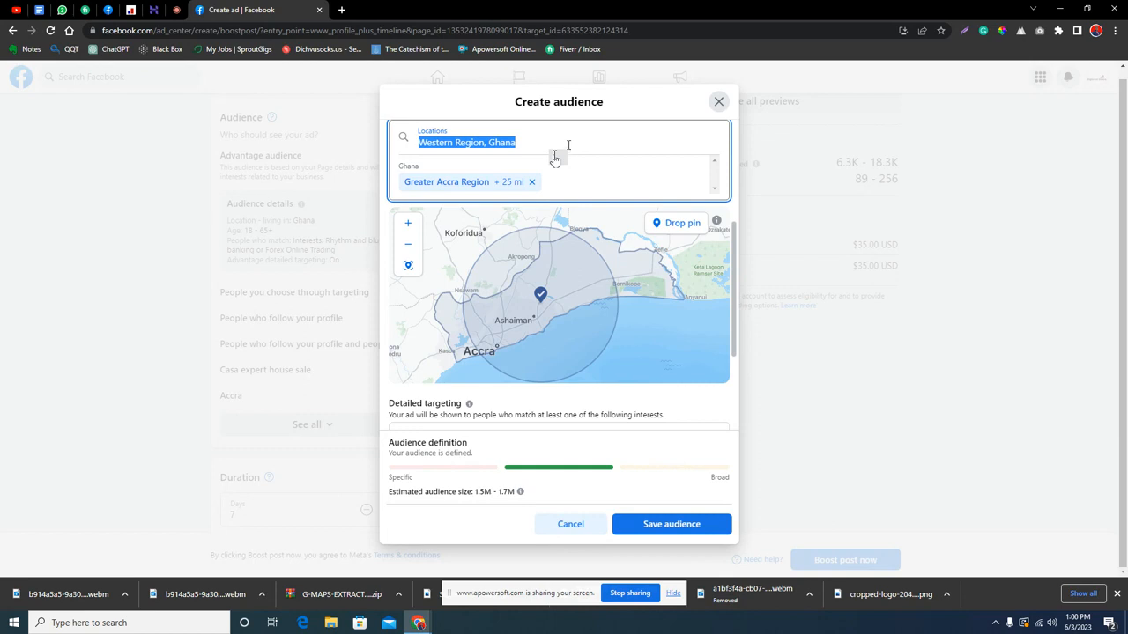
Add Eastern Region, Ghana to the audience's locations
scroll(559, 182, "up", 2)
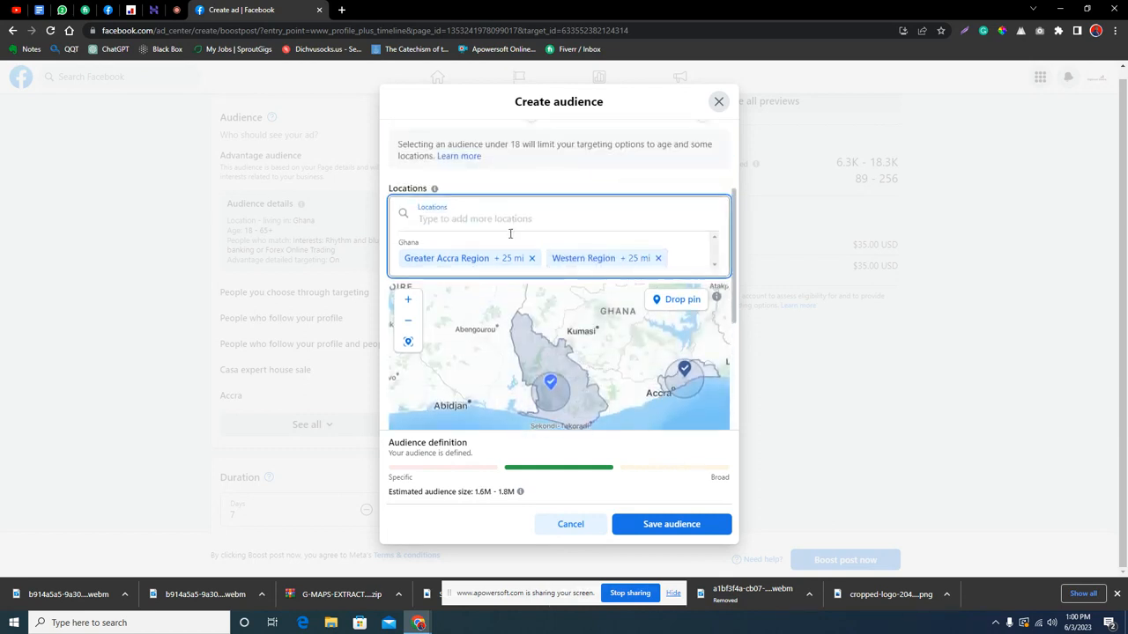
type("eas")
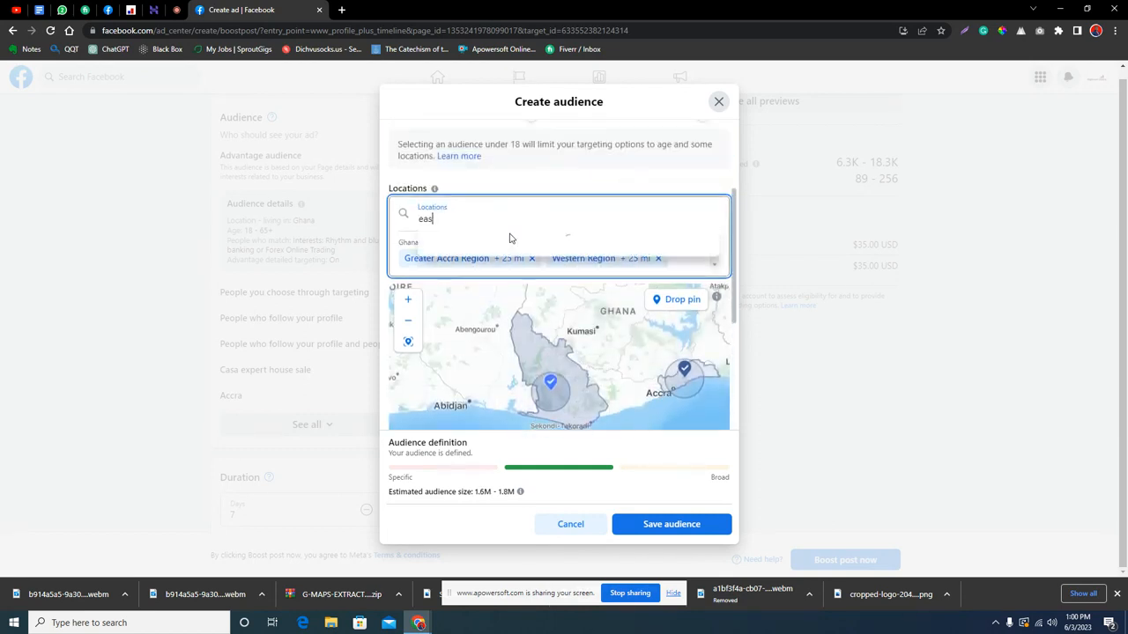
type("tern")
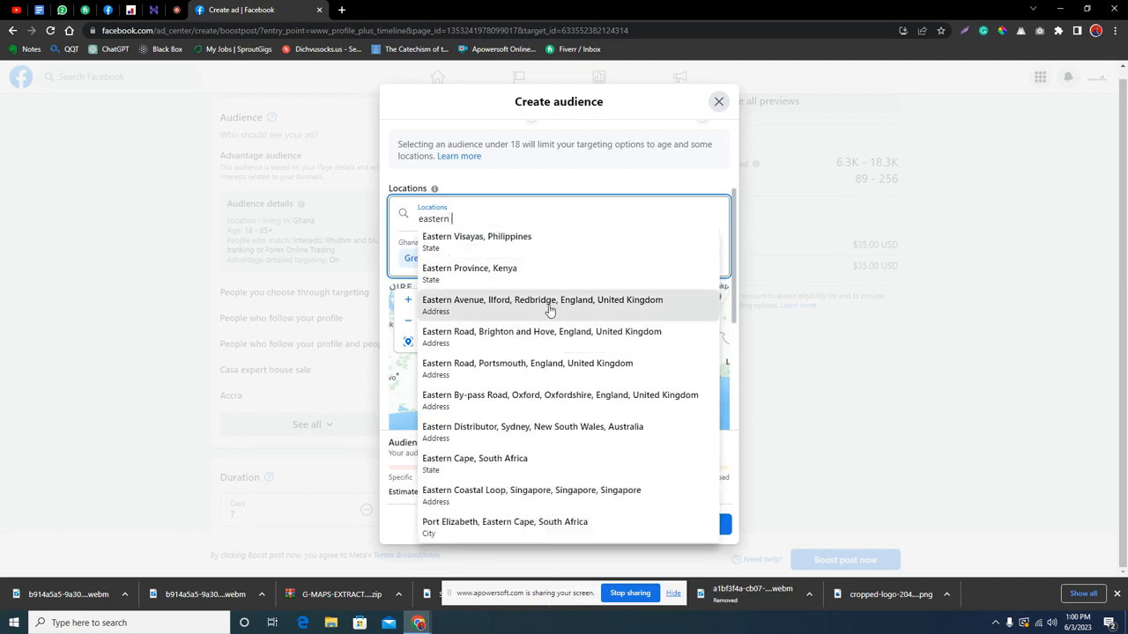
type(" reg")
left_click(494, 246)
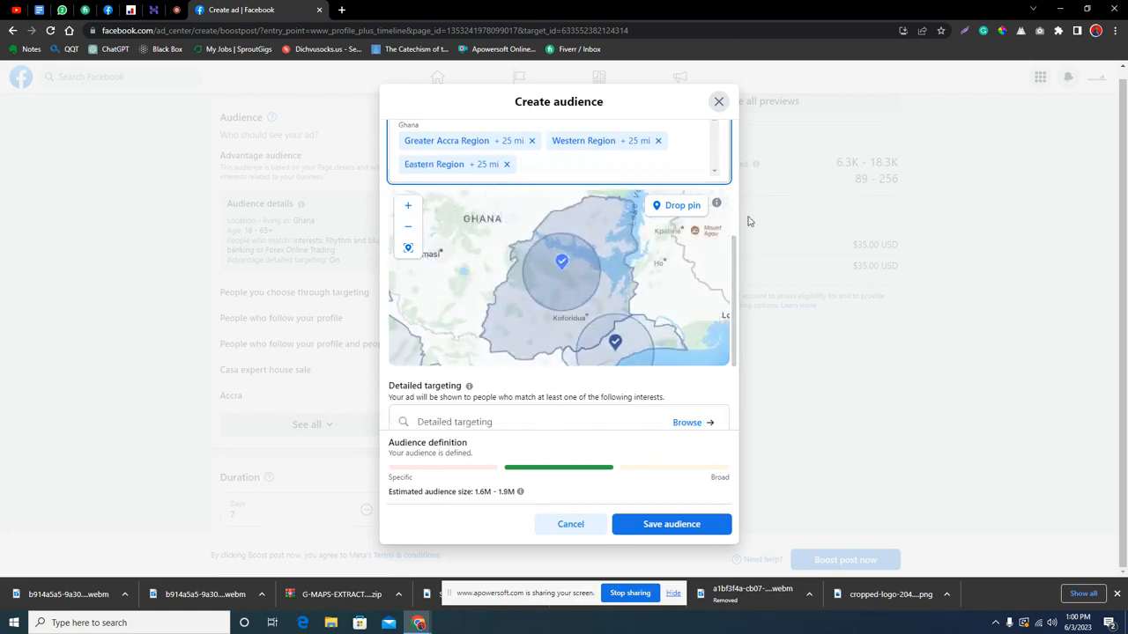
Browse the audience's detailed targeting categories, going through Demographics and Interests to the Behaviors list
left_click(520, 419)
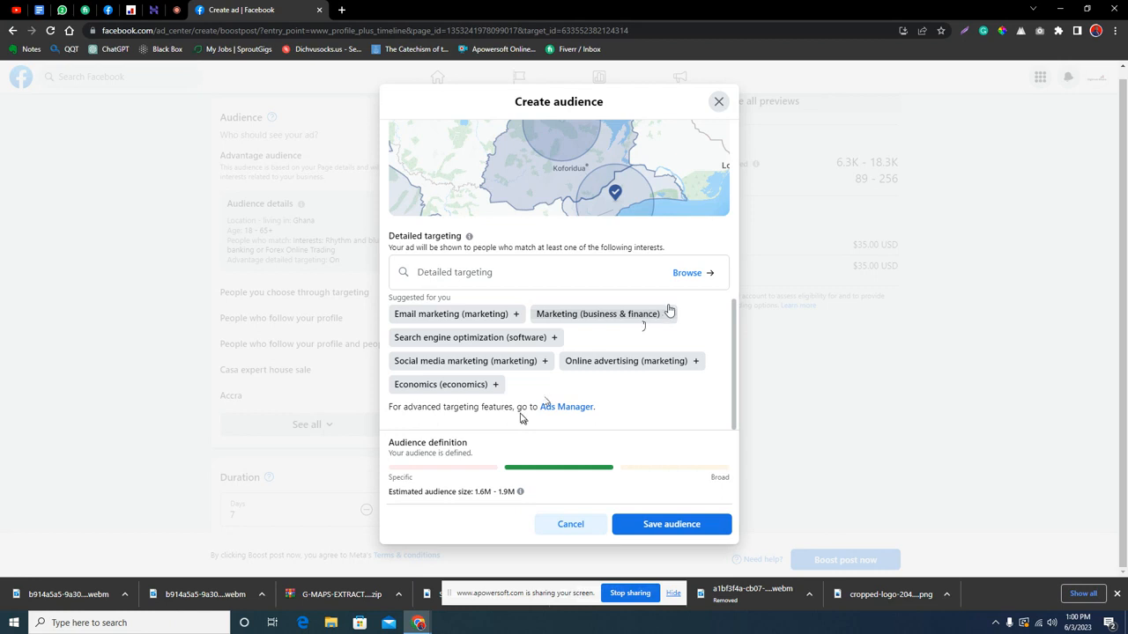
left_click(521, 277)
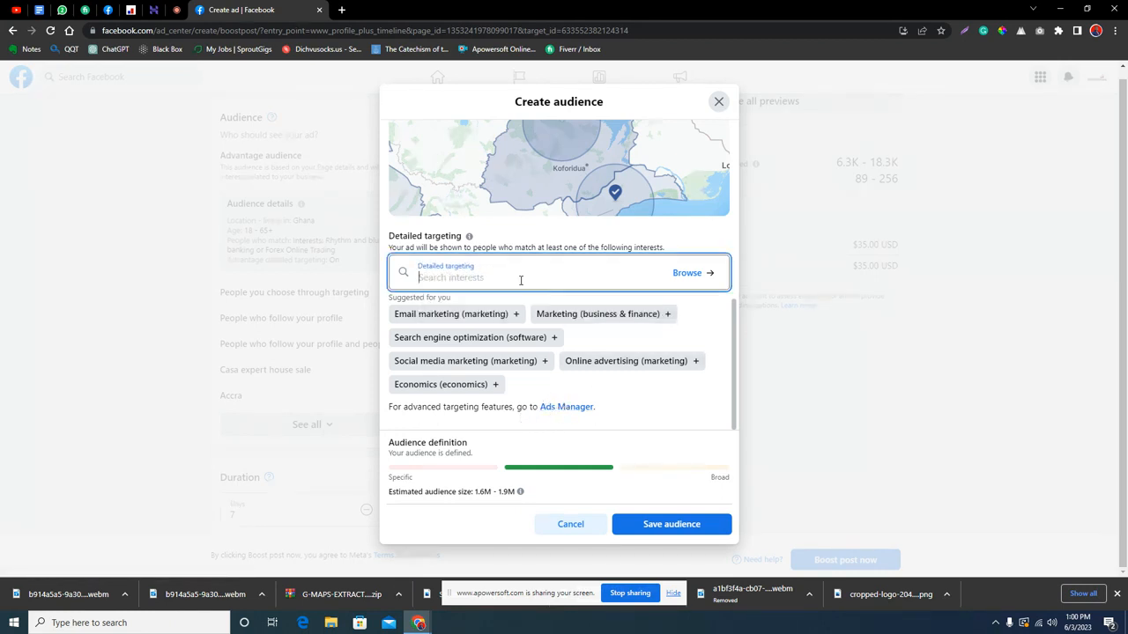
left_click(692, 273)
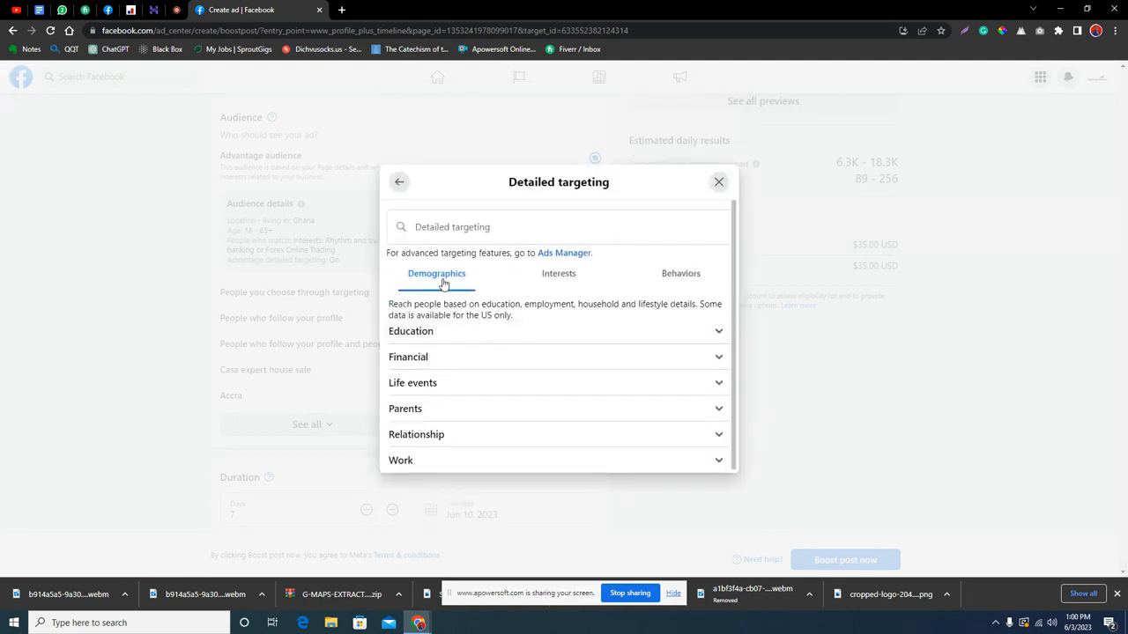
left_click(562, 284)
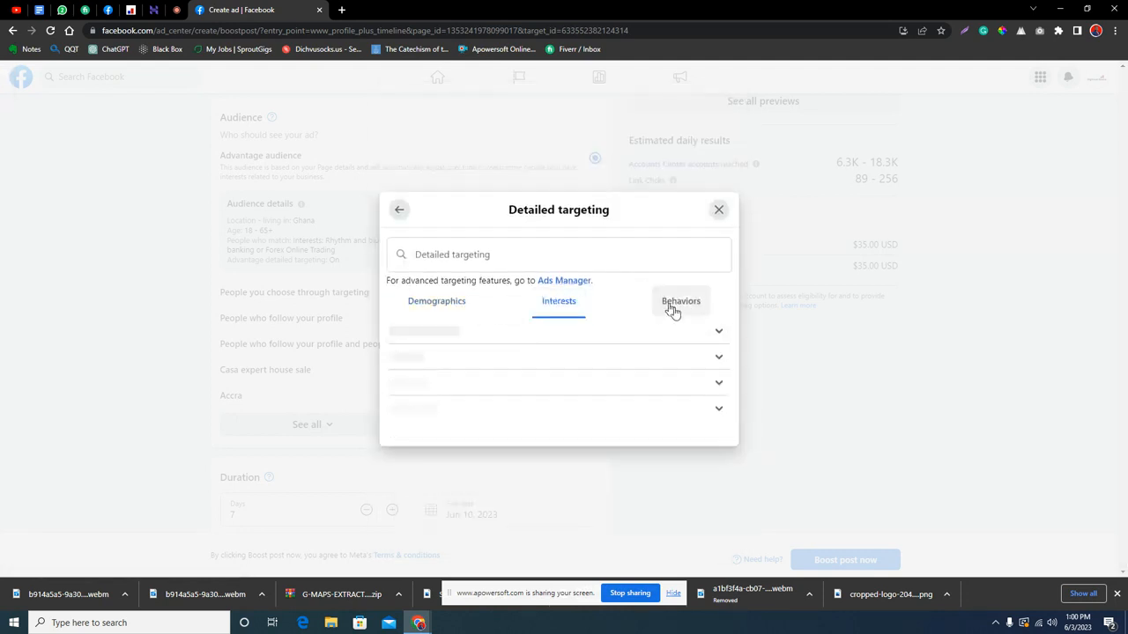
left_click(678, 282)
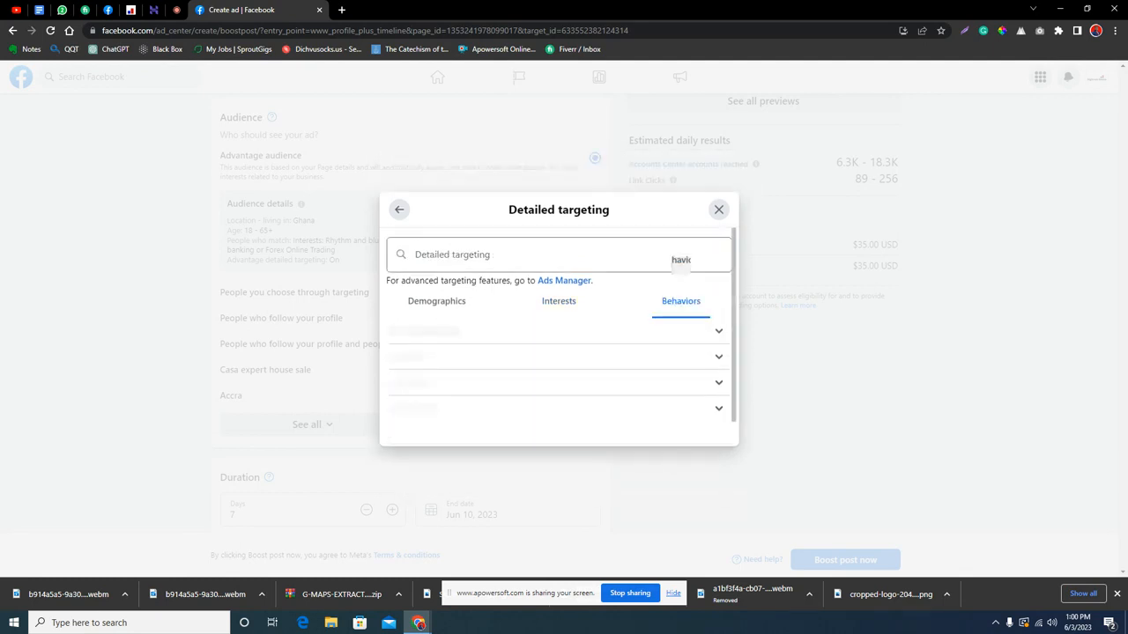
scroll(475, 405, "down", 2)
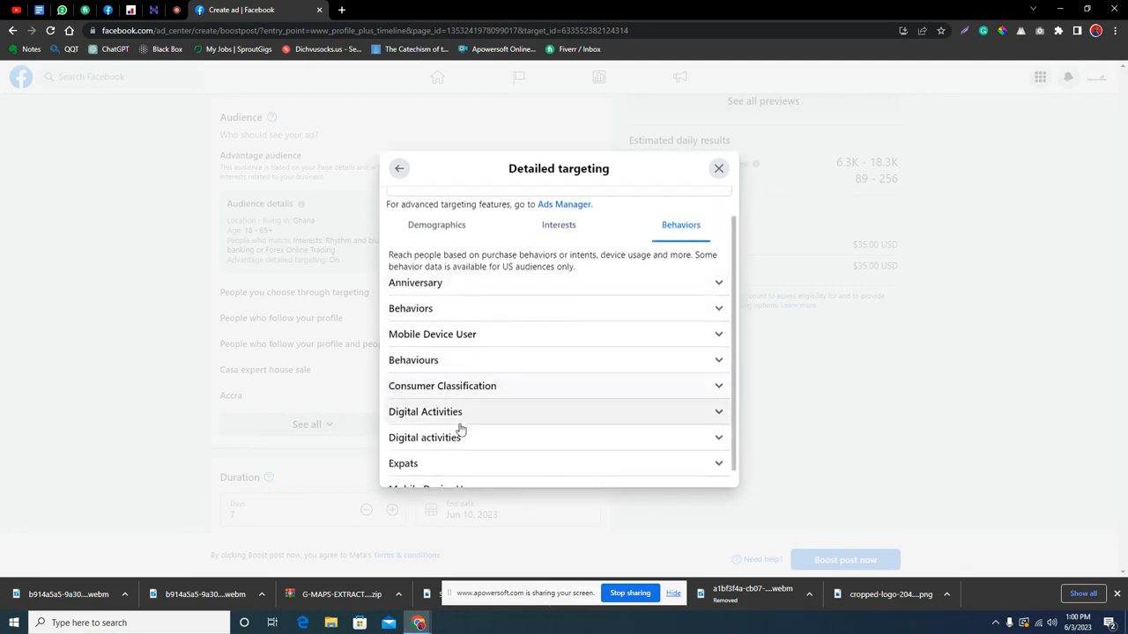
Examine the behavior targeting options under Behaviors, Mobile Device User and Behaviours, including Purchase with offer
left_click(471, 296)
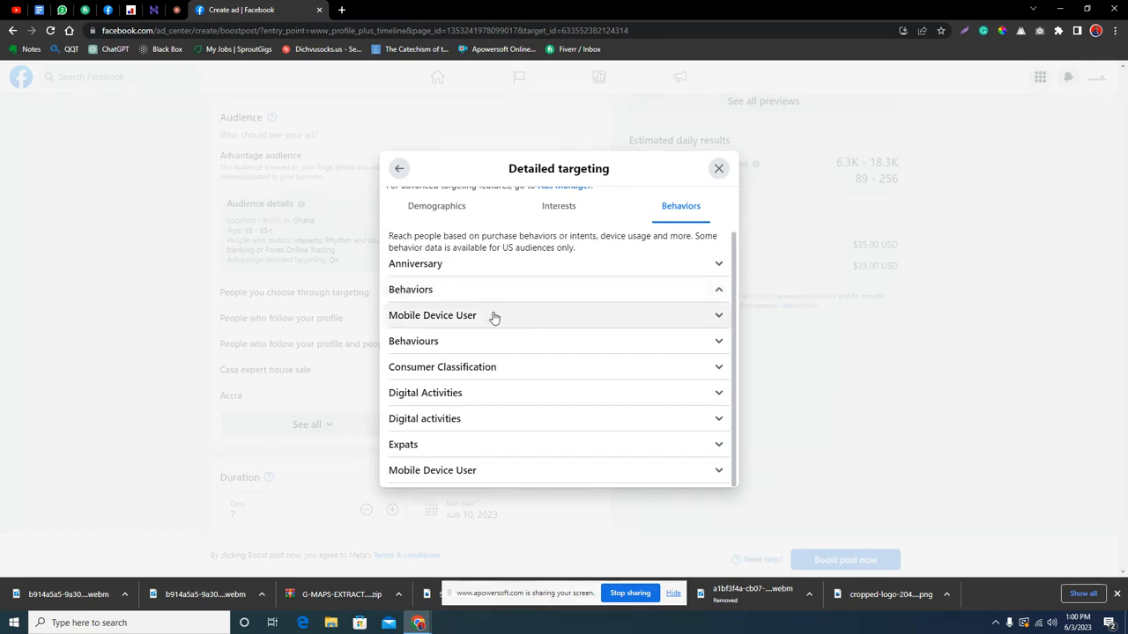
scroll(489, 318, "up", 1)
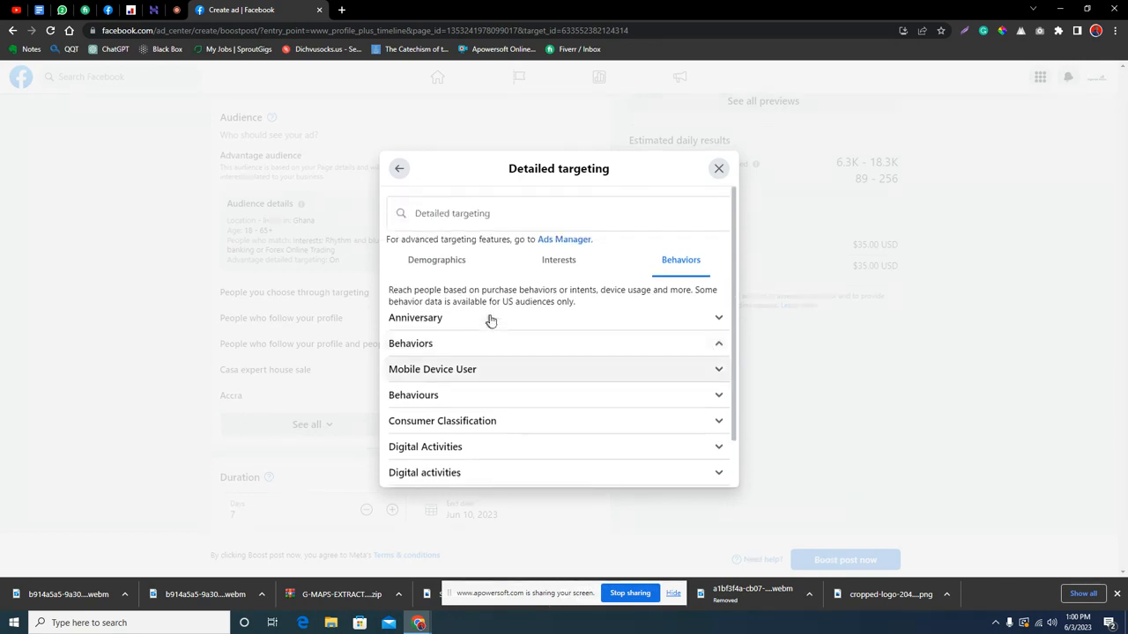
left_click(563, 374)
left_click(718, 346)
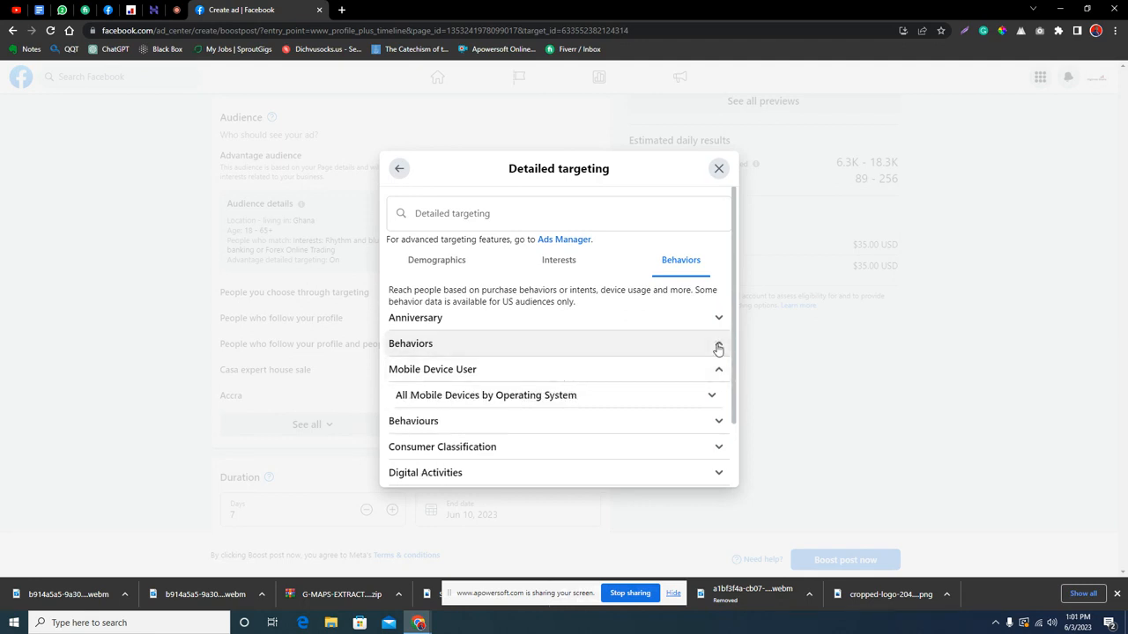
left_click(705, 320)
left_click(699, 326)
scroll(472, 388, "down", 1)
scroll(473, 403, "down", 1)
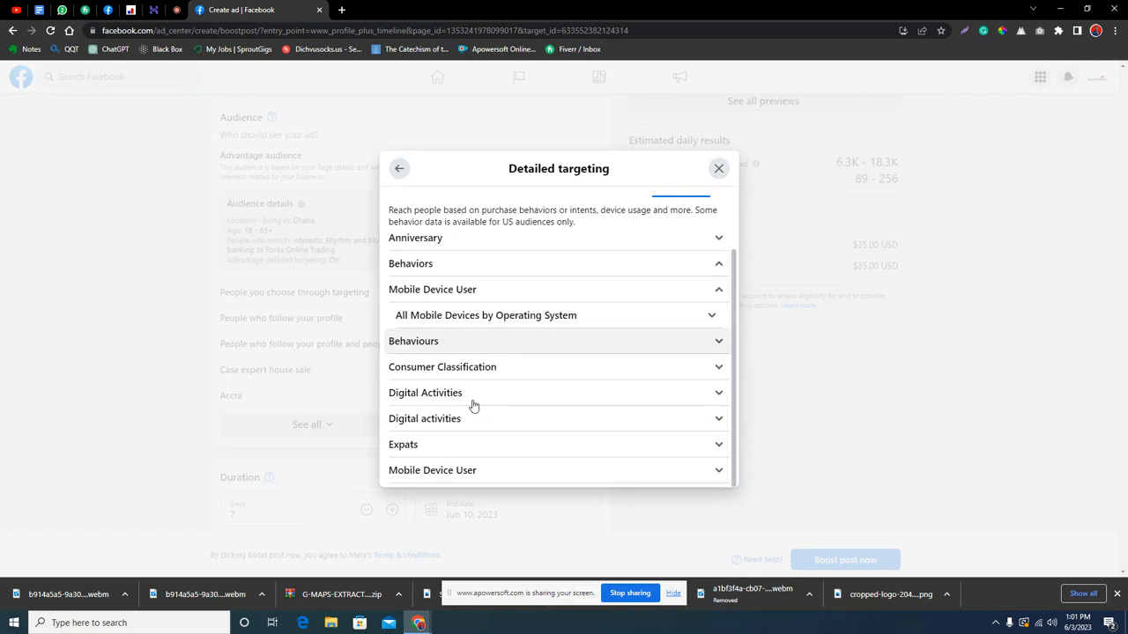
left_click(498, 342)
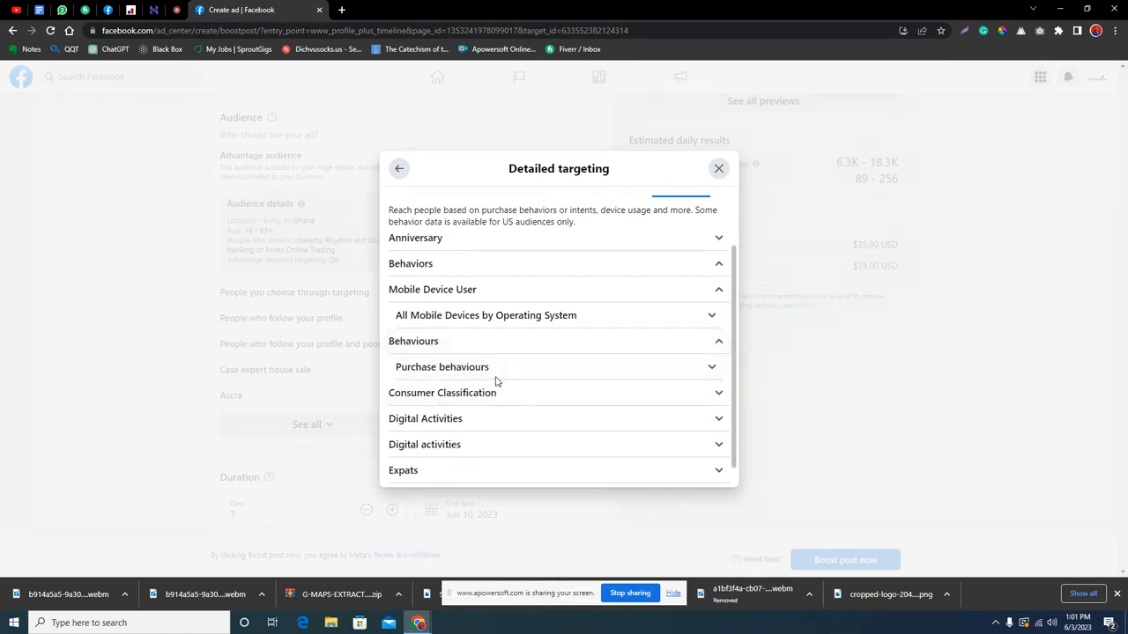
left_click(499, 370)
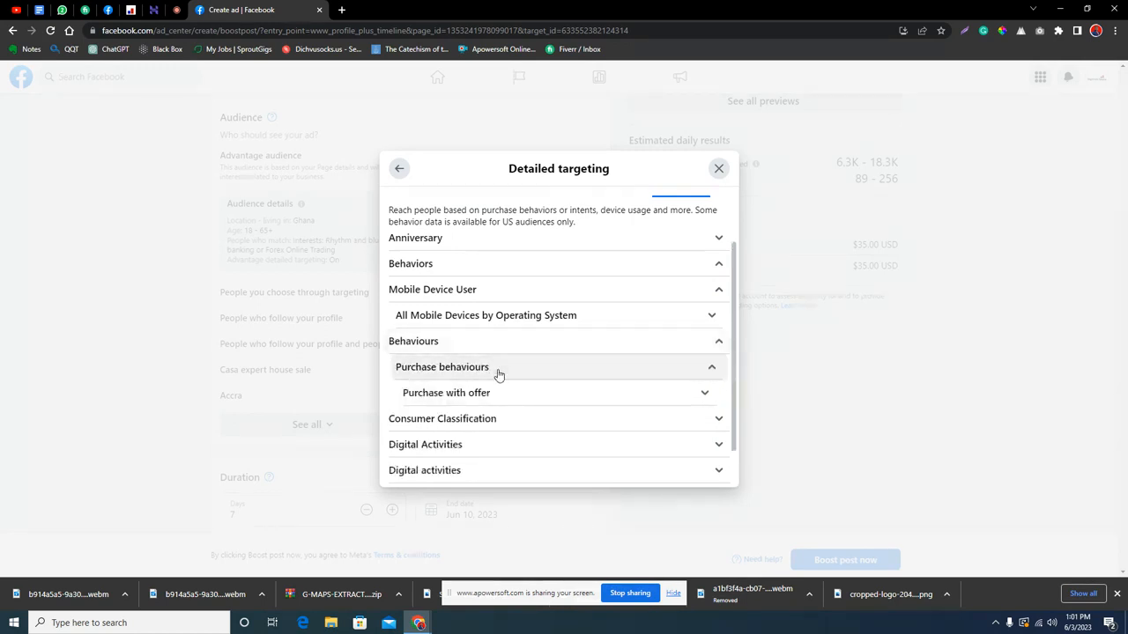
left_click(497, 393)
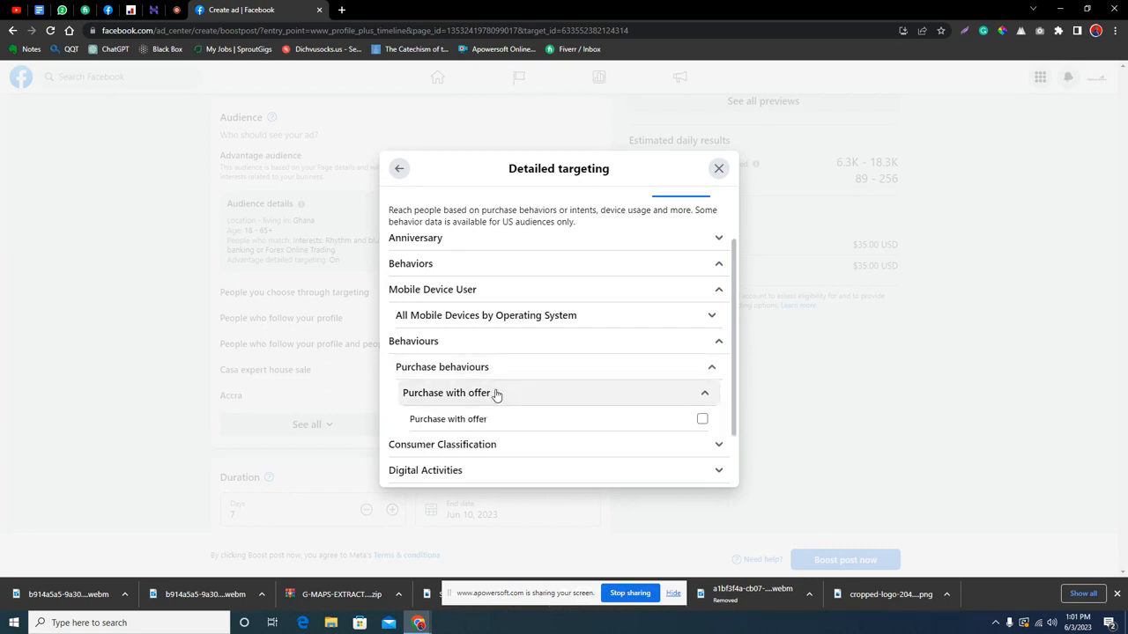
left_click(498, 345)
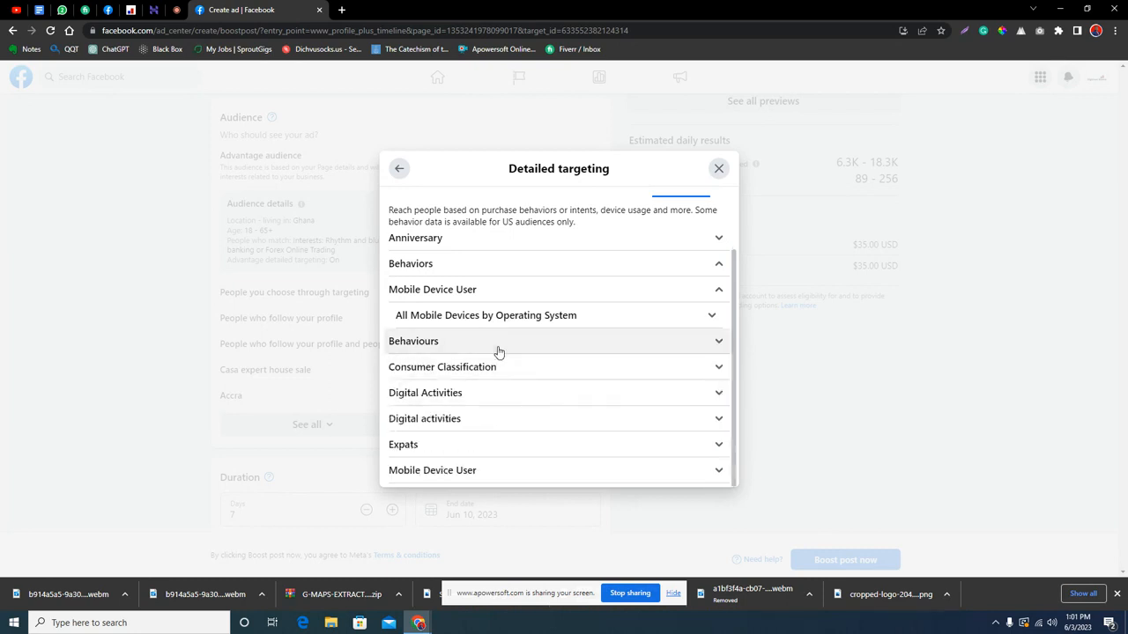
scroll(581, 361, "up", 2)
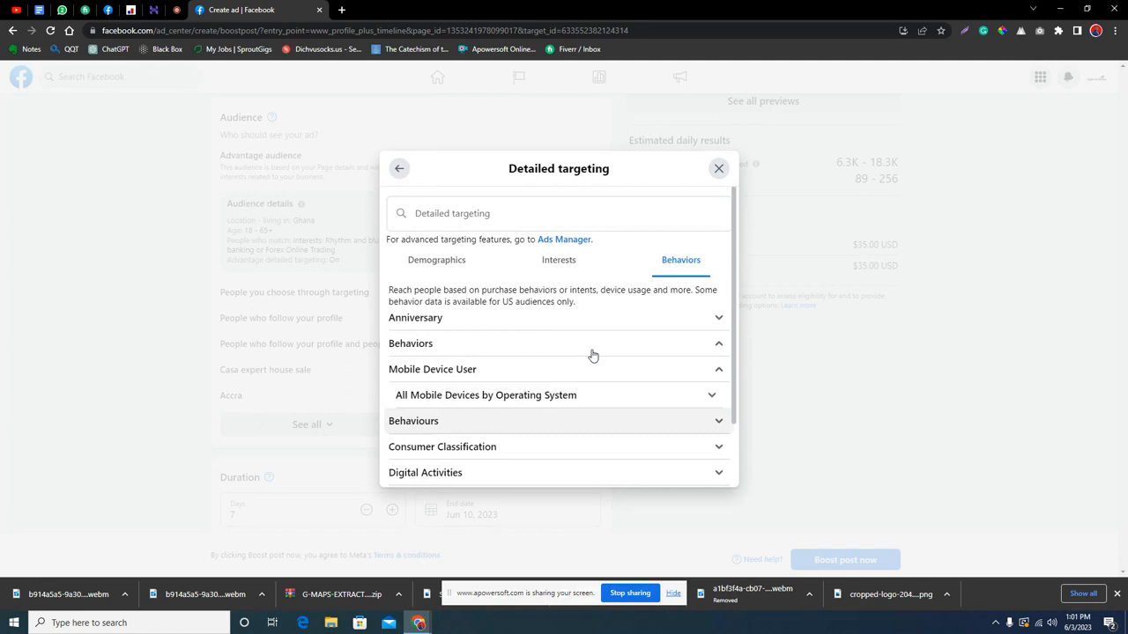
Look over the main interest categories available for detailed targeting
left_click(559, 263)
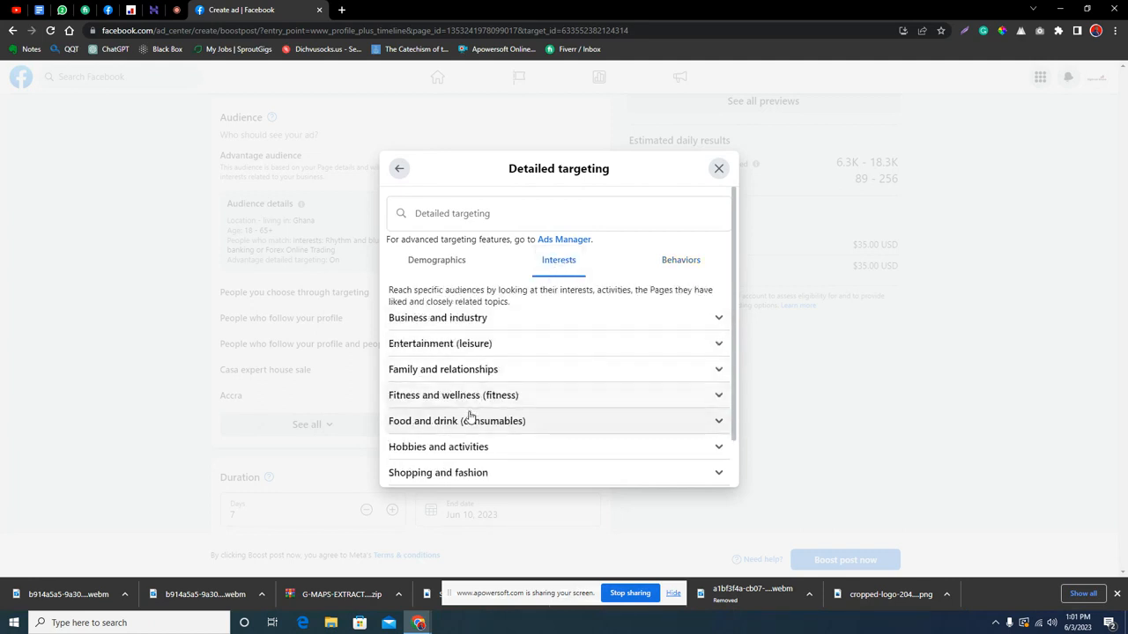
scroll(458, 410, "down", 1)
scroll(465, 418, "up", 1)
Examine the Work demographics for detailed targeting, covering the industries list and the employer and job title options
left_click(431, 264)
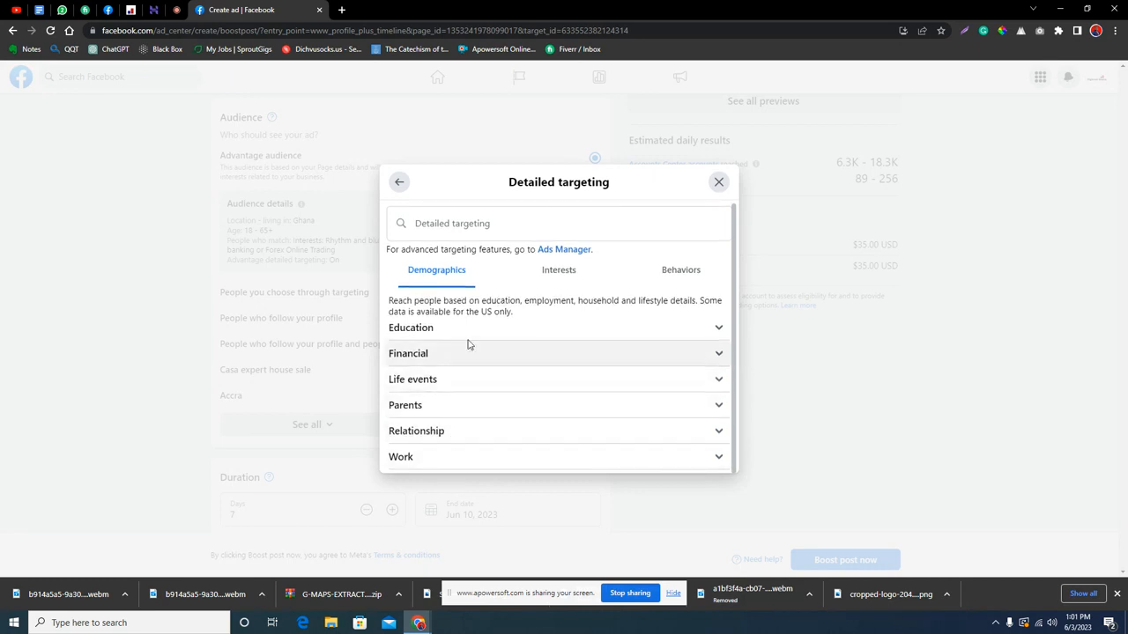
left_click(495, 455)
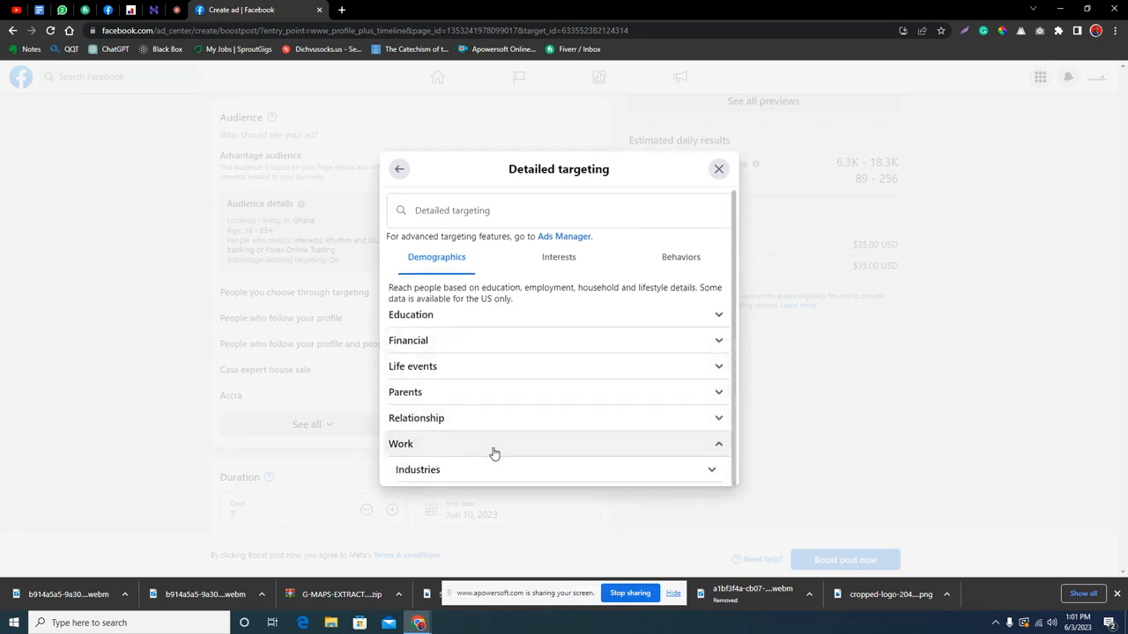
scroll(514, 437, "down", 1)
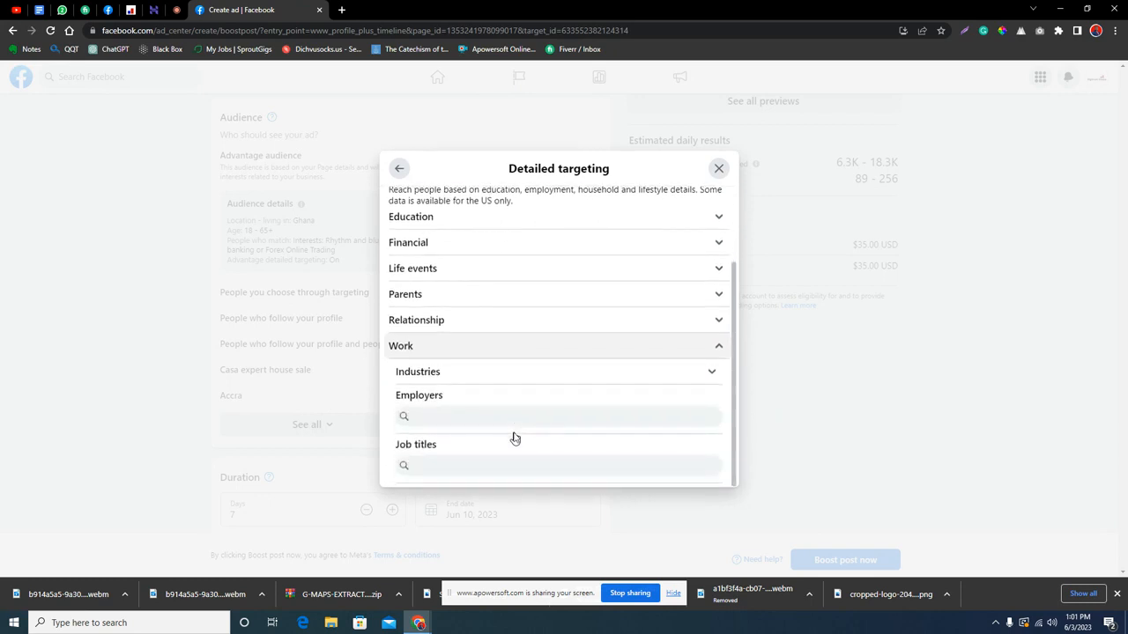
left_click(424, 382)
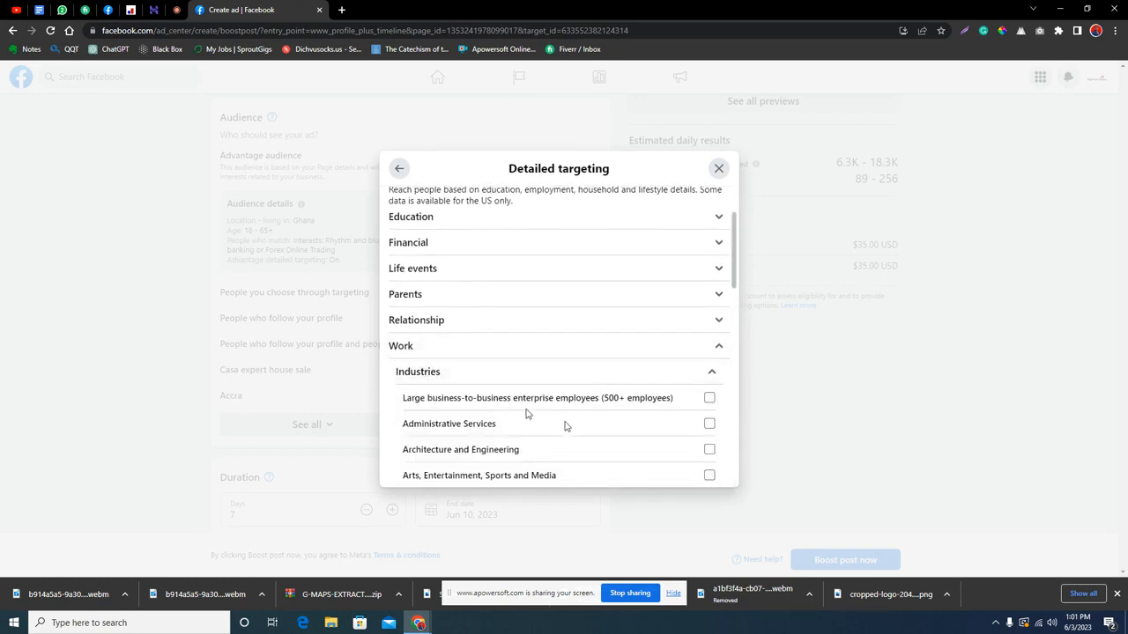
scroll(565, 426, "down", 1)
scroll(565, 425, "down", 9)
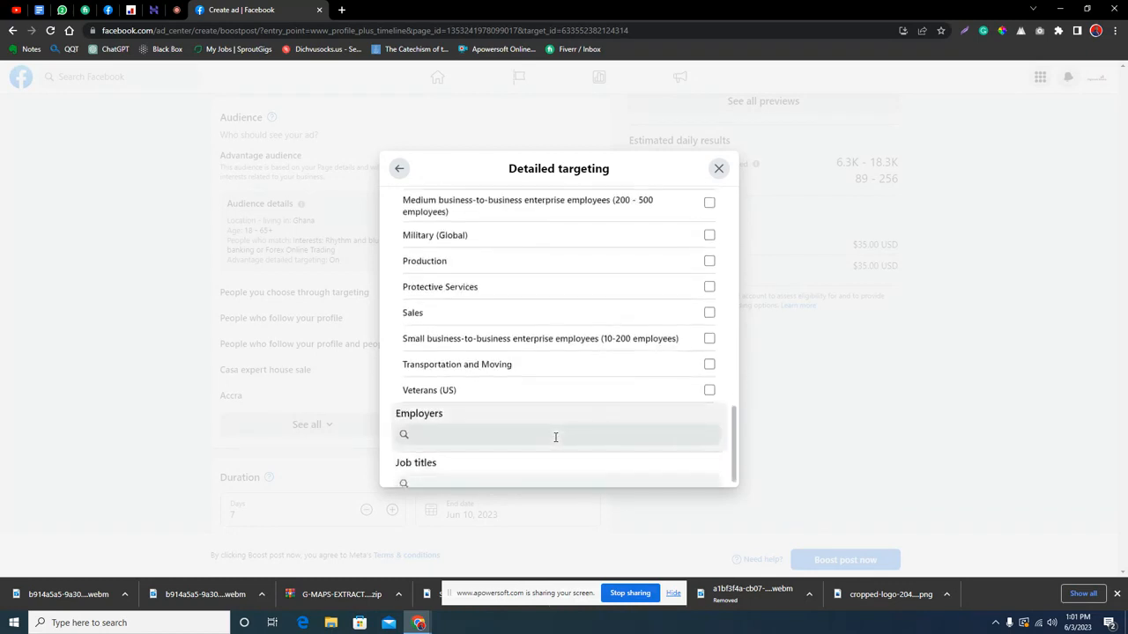
scroll(555, 437, "up", 10)
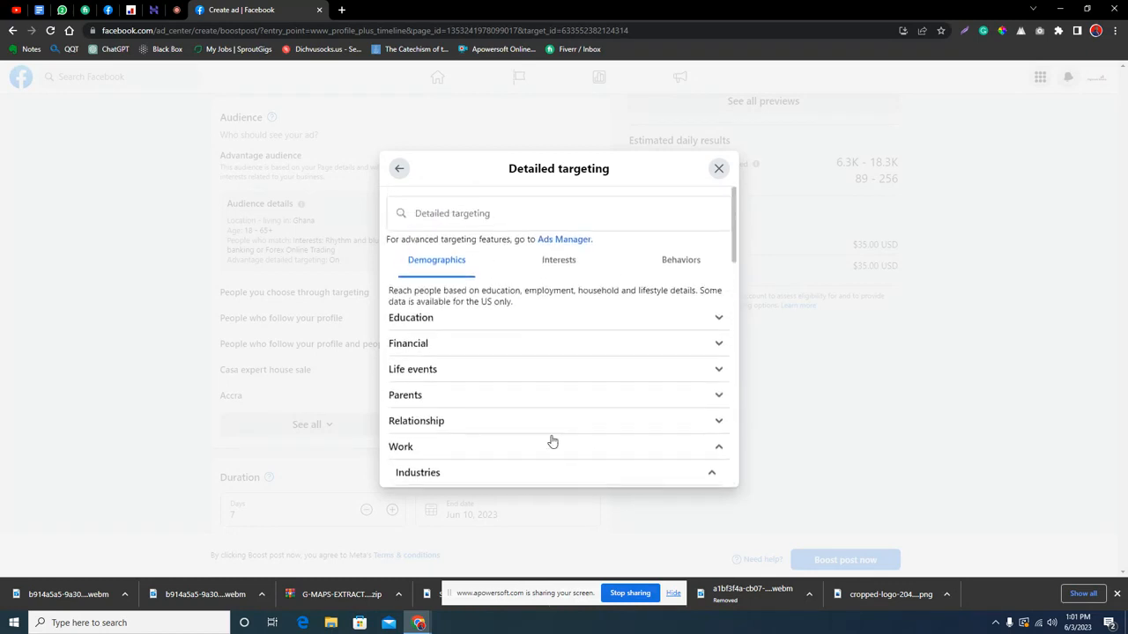
scroll(555, 443, "down", 10)
left_click(493, 464)
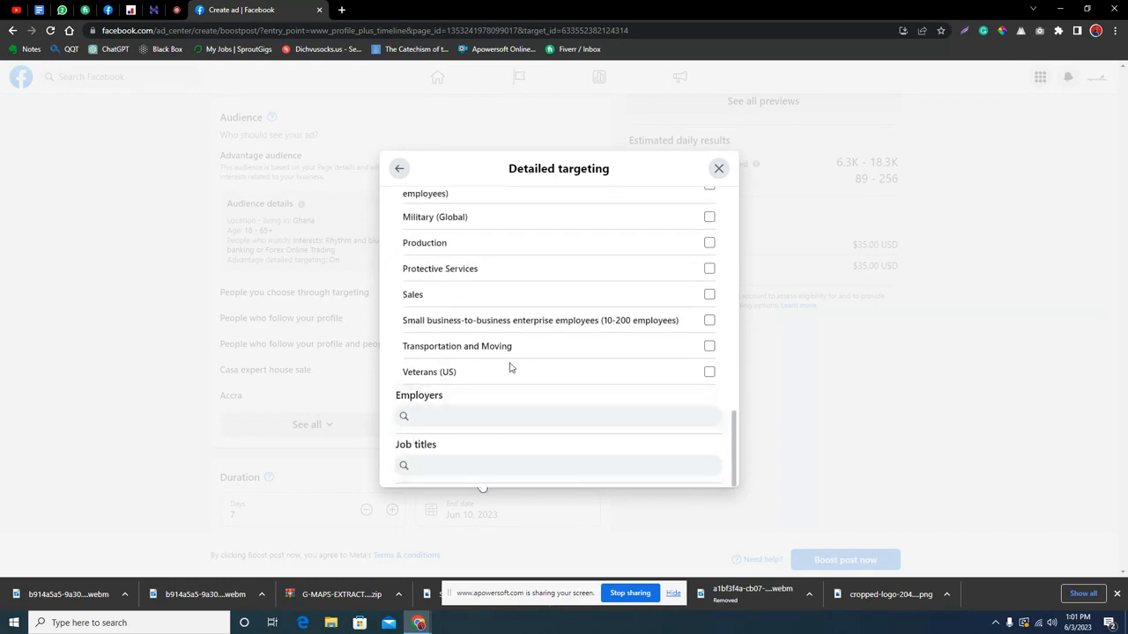
Leave the detailed targeting list without adding interests, review the audience settings and save the "web training" audience
scroll(507, 370, "up", 10)
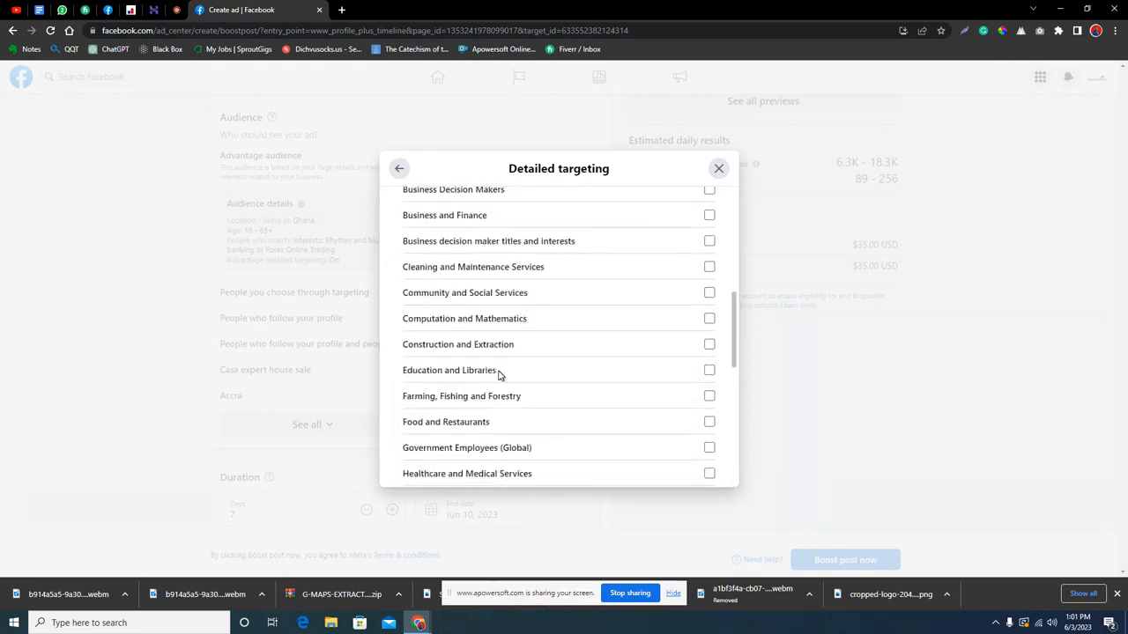
left_click(403, 168)
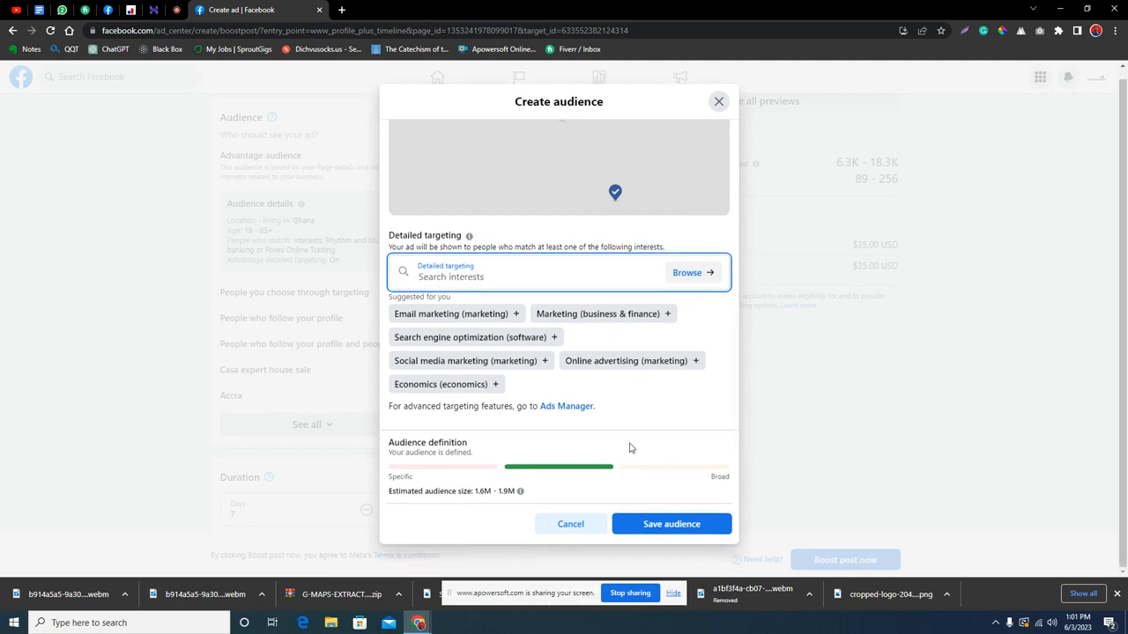
scroll(631, 448, "up", 5)
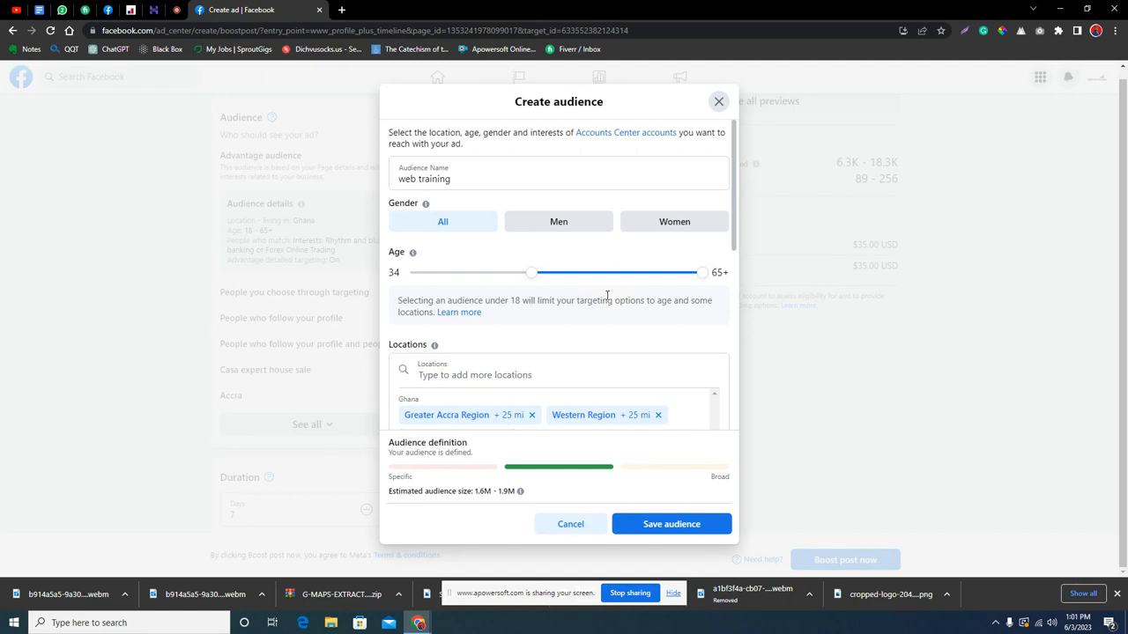
scroll(589, 368, "down", 3)
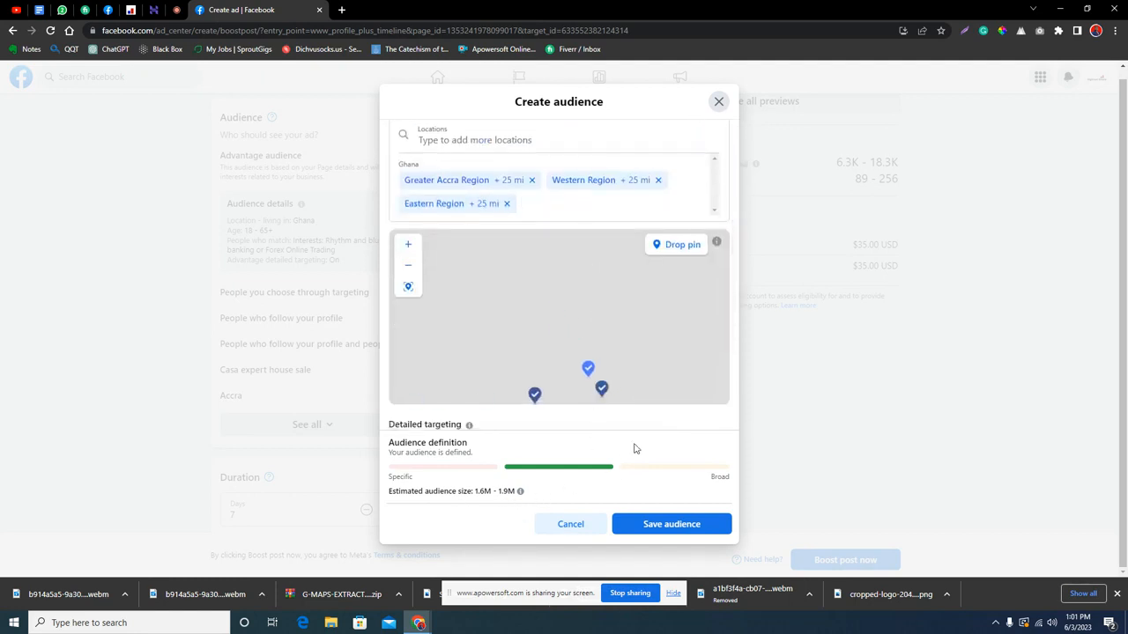
left_click(687, 524)
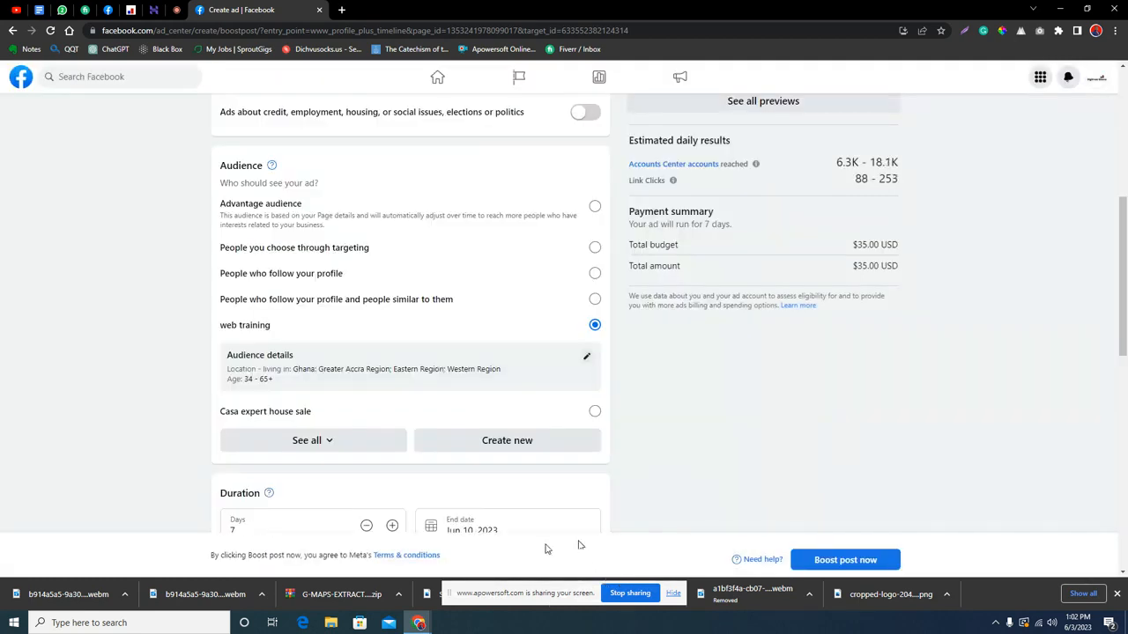
Turn off the Meta Pixel for the boosted post
scroll(501, 397, "down", 3)
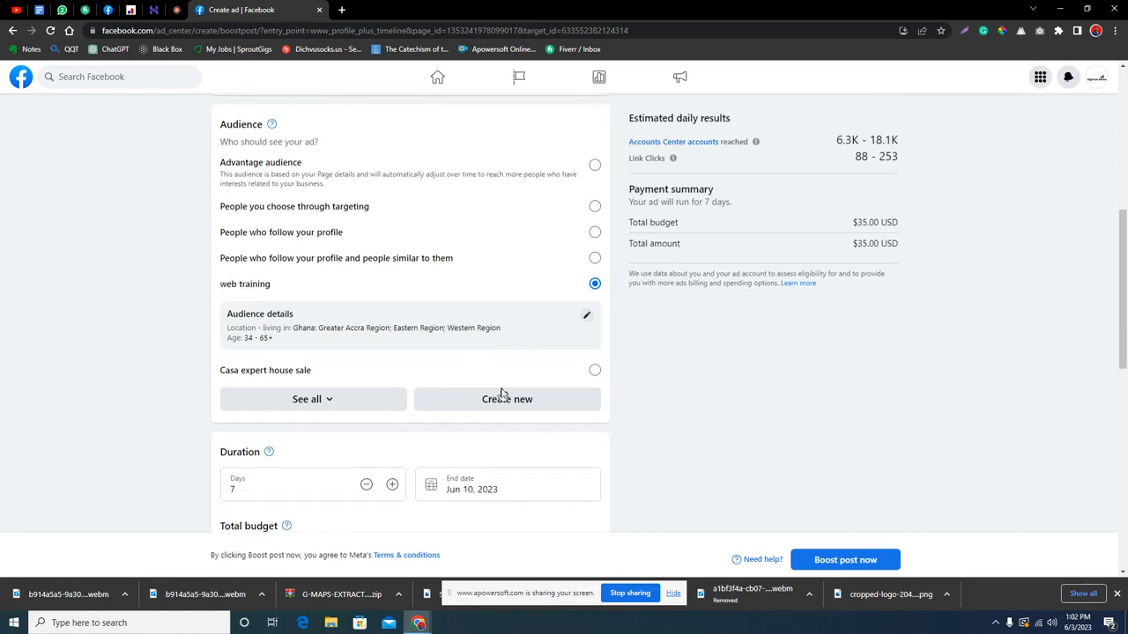
scroll(383, 351, "down", 3)
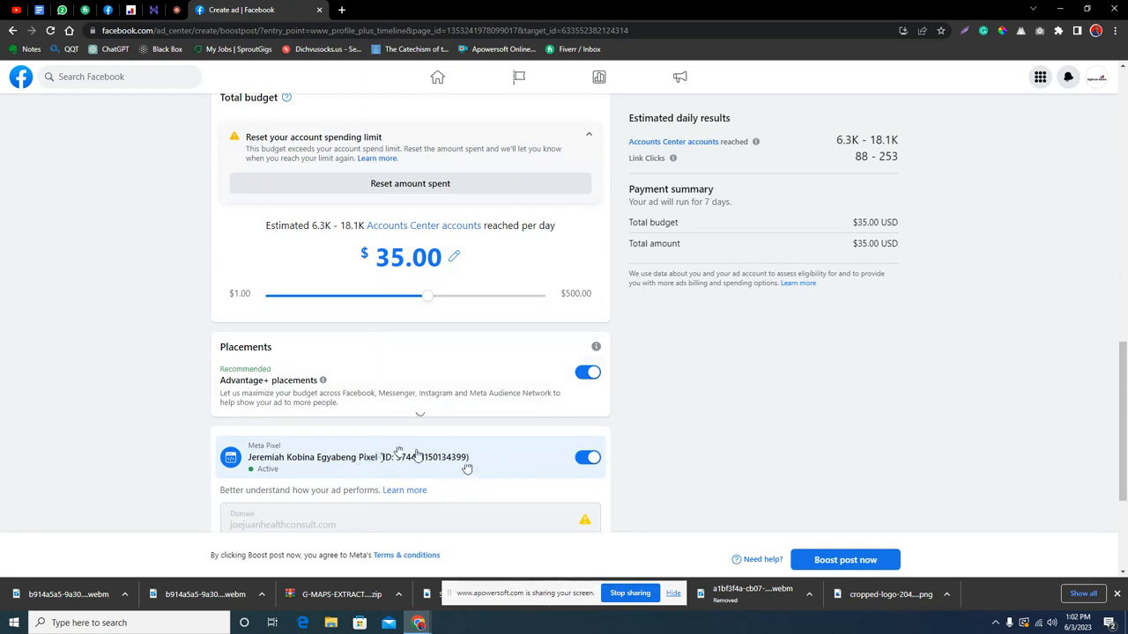
left_click(585, 458)
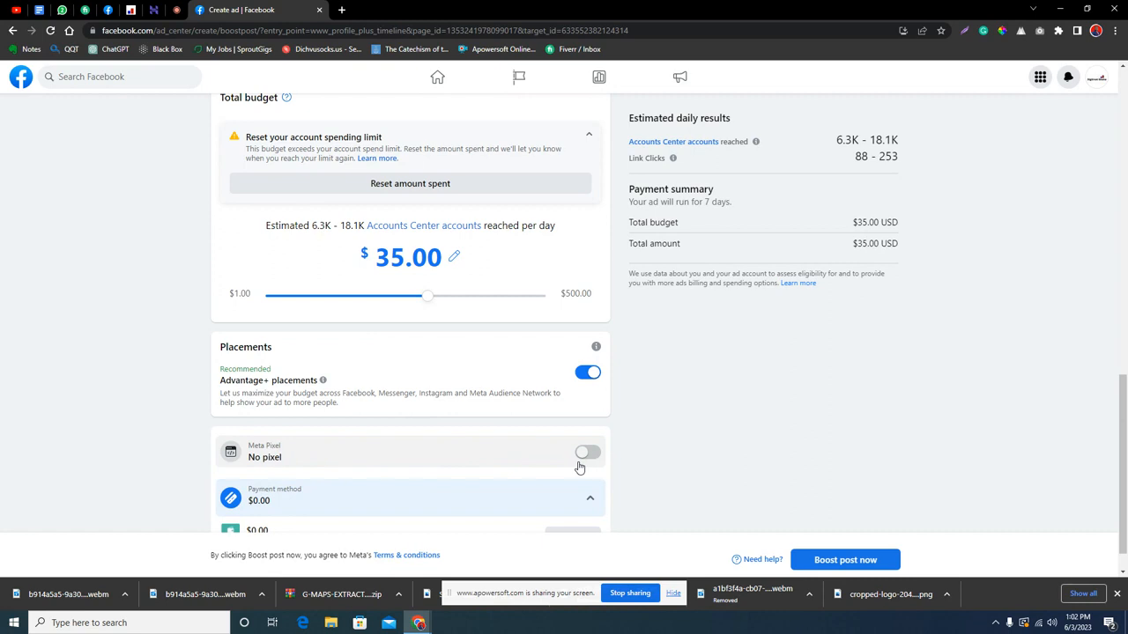
Review the ad settings, submit the boost to view the Add funds payment options, and close them without paying
scroll(577, 465, "up", 2)
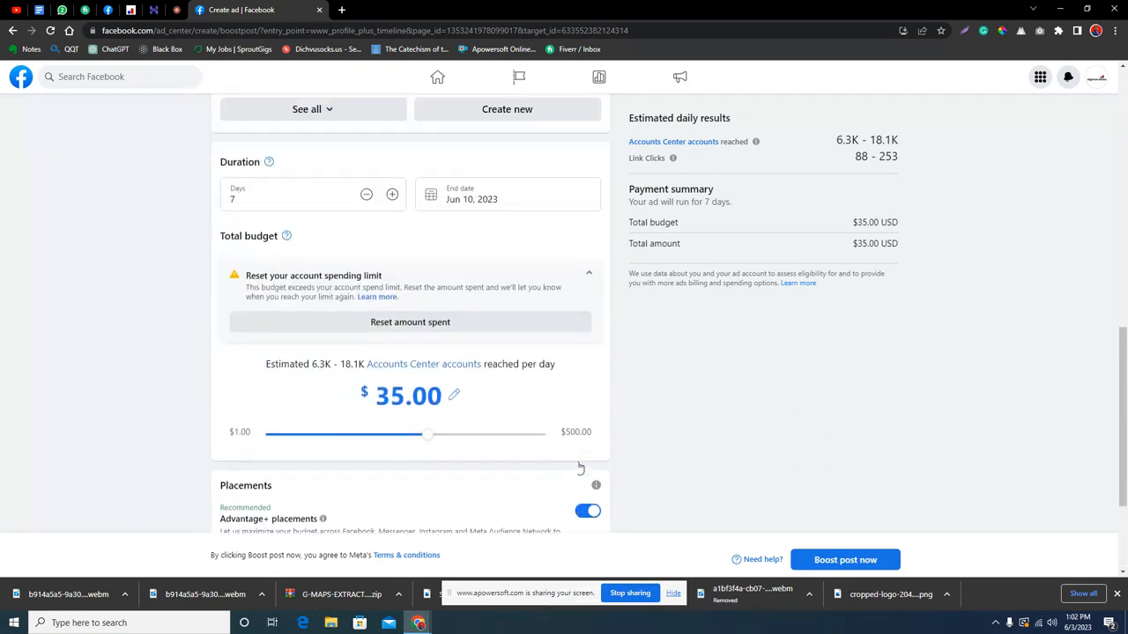
scroll(577, 465, "up", 7)
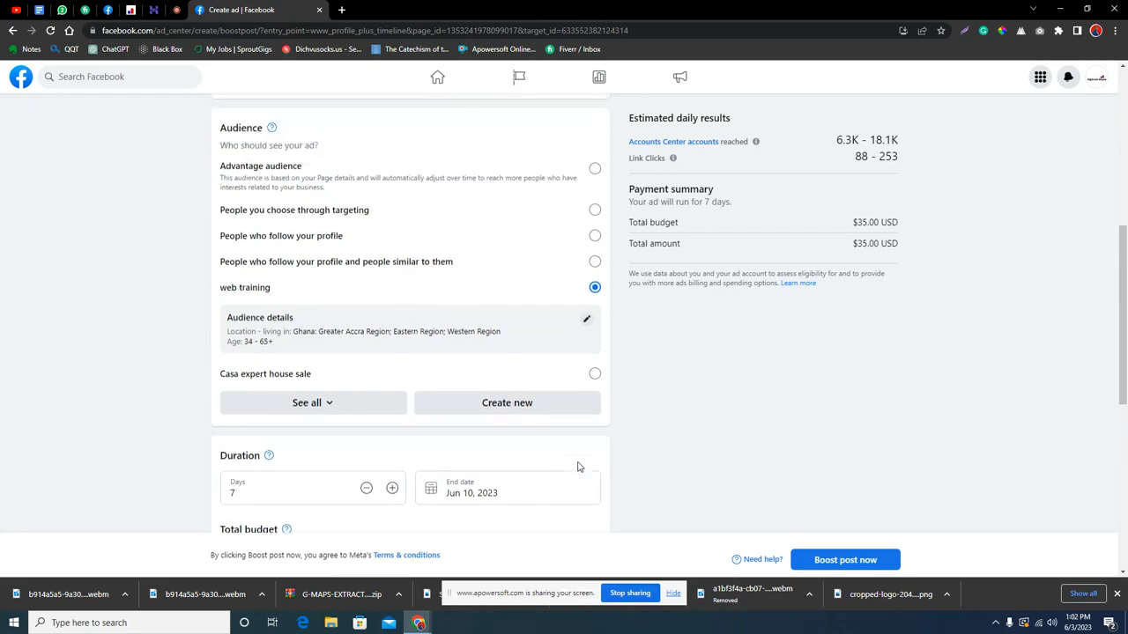
scroll(578, 465, "up", 2)
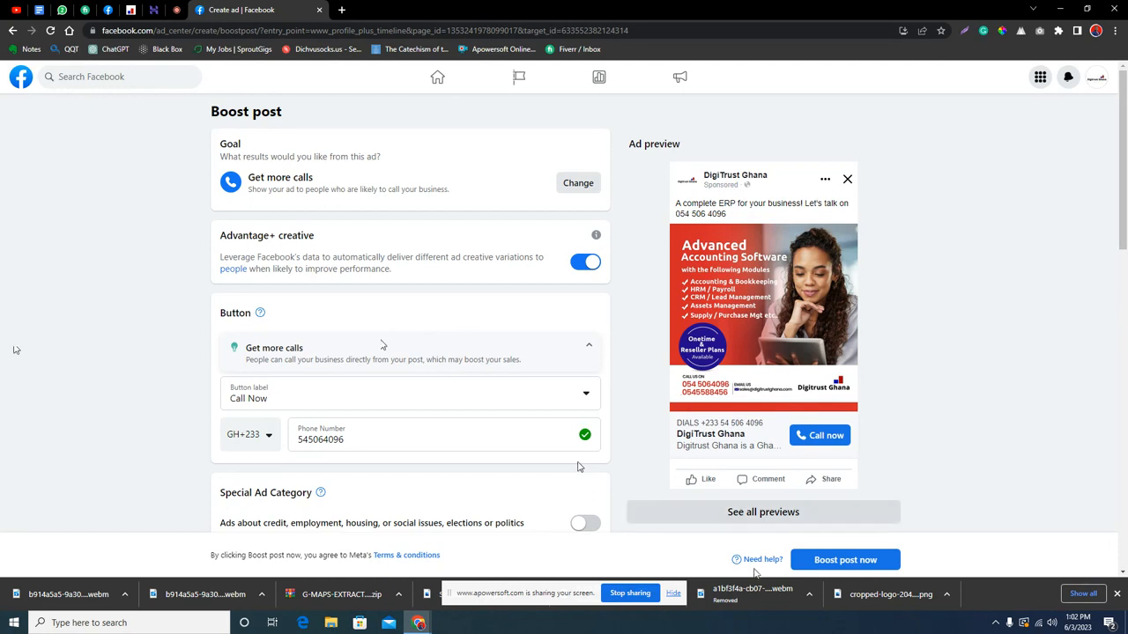
left_click(851, 560)
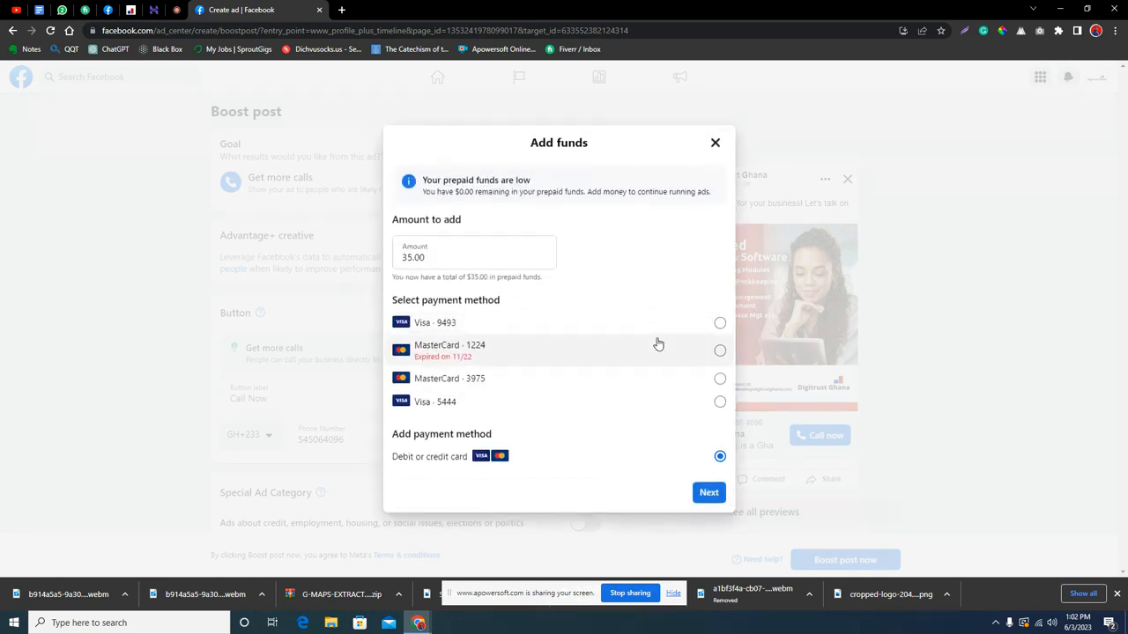
left_click(716, 144)
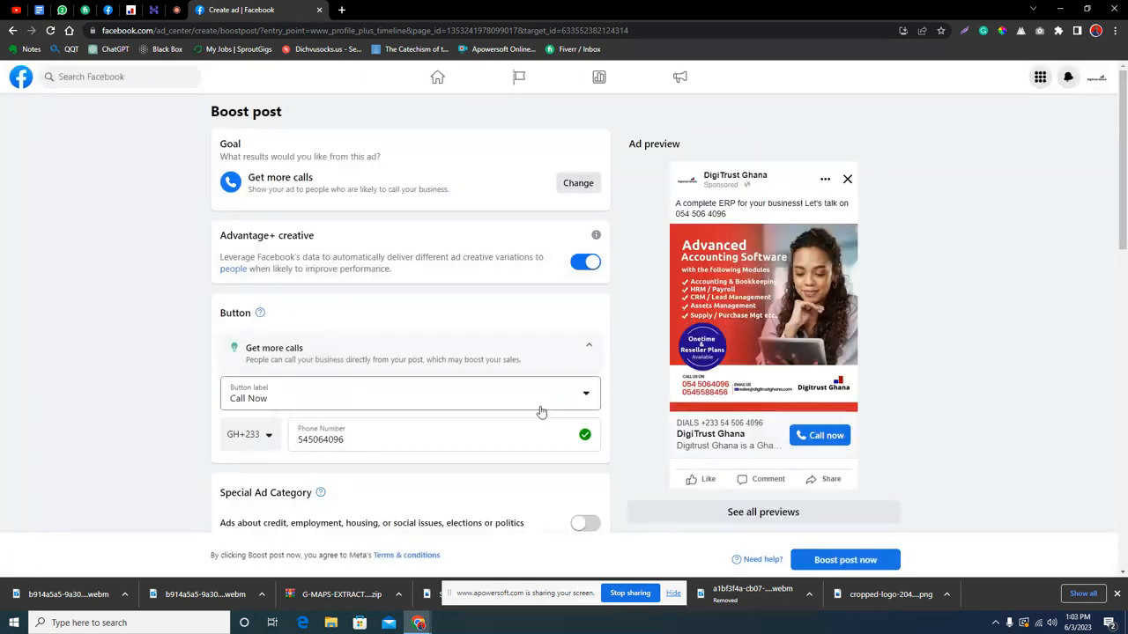
right_click(752, 306)
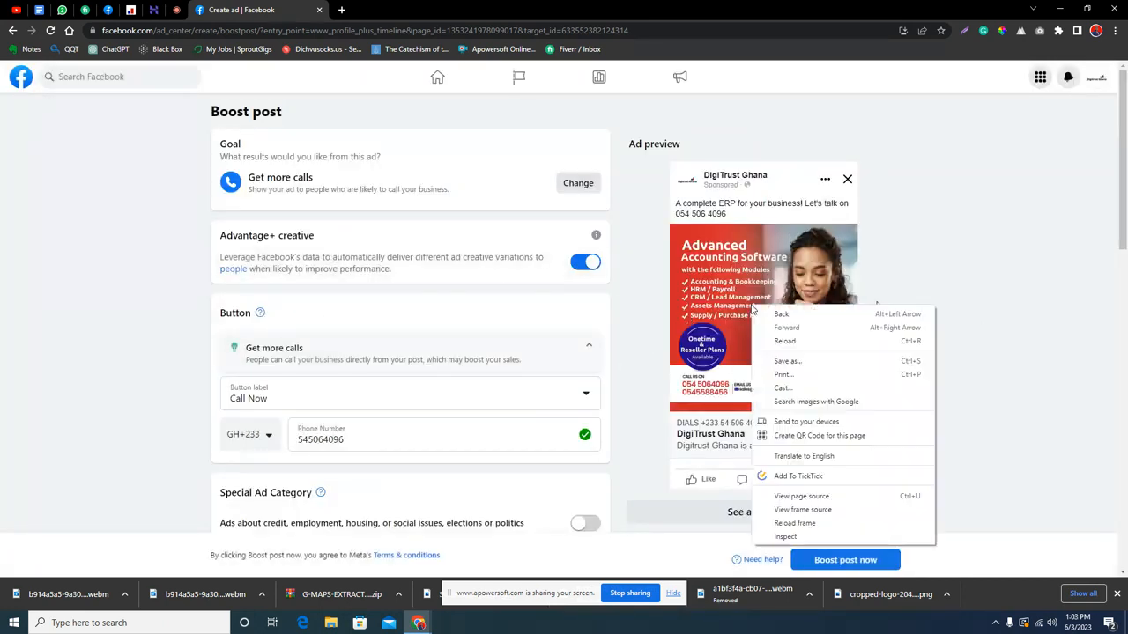
left_click(940, 239)
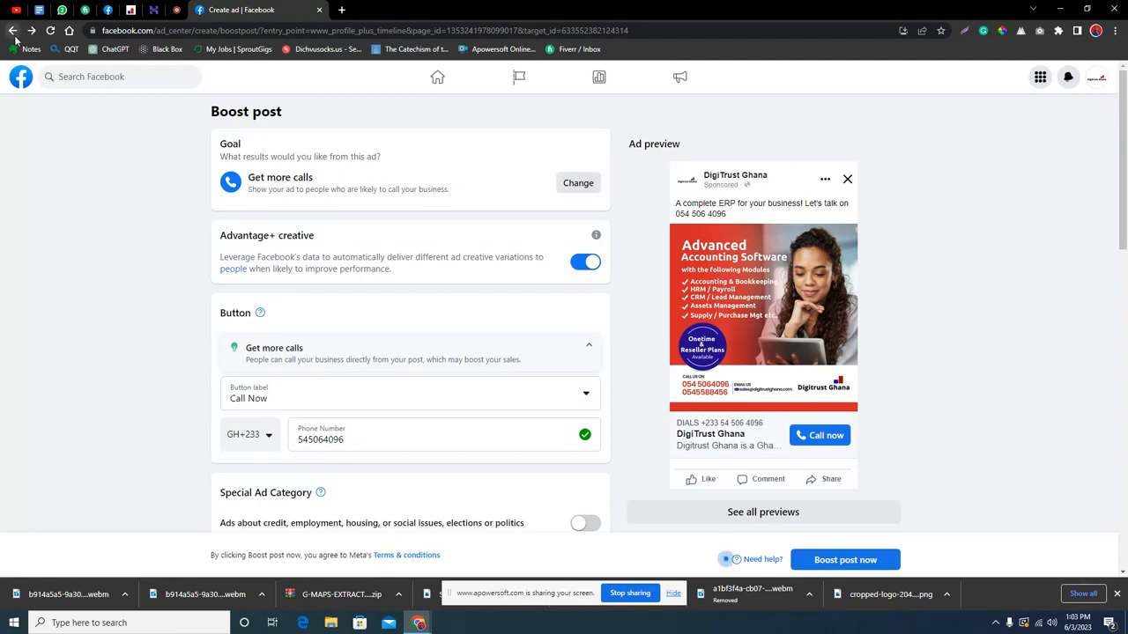
scroll(597, 314, "down", 10)
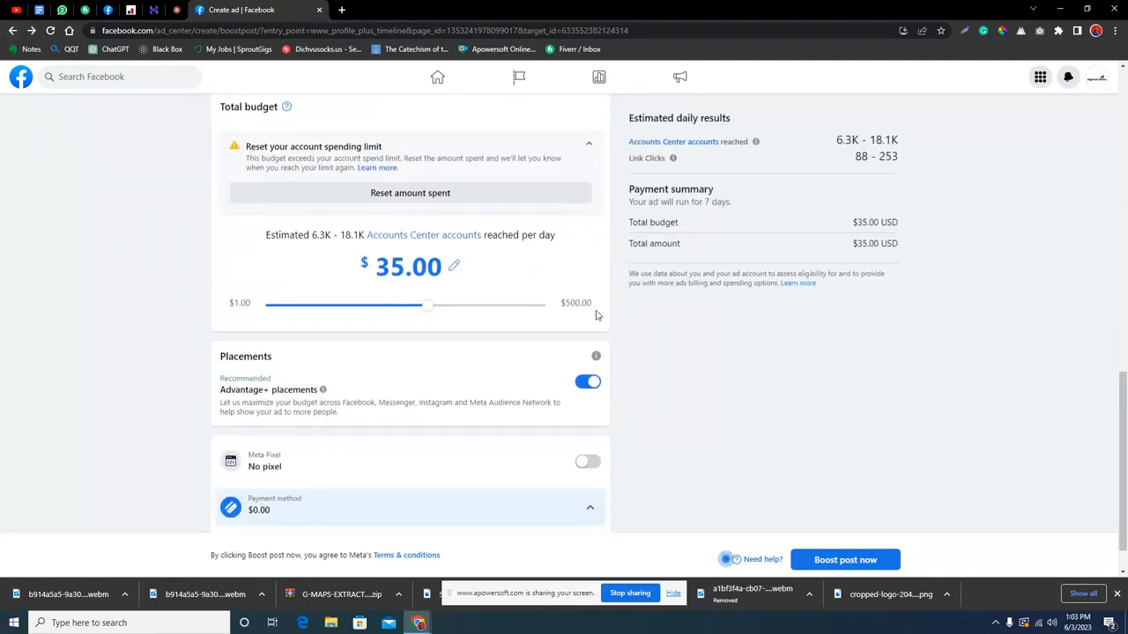
scroll(596, 315, "up", 15)
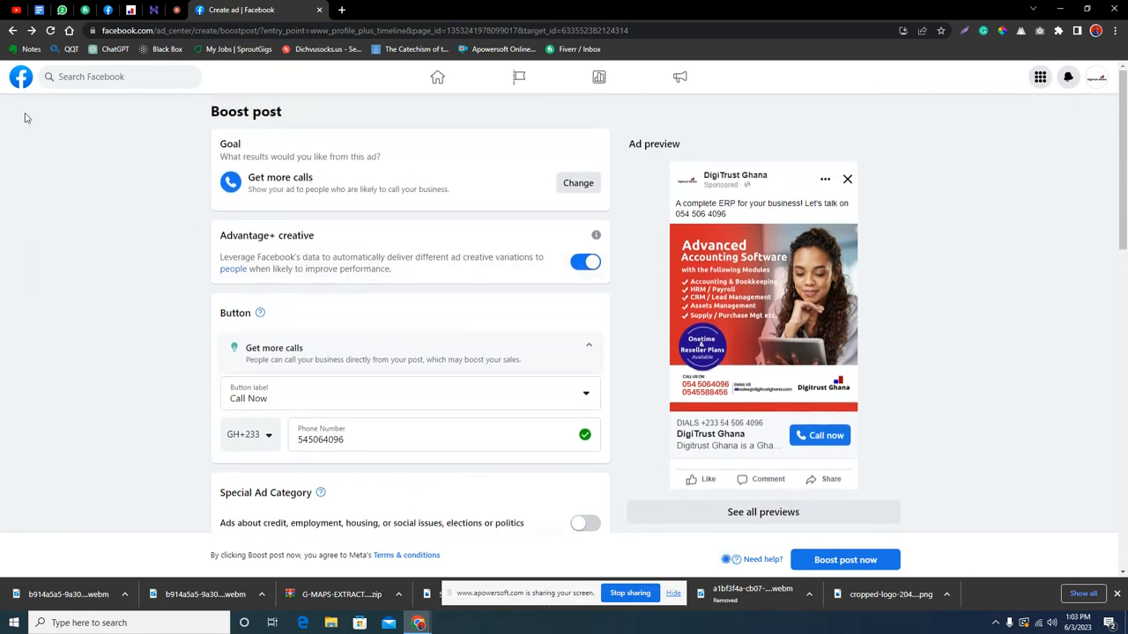
Leave the boost editor without saving and open the DigiTrust Ghana page from the home feed
left_click(27, 83)
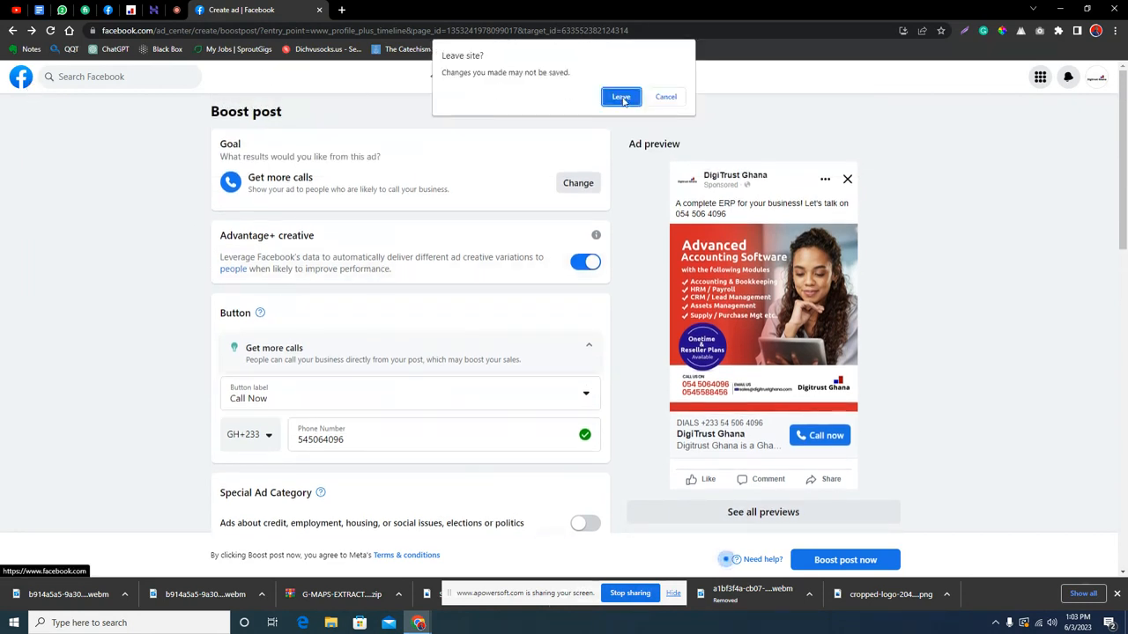
left_click(621, 97)
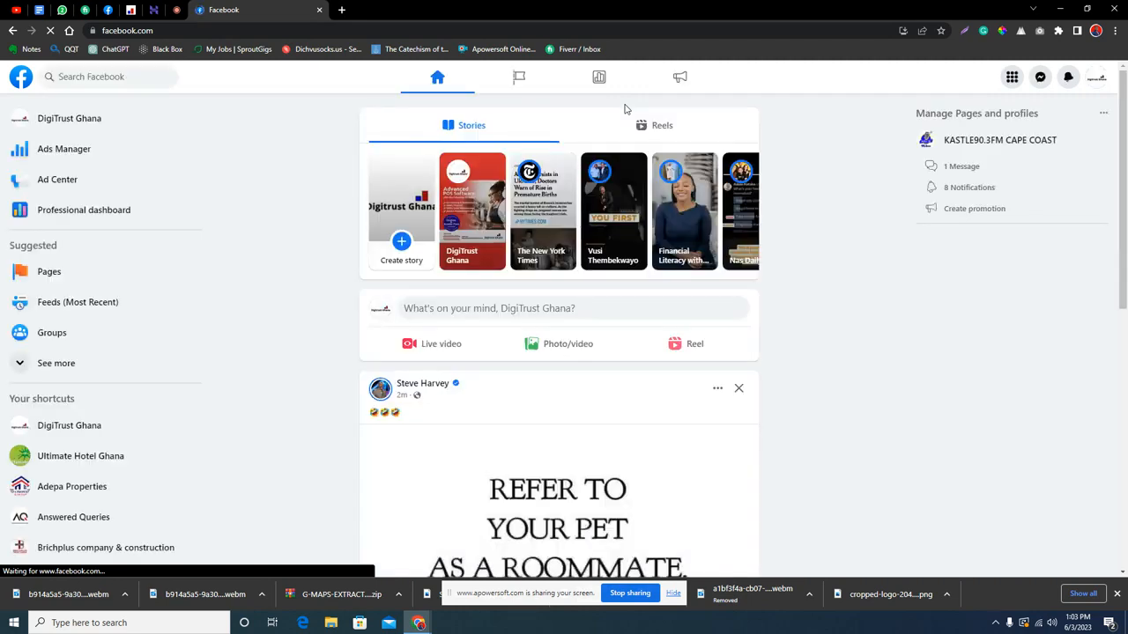
scroll(518, 408, "down", 1)
scroll(518, 408, "down", 1)
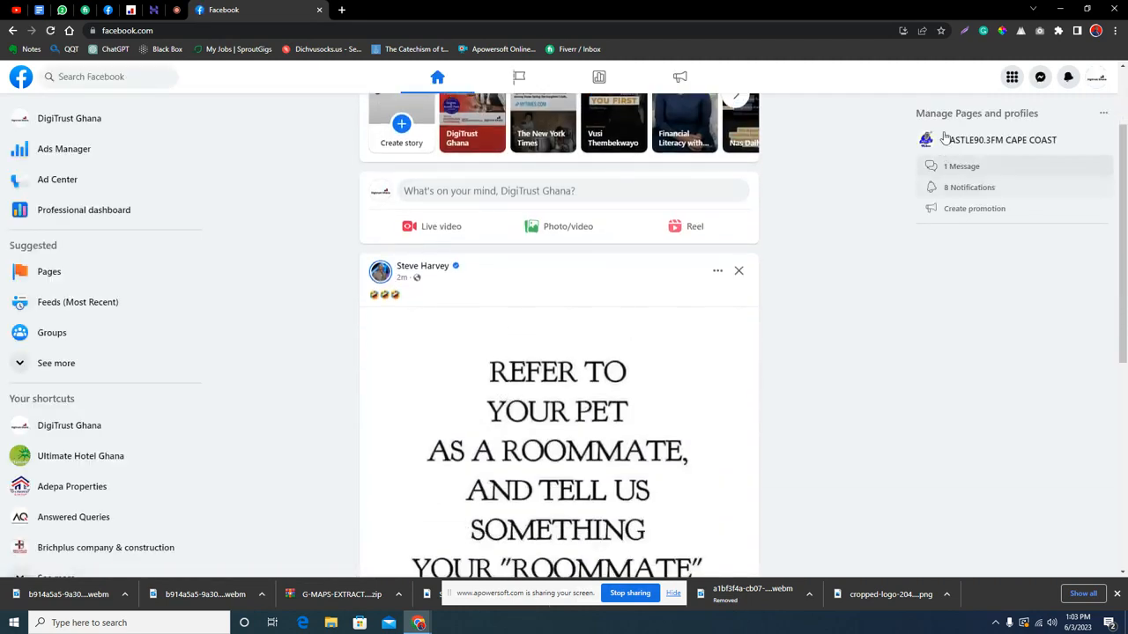
left_click(50, 435)
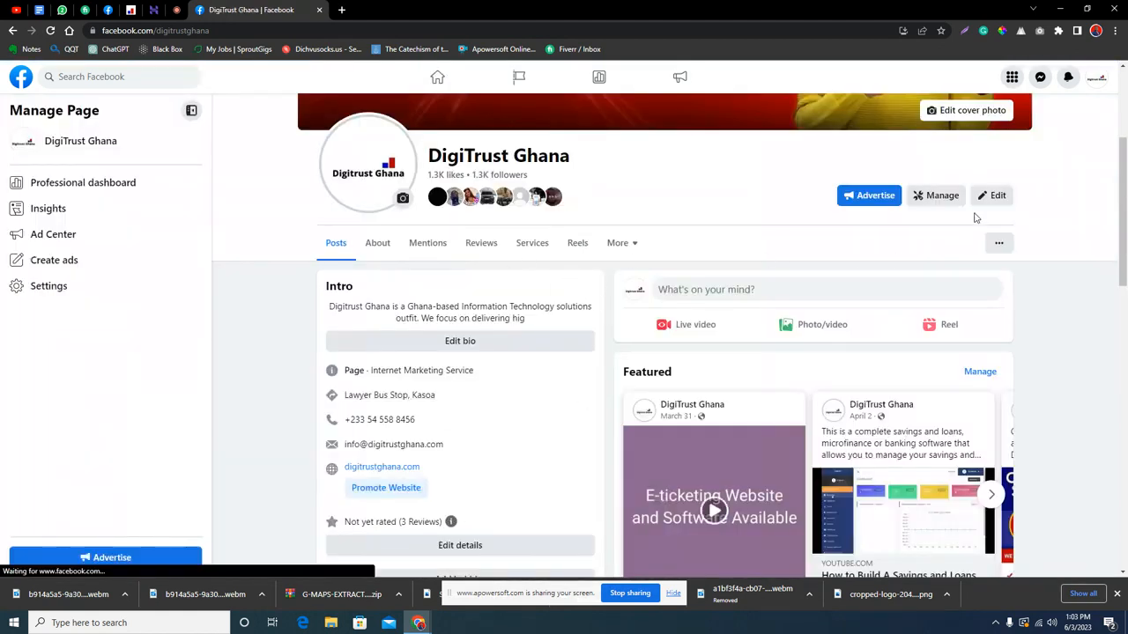
Open the page's professional dashboard and show the full list of its recent content
left_click(931, 206)
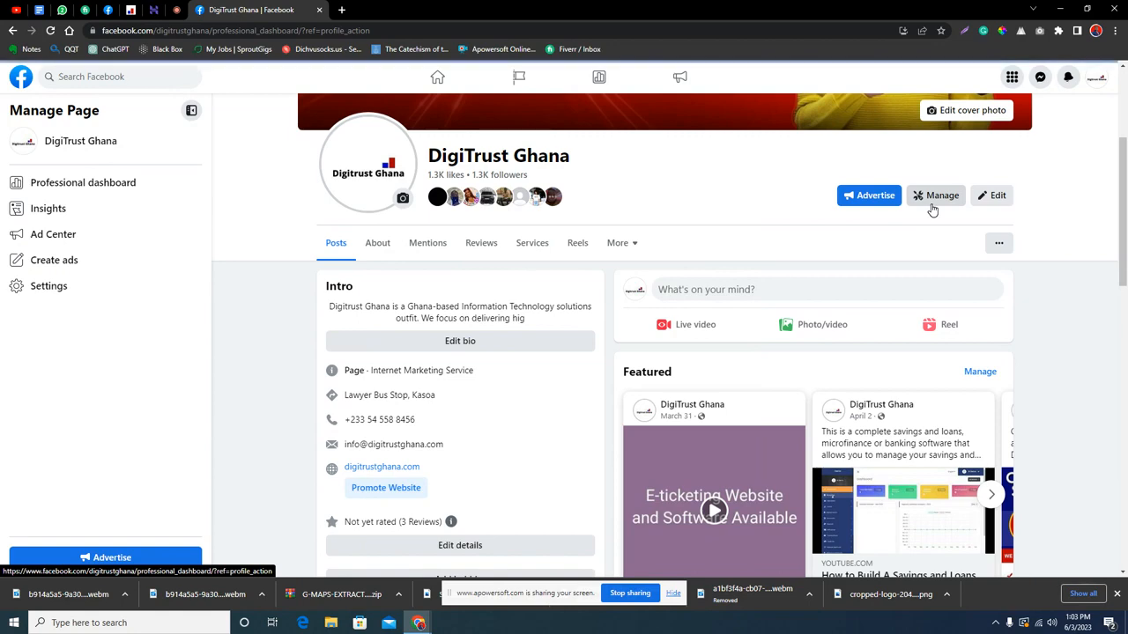
scroll(457, 375, "down", 3)
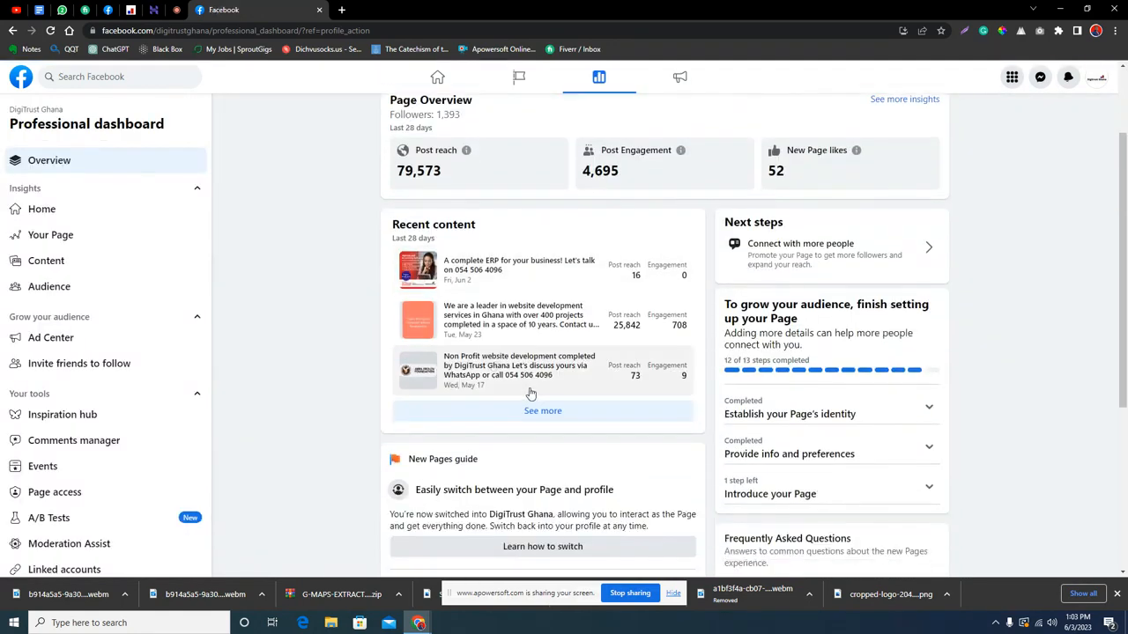
left_click(538, 407)
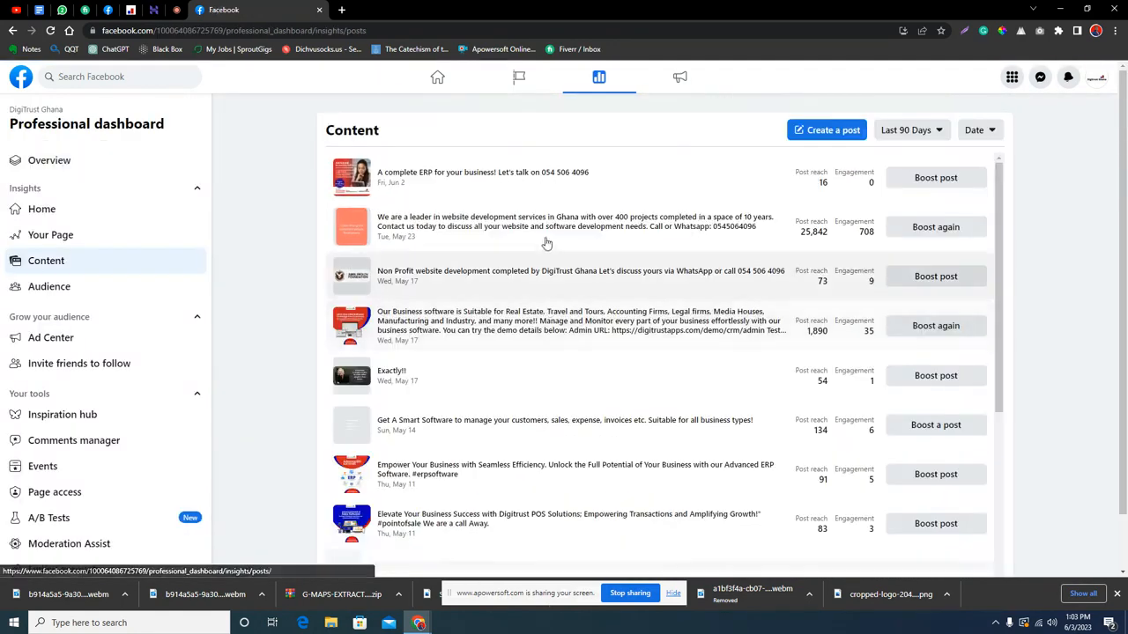
Look through the post insights of the May 23 website development post, then close them
left_click(651, 235)
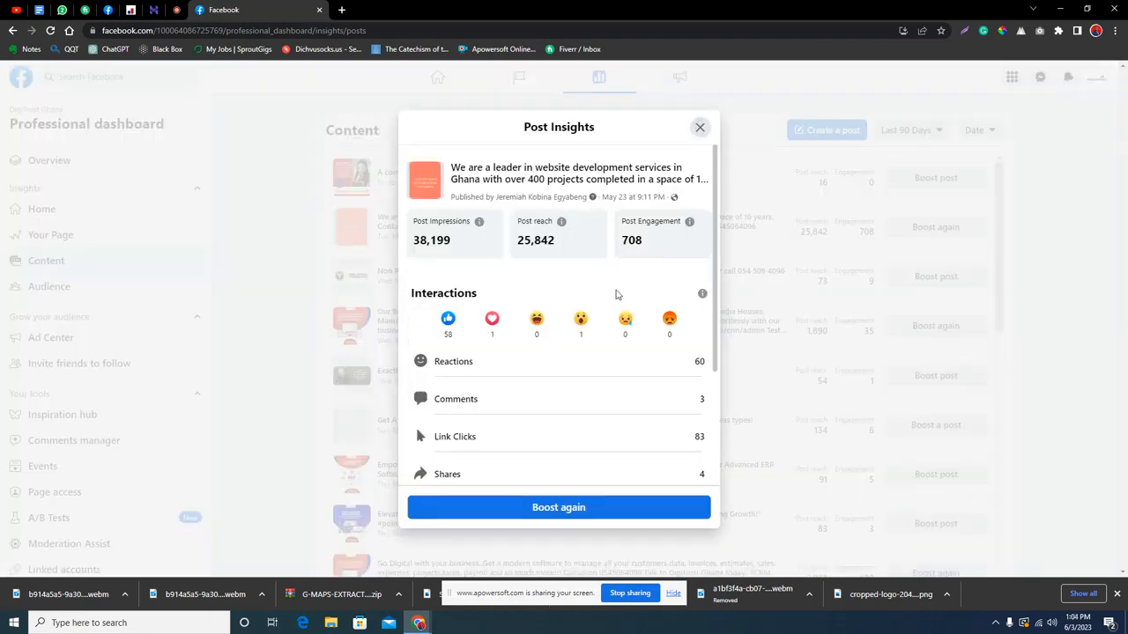
scroll(625, 249, "down", 2)
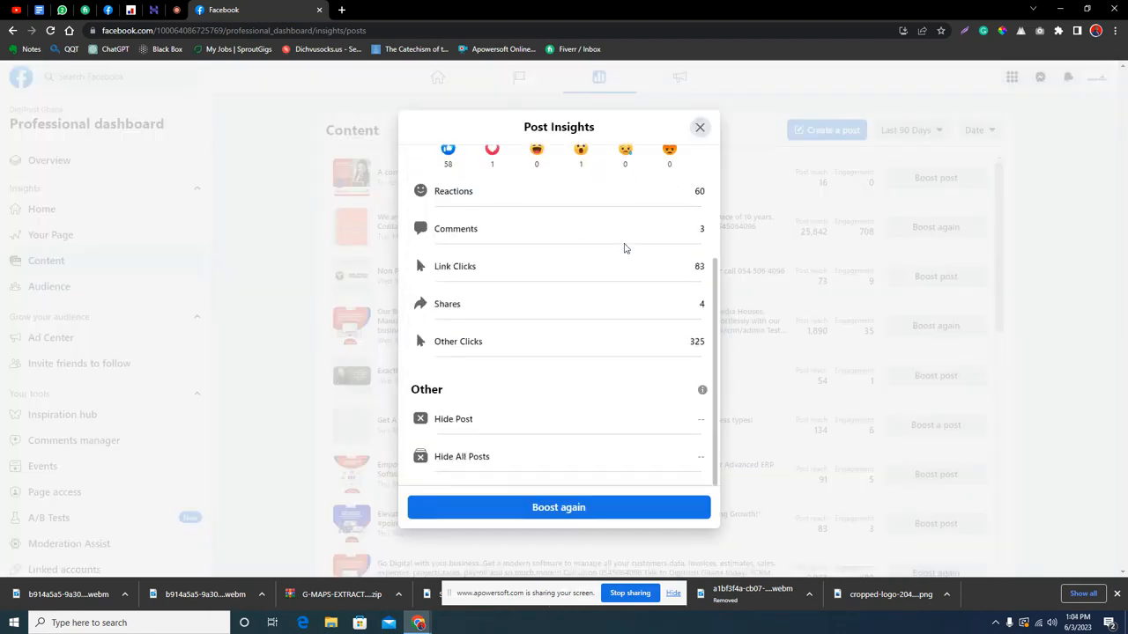
left_click(692, 130)
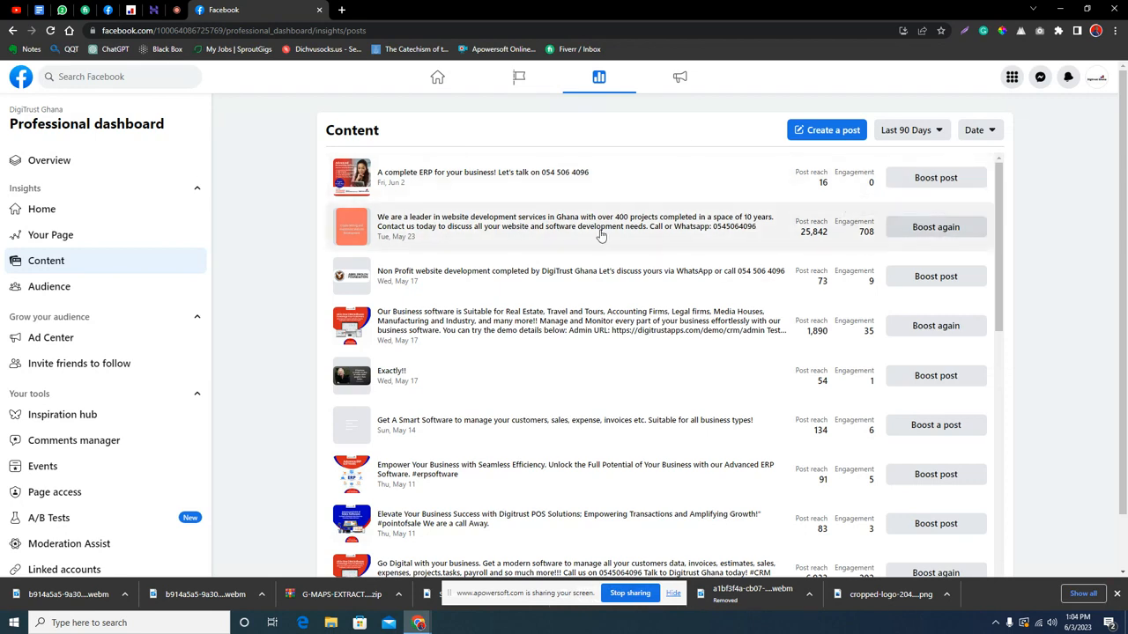
Examine the page's audience insights, comparing the location breakdown by countries and by cities
left_click(55, 296)
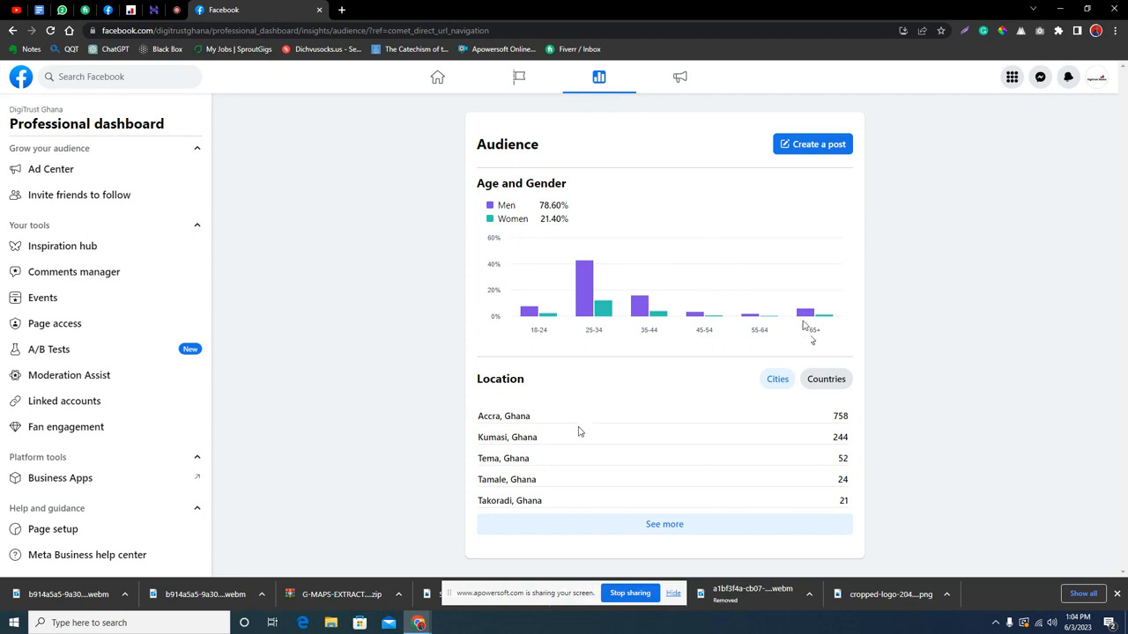
left_click(844, 388)
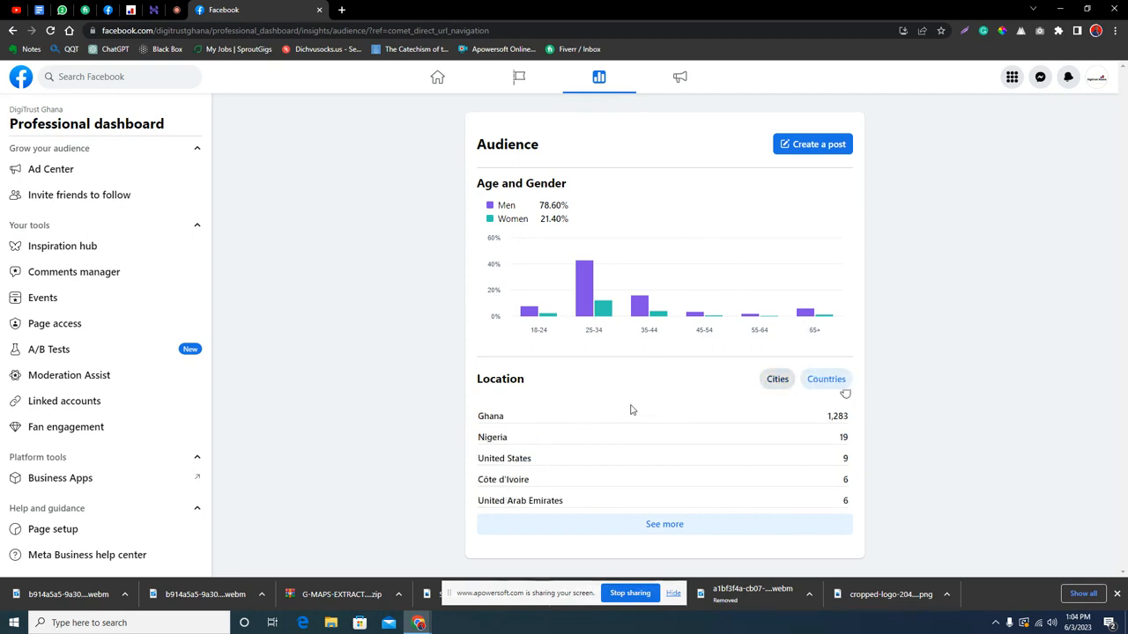
left_click(784, 384)
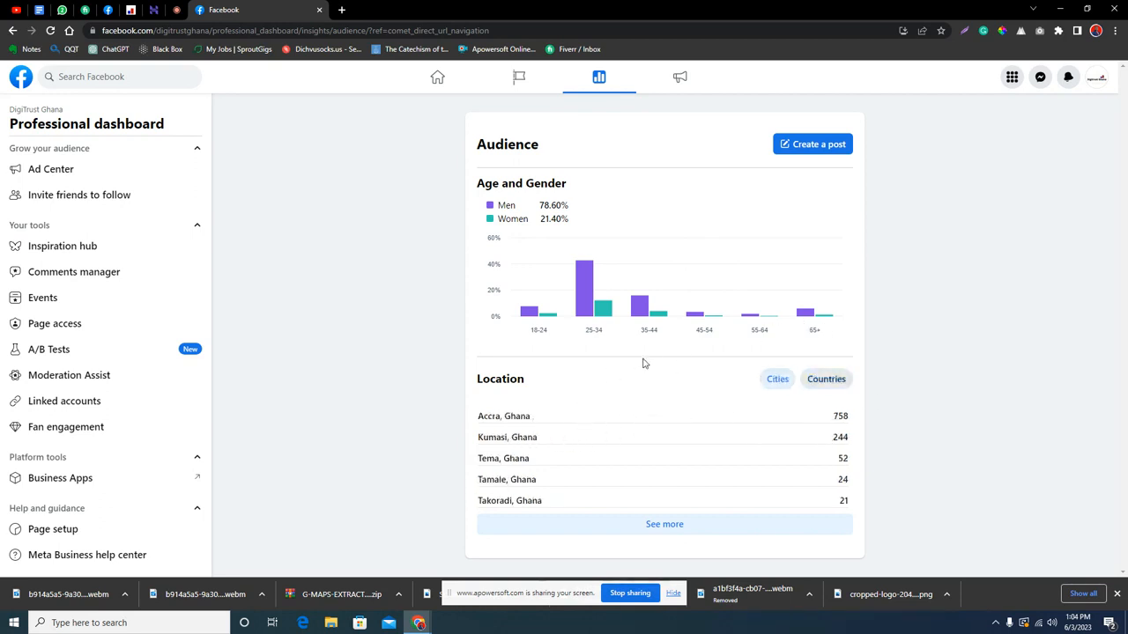
Expand the audience's city list and read through all the listed Ghanaian cities
left_click(652, 534)
scroll(650, 458, "down", 1)
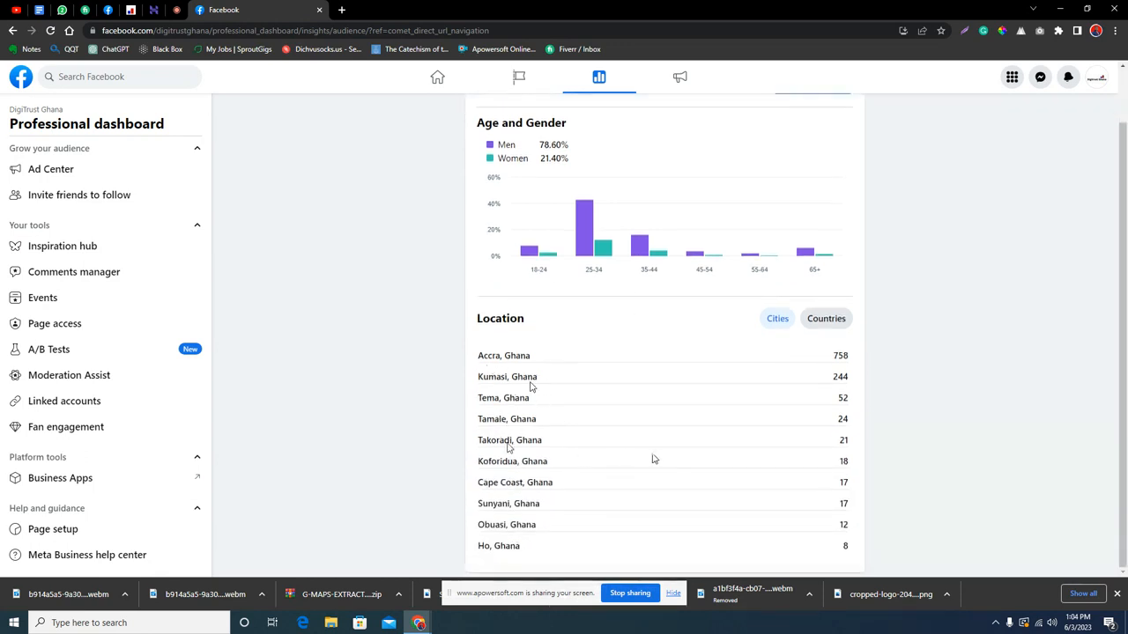
left_click_drag(478, 356, 524, 547)
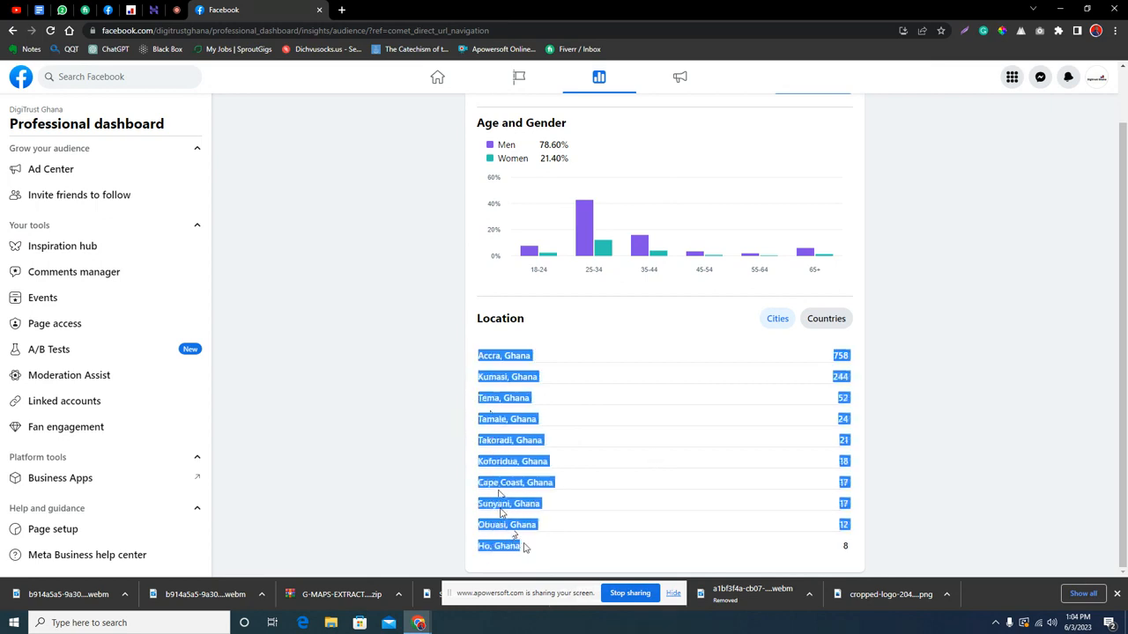
scroll(565, 374, "up", 1)
scroll(567, 371, "down", 1)
left_click(546, 450)
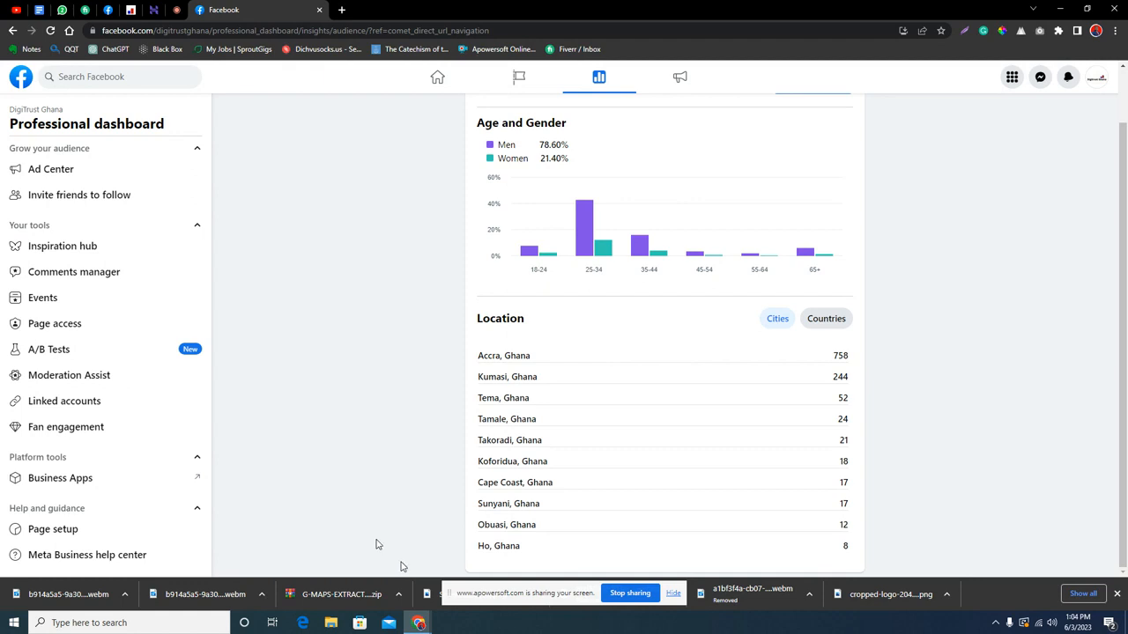
Return to the page's content list in the professional dashboard
scroll(150, 379, "up", 2)
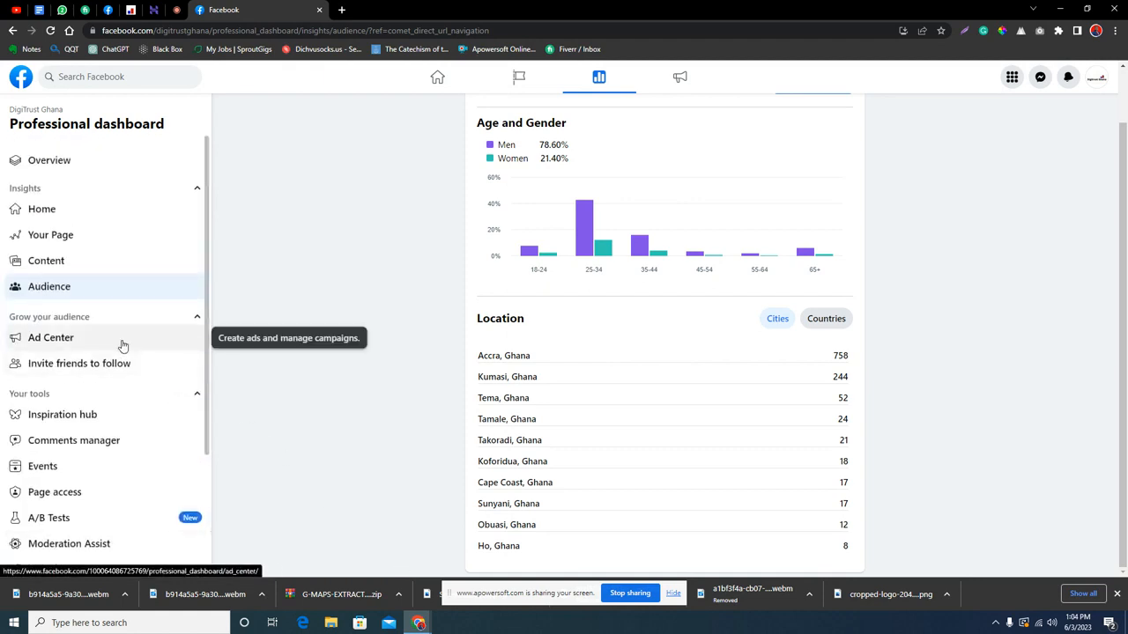
left_click(79, 267)
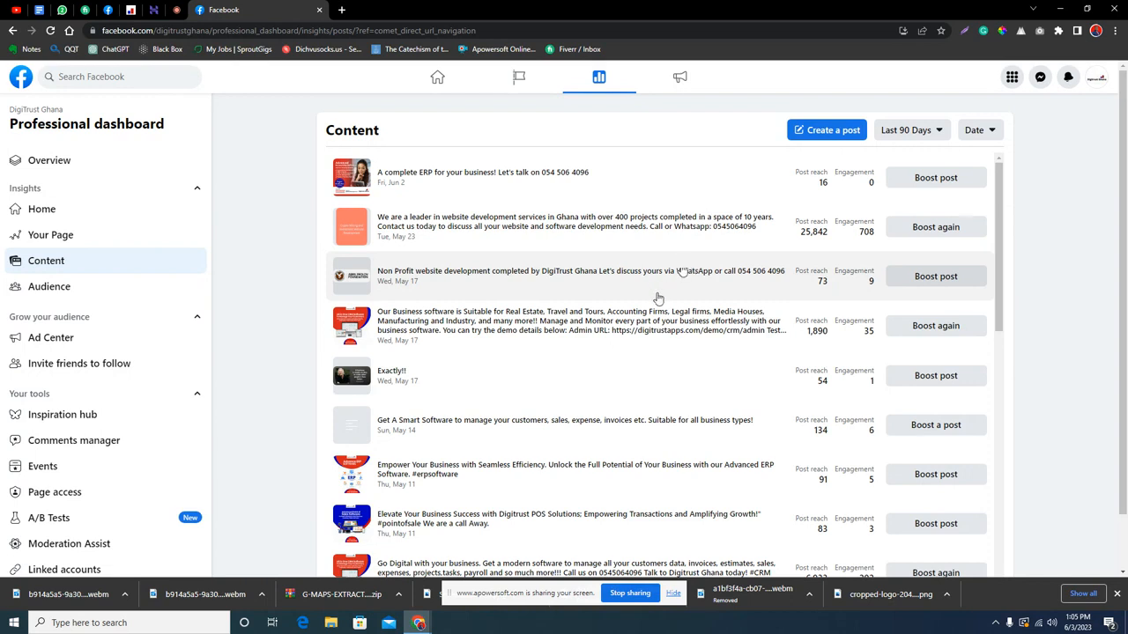
Review the impressions, reach and engagement of the May 23 website development post again, then close its insights
left_click(629, 238)
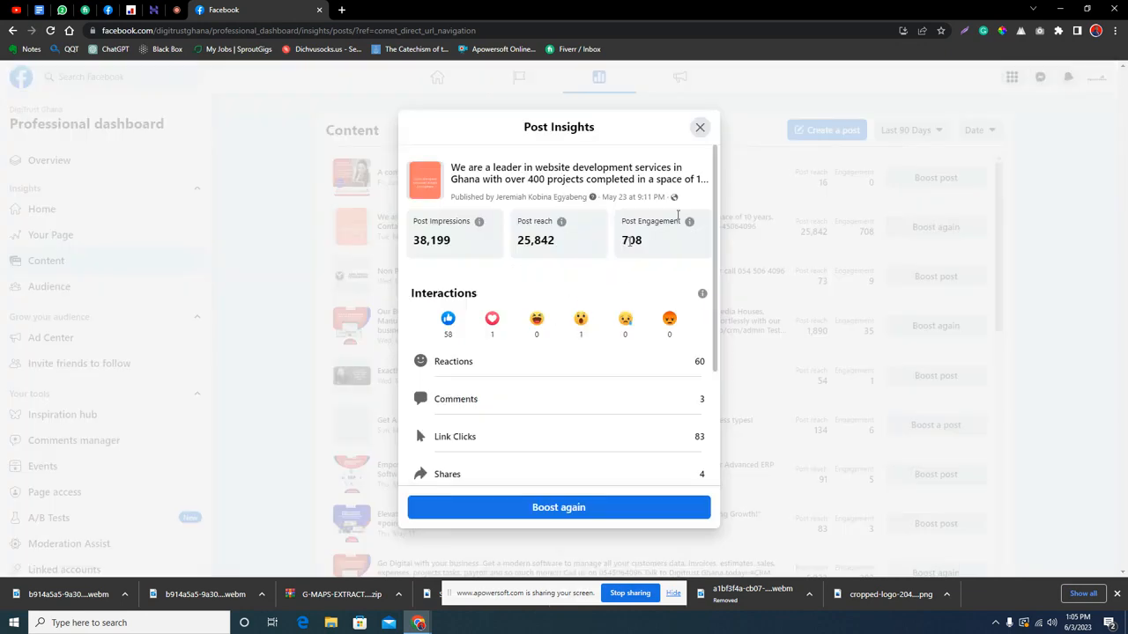
left_click(707, 130)
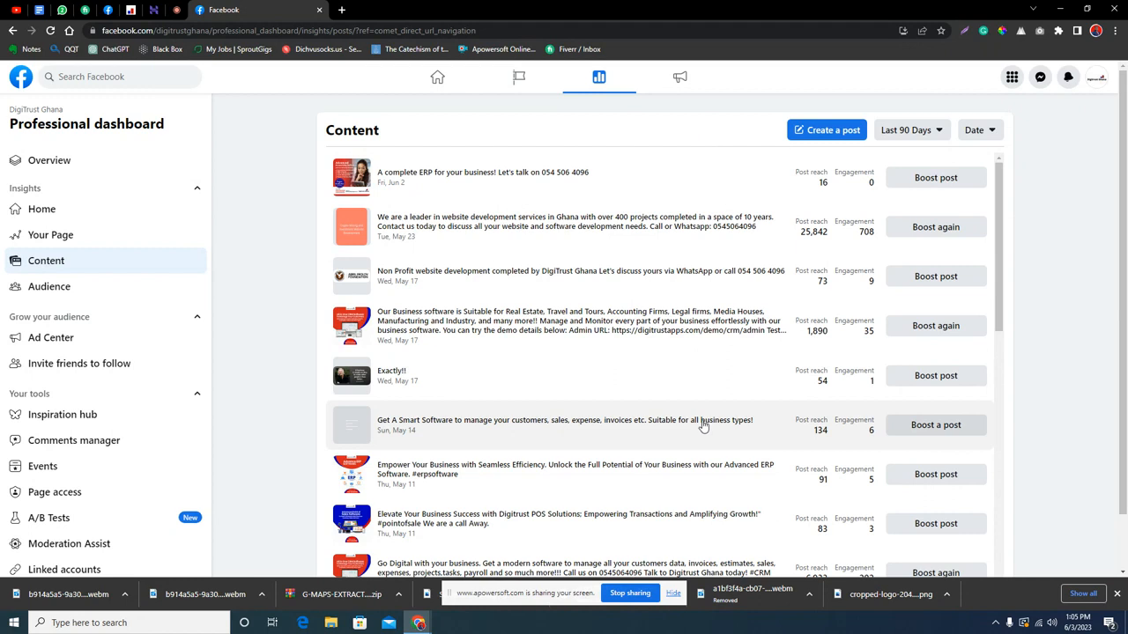
Leave the professional dashboard for the Facebook home feed and browse through the posts there
left_click(21, 78)
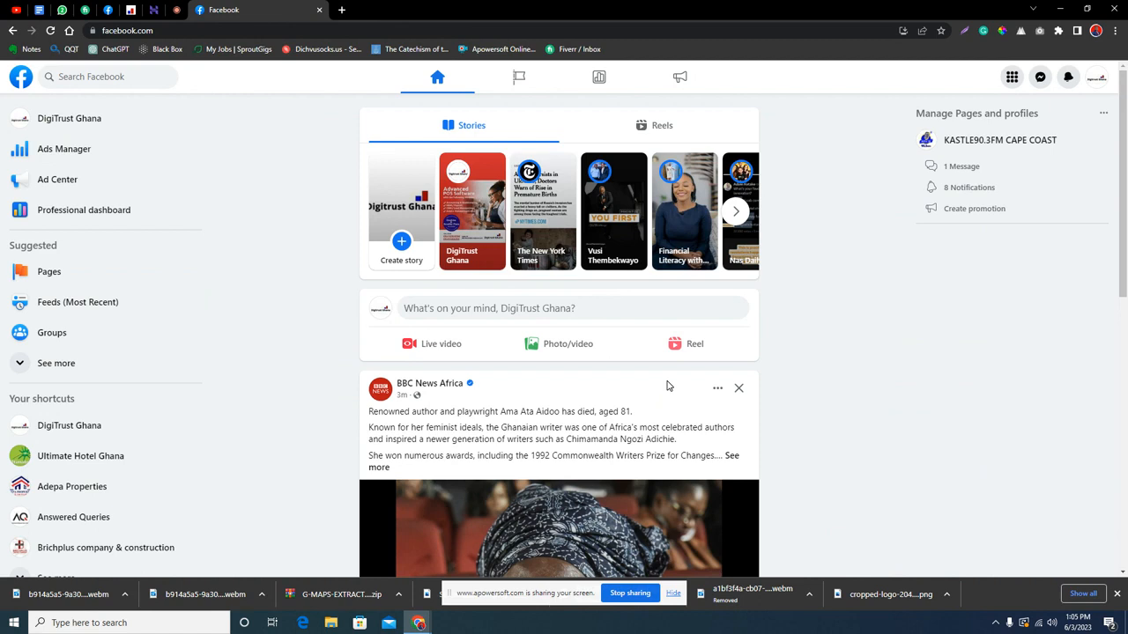
scroll(848, 393, "down", 5)
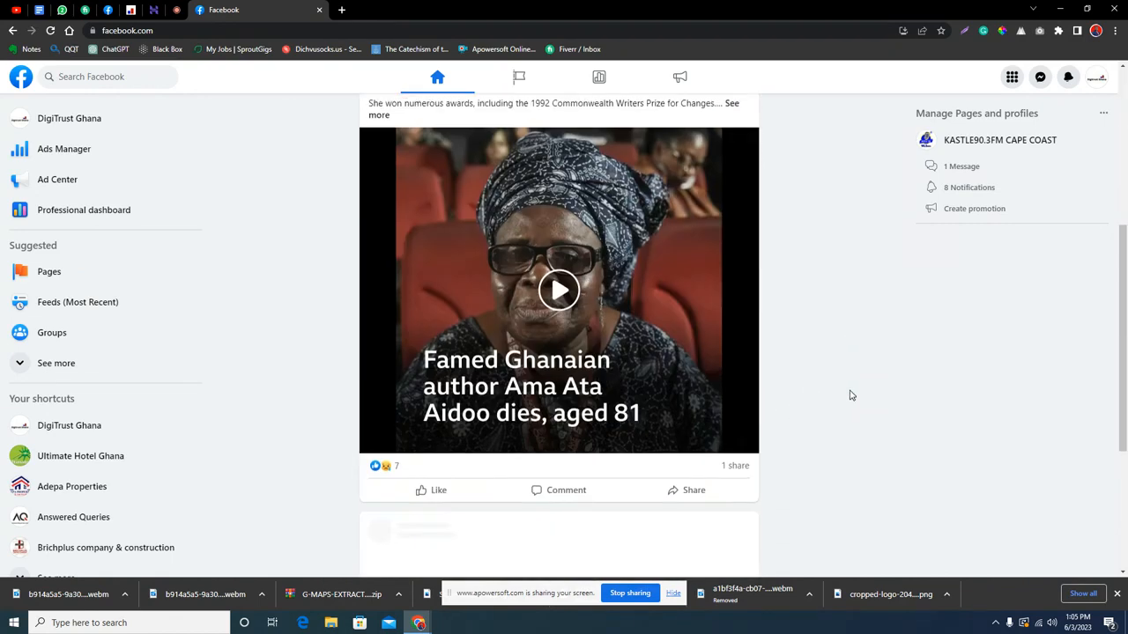
scroll(850, 395, "down", 15)
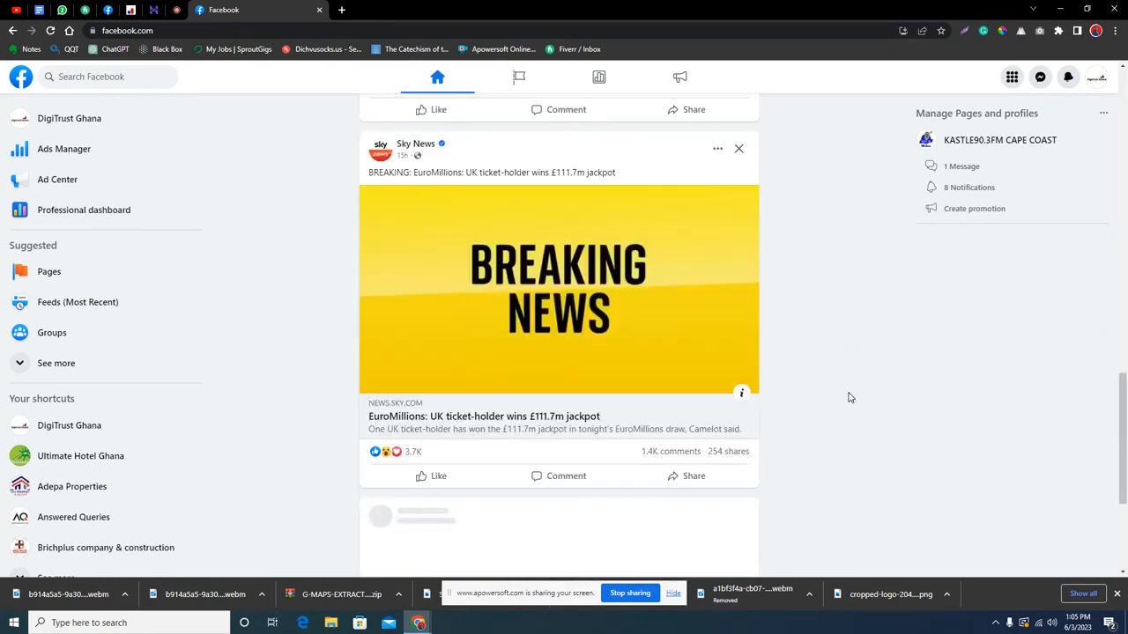
scroll(848, 400, "down", 1)
scroll(848, 400, "down", 4)
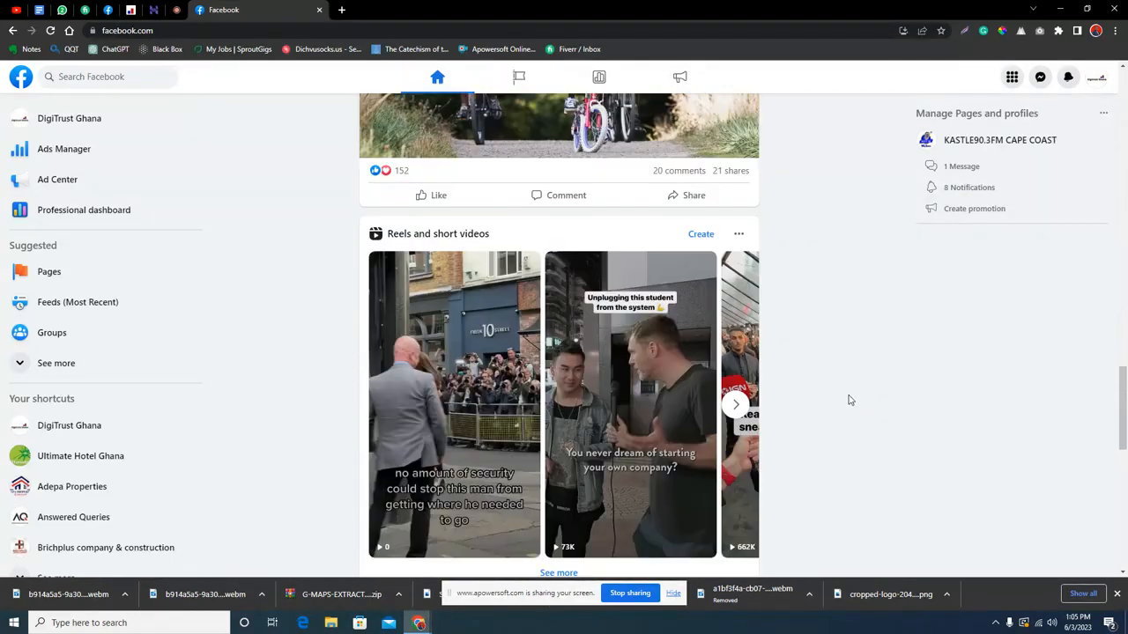